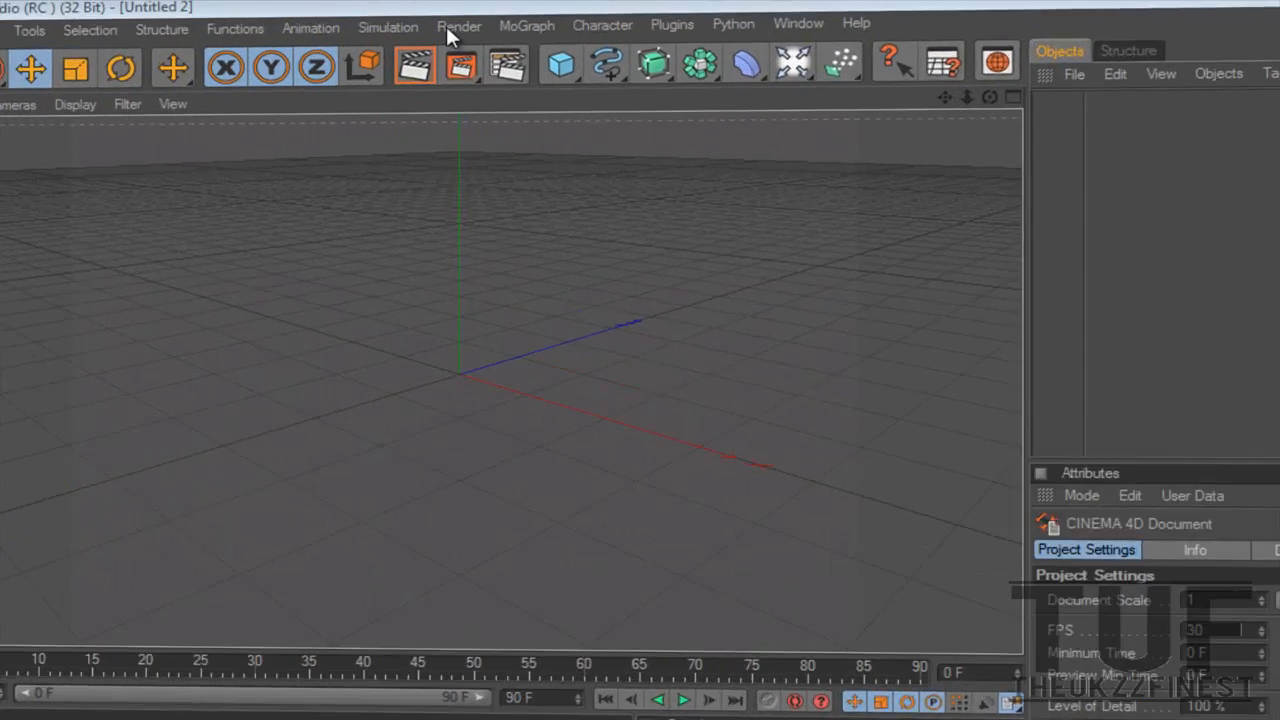
# - Set the render output size to 1280 by 800 pixels in the render settings
pyautogui.click(468, 28)
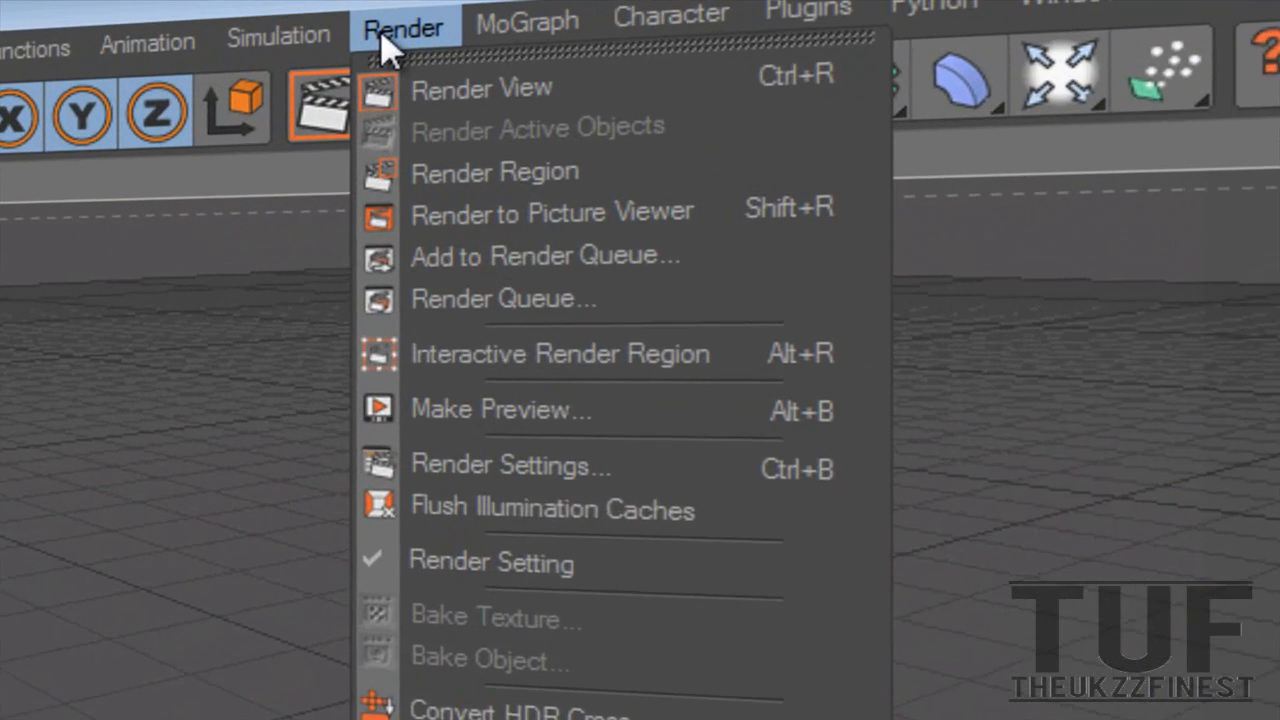
pyautogui.click(550, 452)
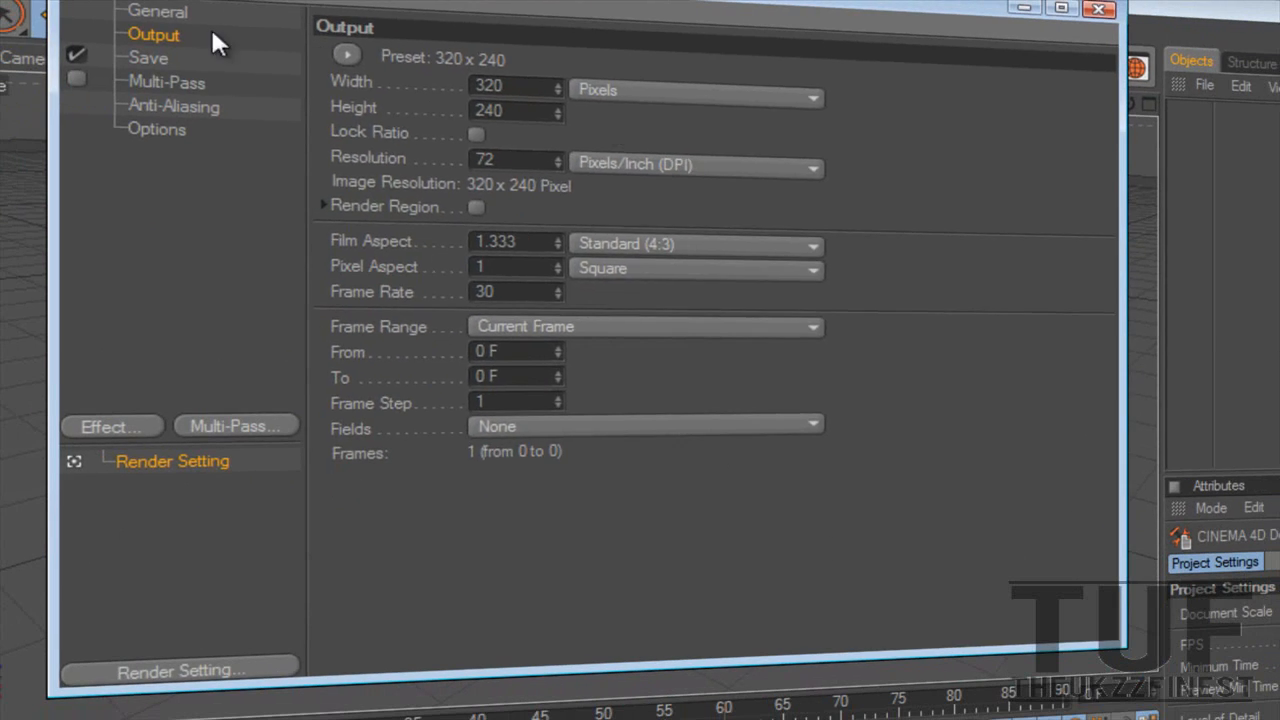
pyautogui.click(160, 12)
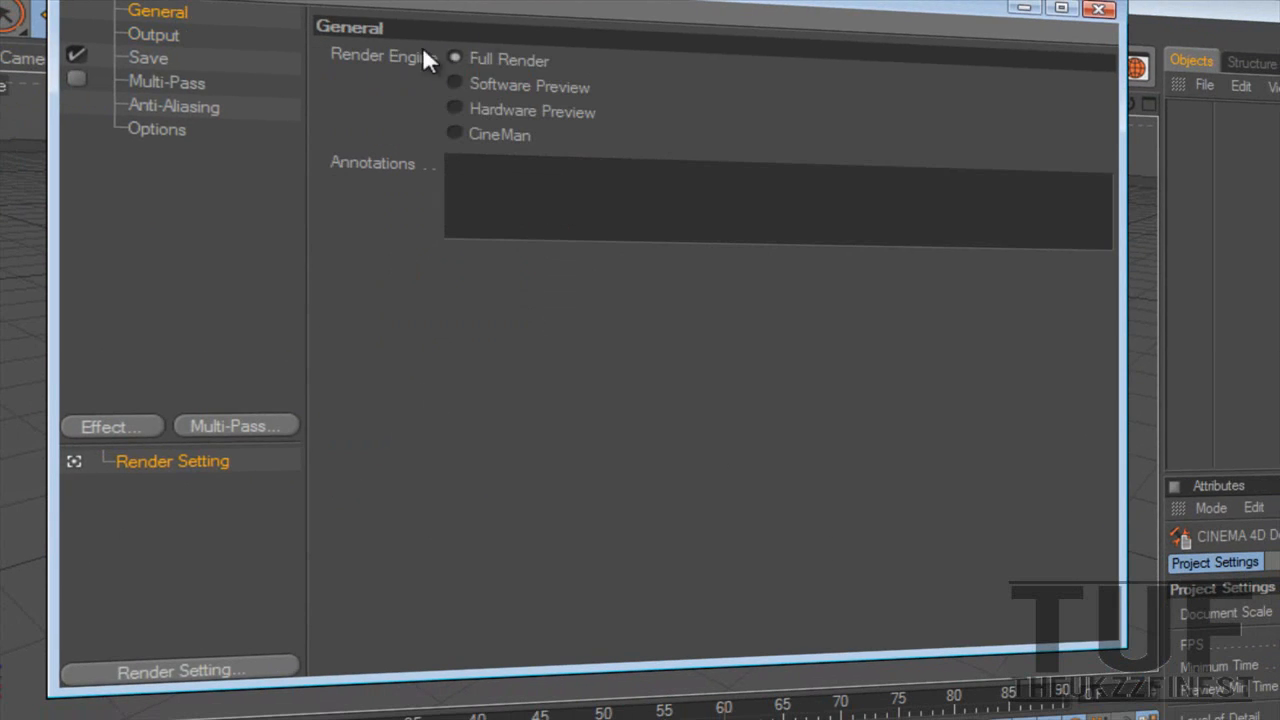
pyautogui.click(160, 38)
pyautogui.click(500, 90)
pyautogui.write('1280')
pyautogui.press('Tab')
pyautogui.write('800')
pyautogui.press('Return')
pyautogui.click(518, 164)
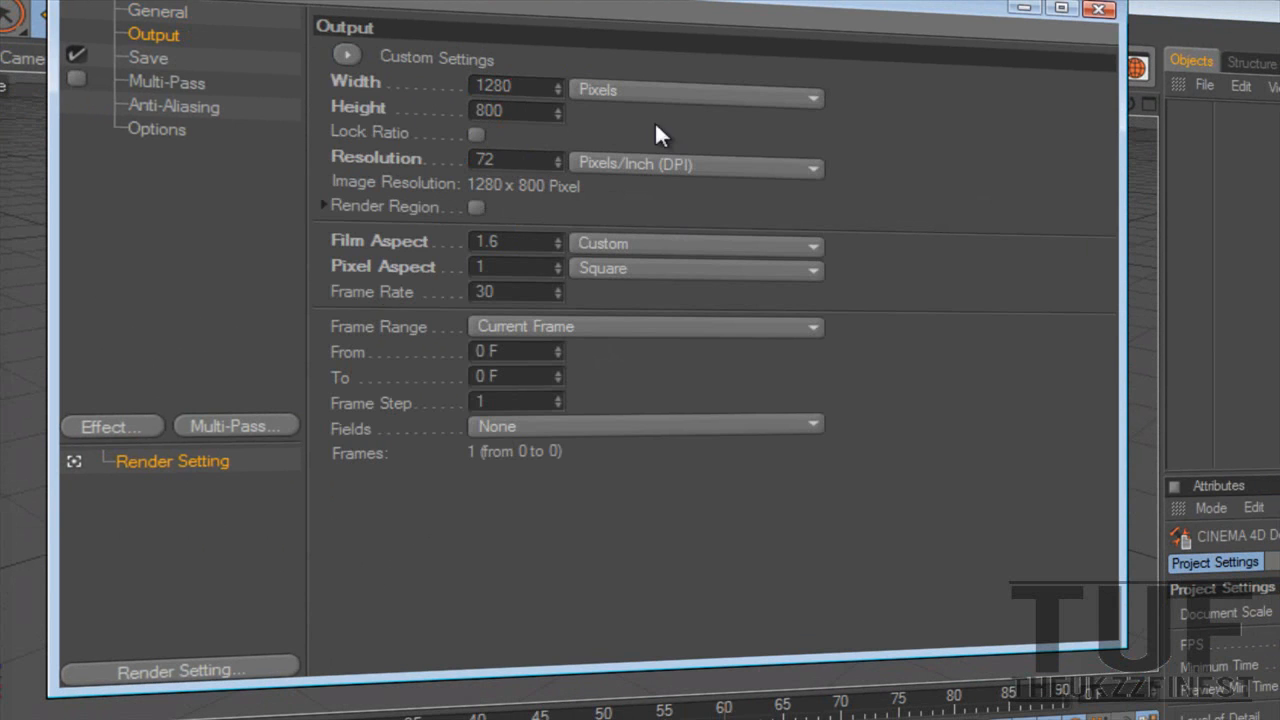
# - Set the render's save file to "Test 1" on the Desktop
pyautogui.click(145, 60)
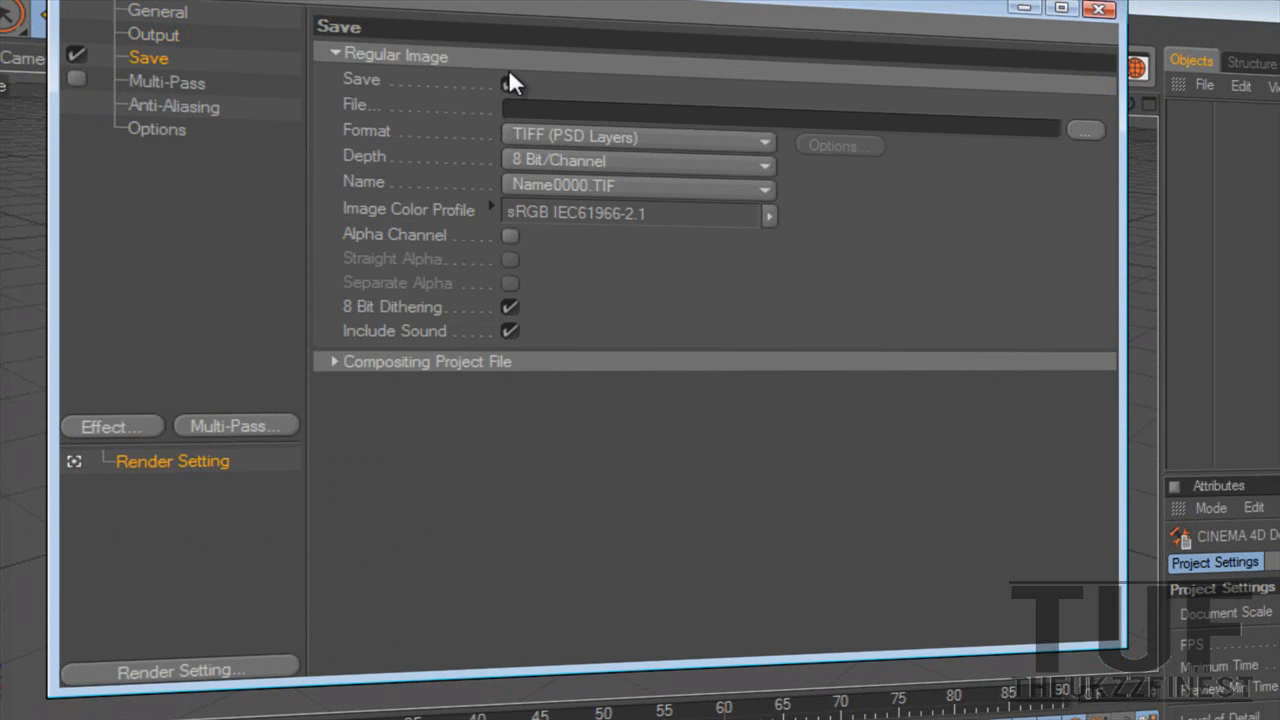
pyautogui.click(1086, 131)
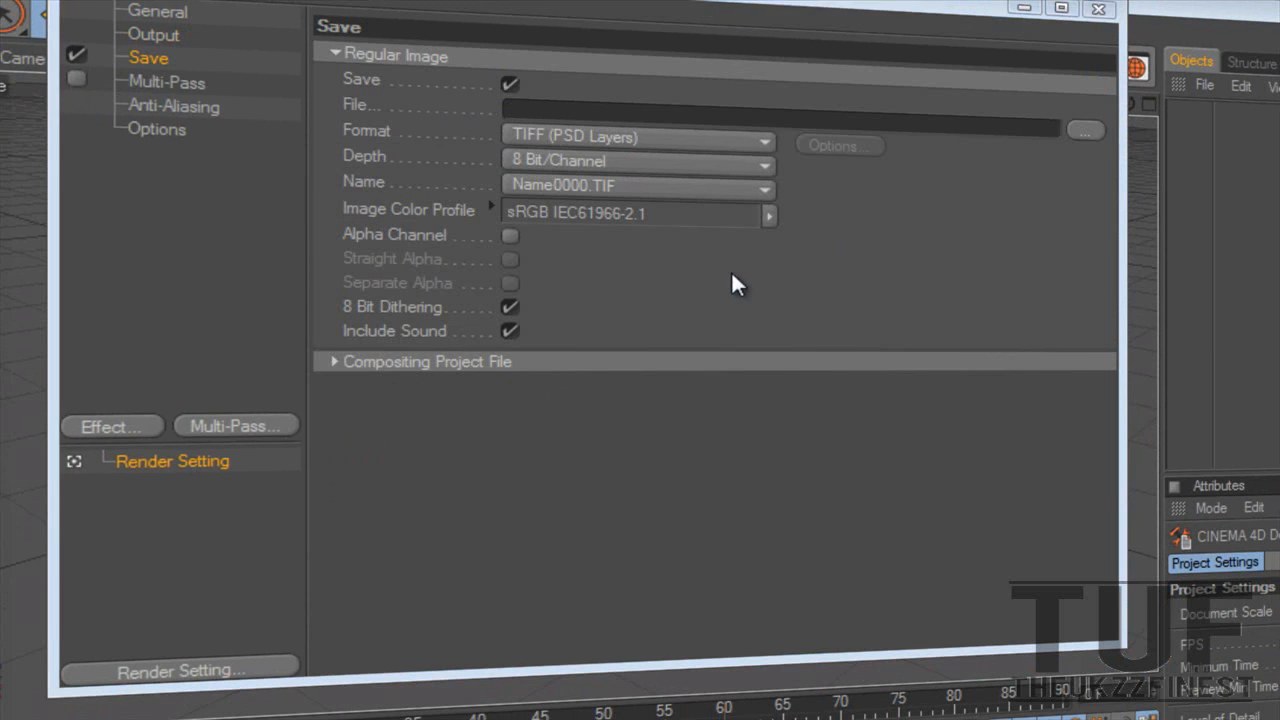
pyautogui.write('Test 1')
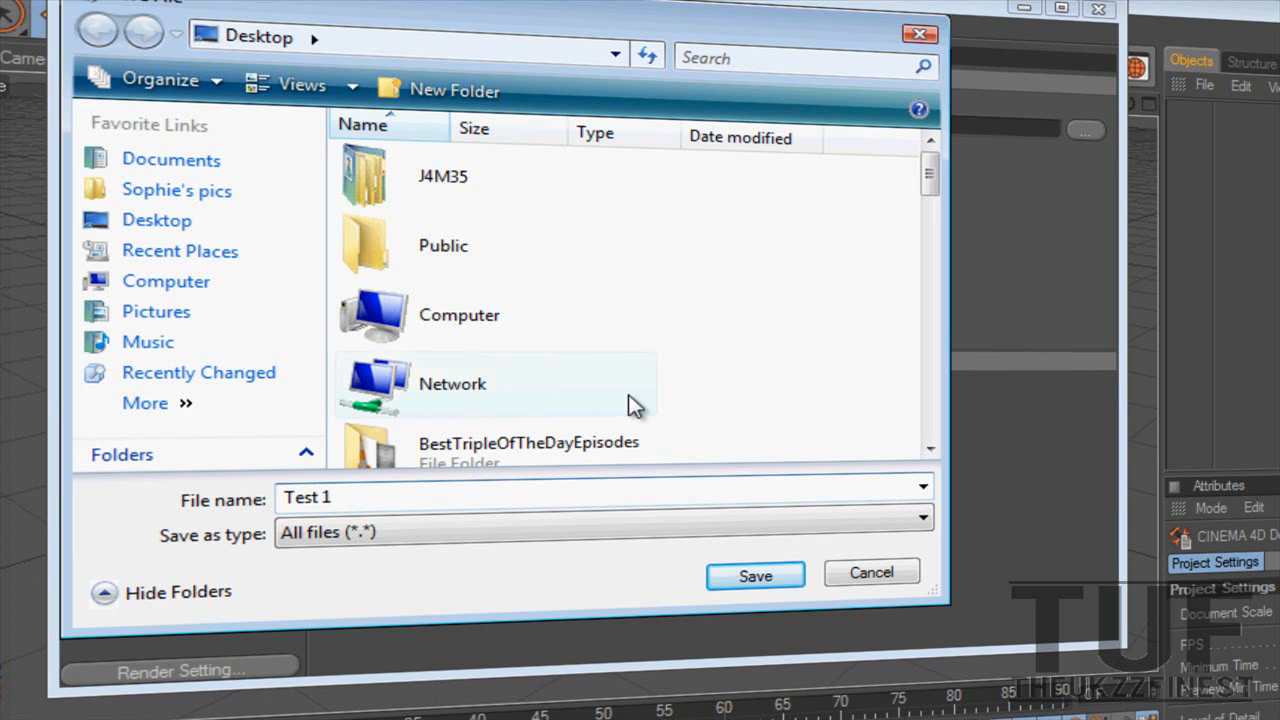
pyautogui.click(775, 581)
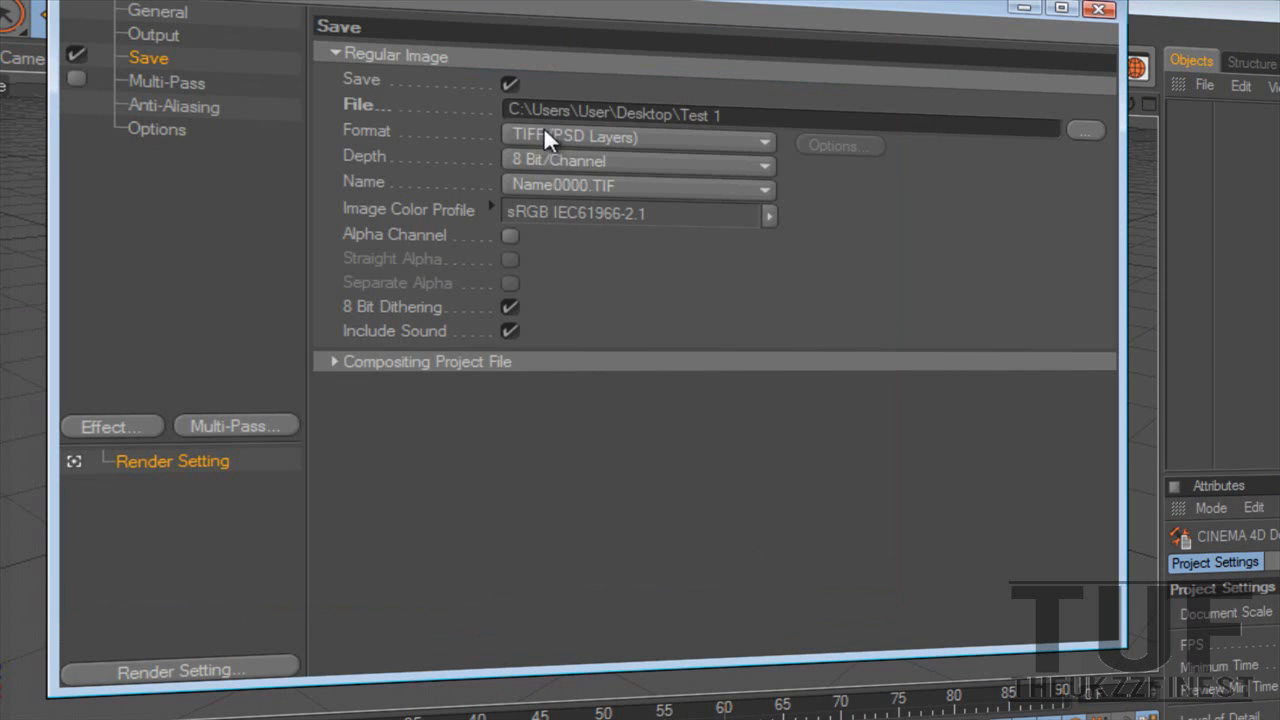
# - Set the saved image format to PNG with Alpha Channel enabled and close the render settings
pyautogui.click(515, 134)
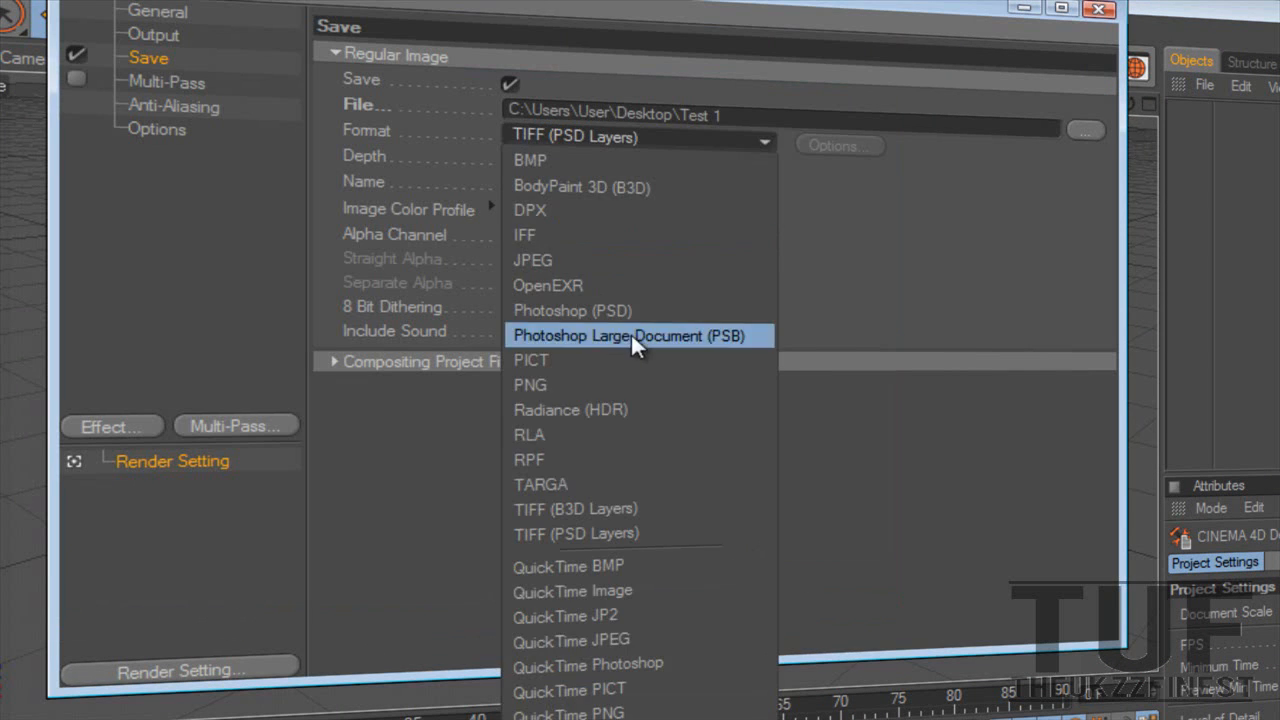
pyautogui.click(601, 385)
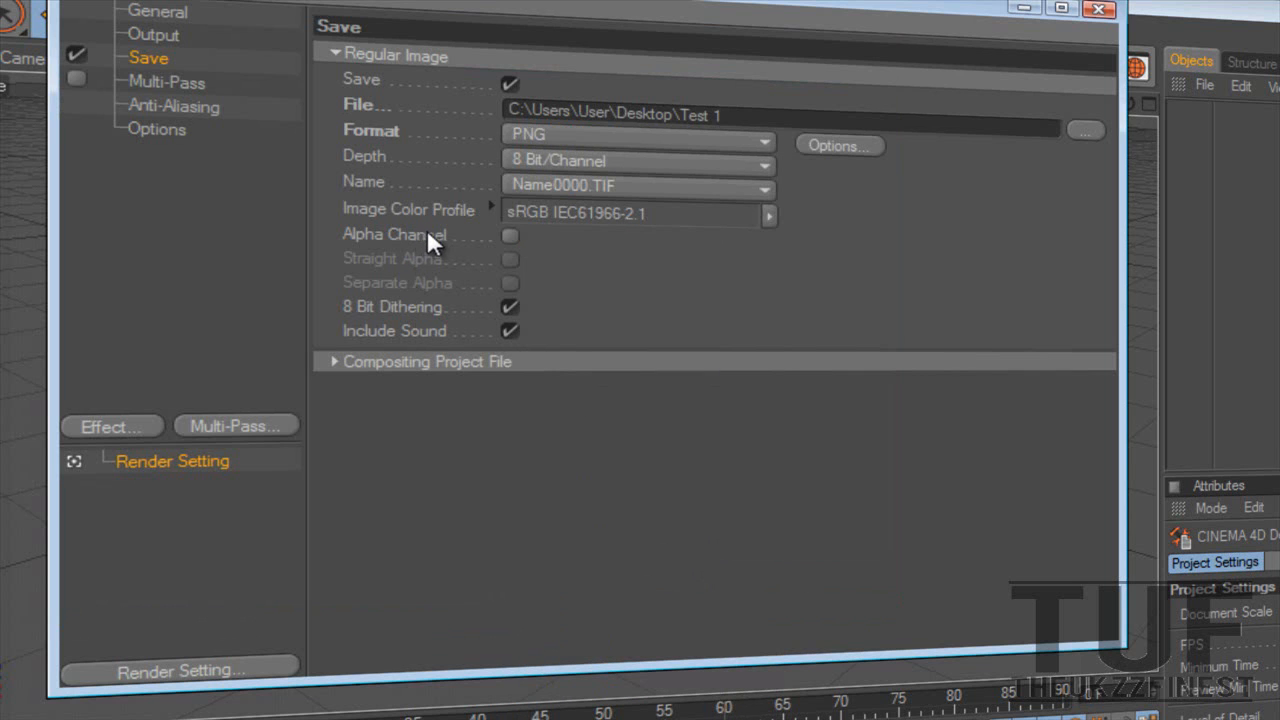
pyautogui.click(509, 238)
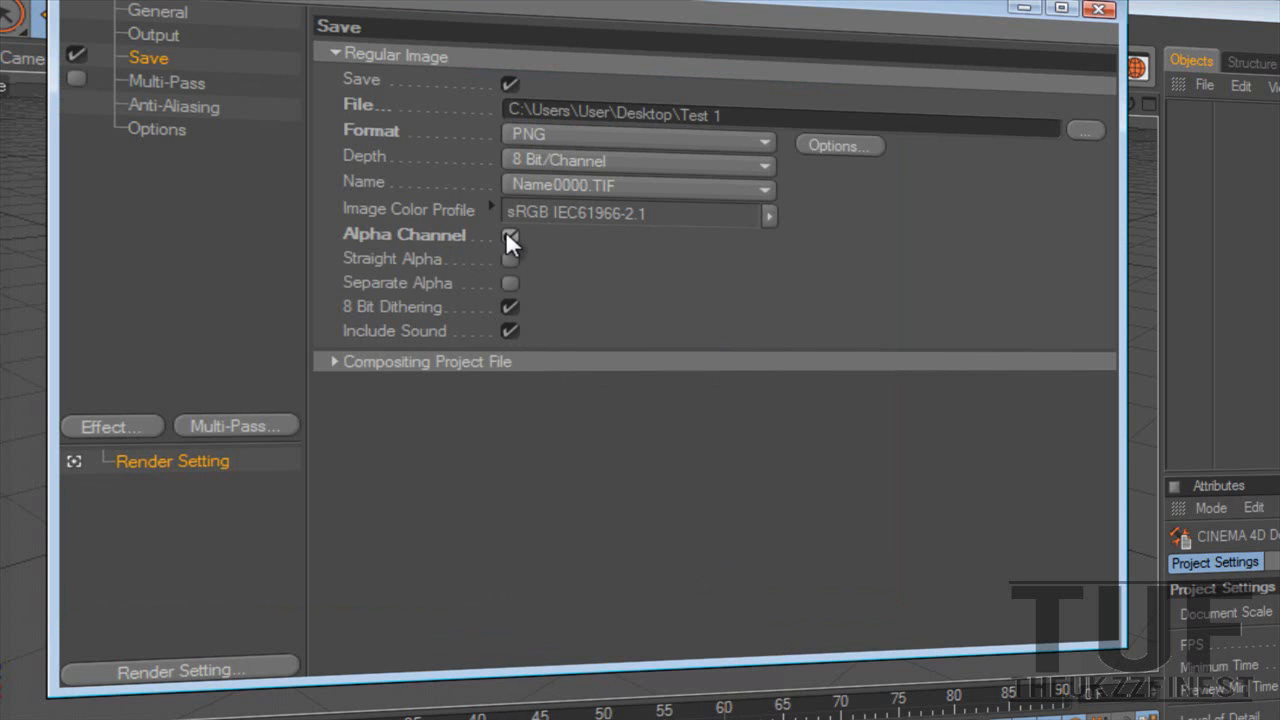
pyautogui.click(1098, 9)
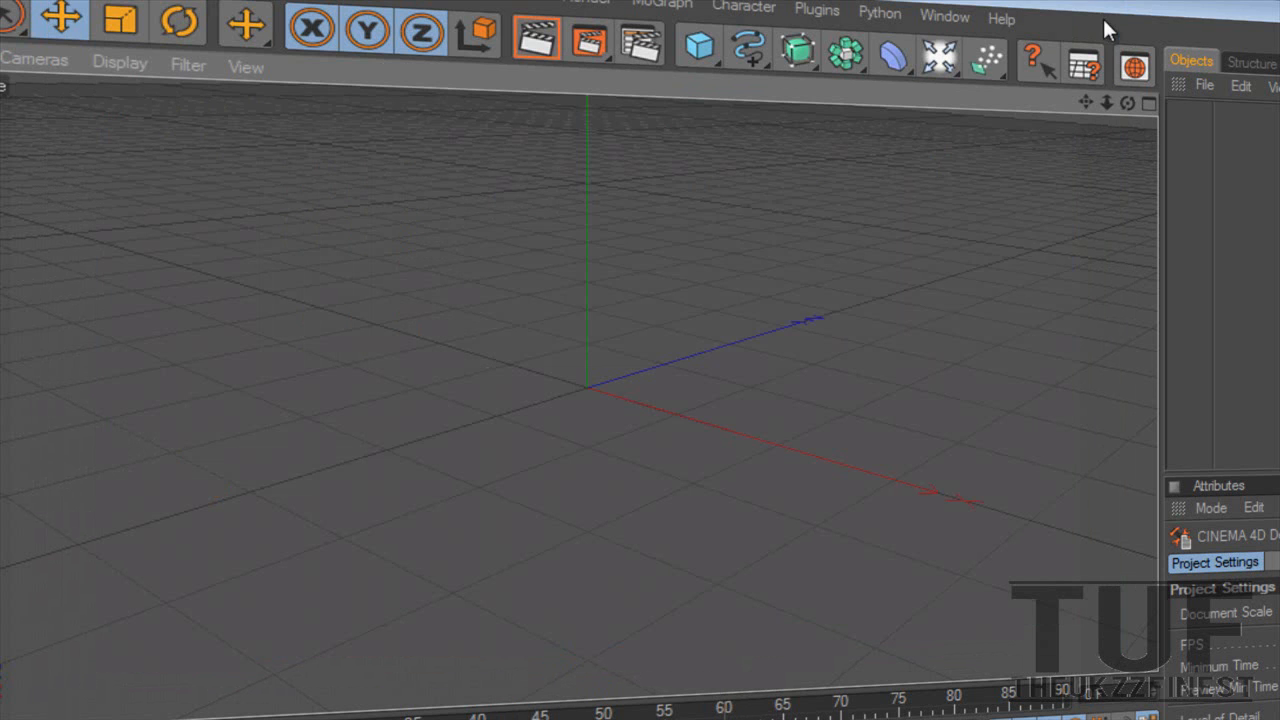
# - Add a MoText object to the scene and set its depth to 100
pyautogui.click(662, 4)
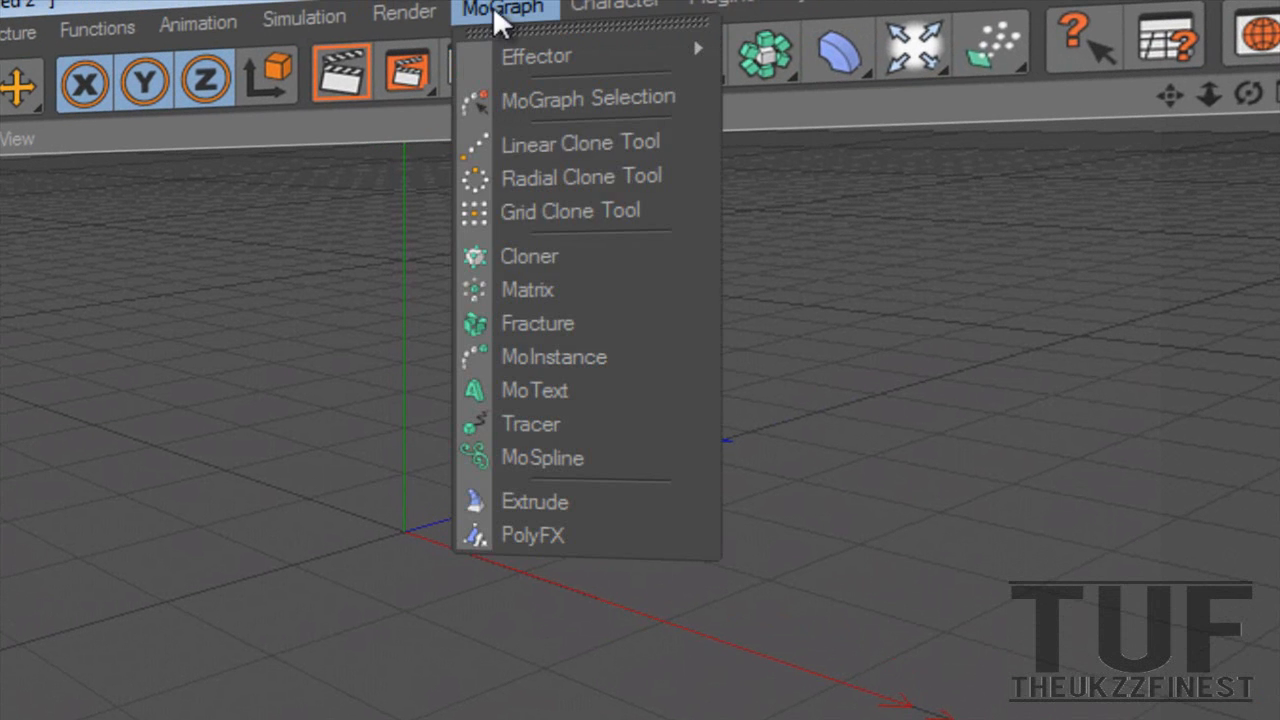
pyautogui.click(535, 390)
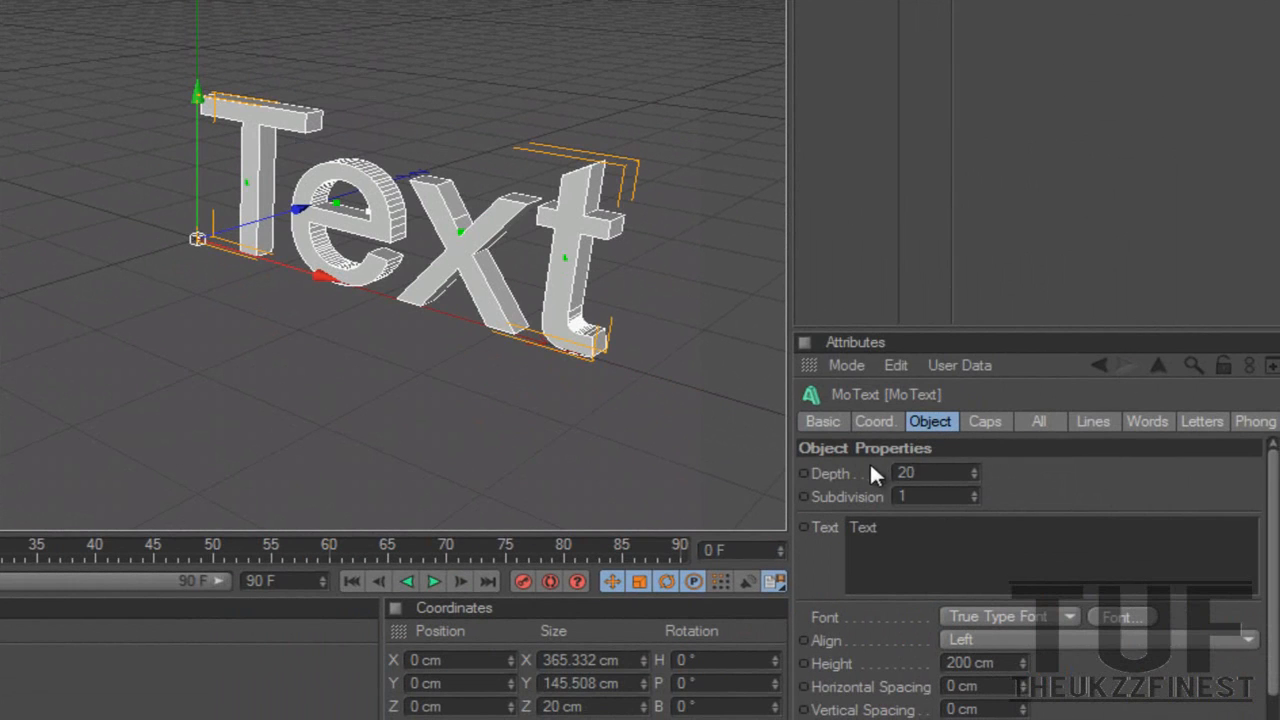
pyautogui.moveTo(943, 472); pyautogui.dragTo(832, 455)
pyautogui.write('100')
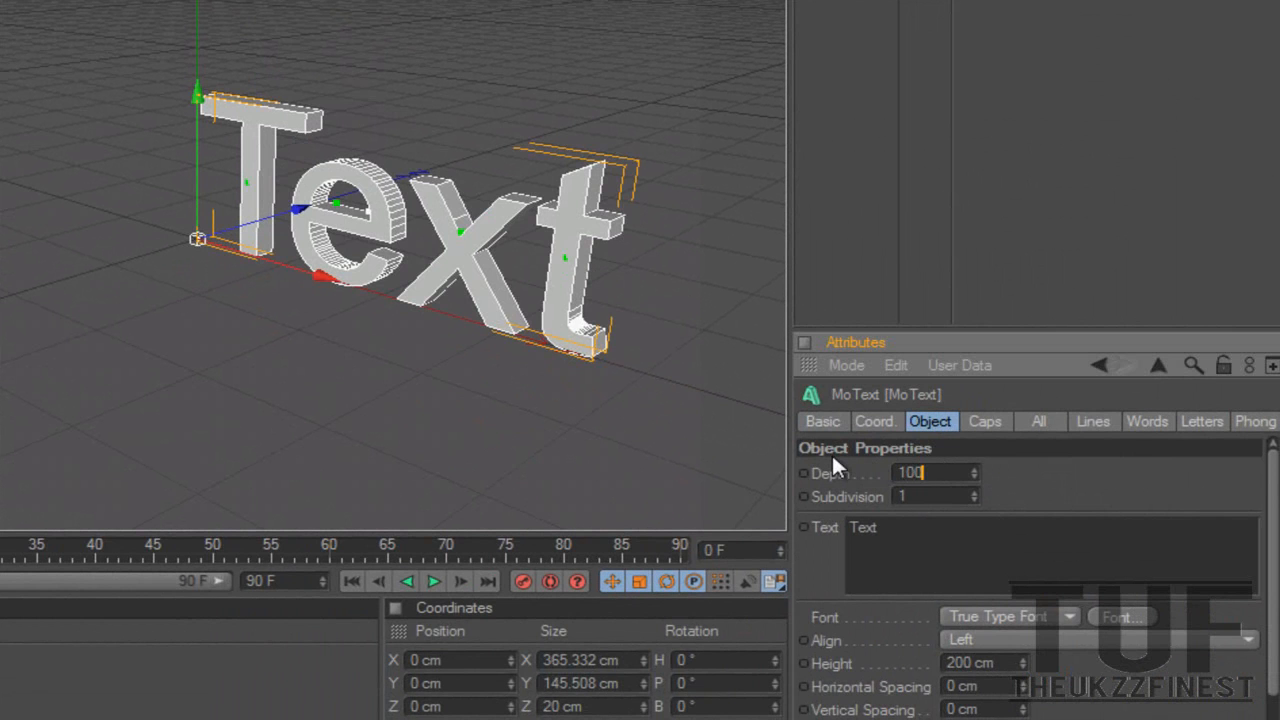
pyautogui.press('Return')
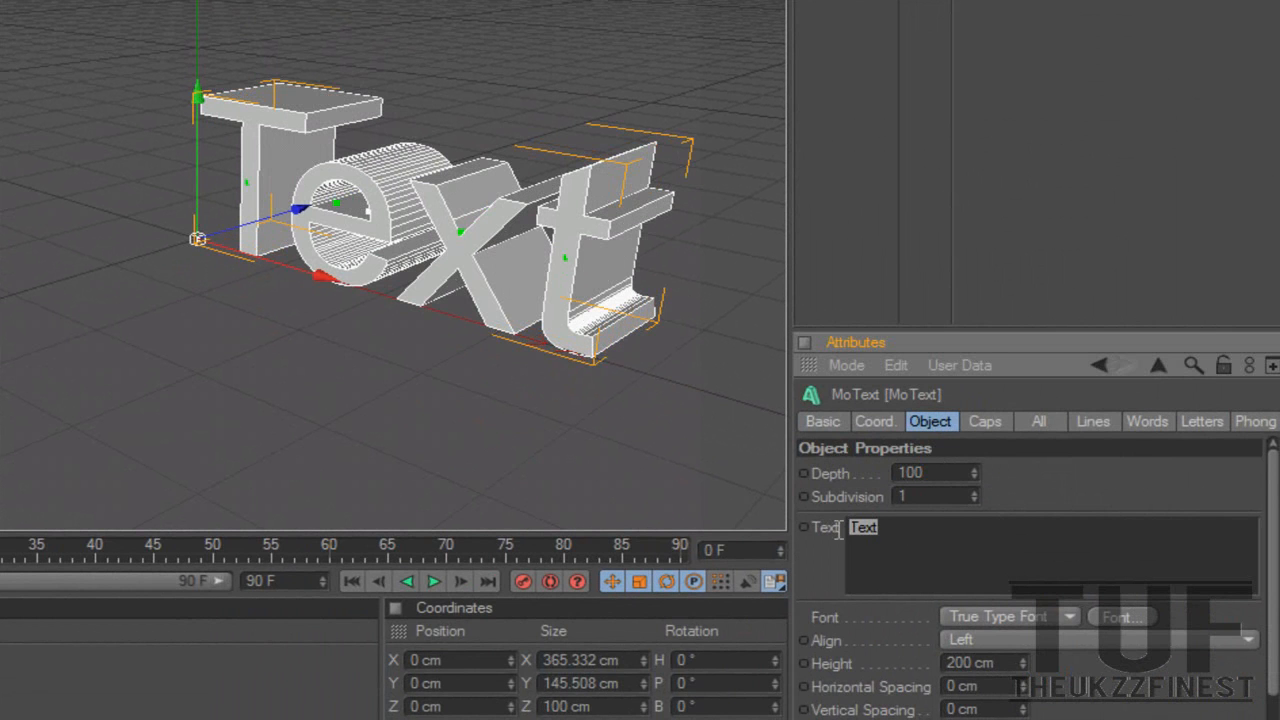
# - Change the MoText wording to "TheUKZzFinest" and set its font to Kravitz Regular
pyautogui.write('TheUKZzFinest')
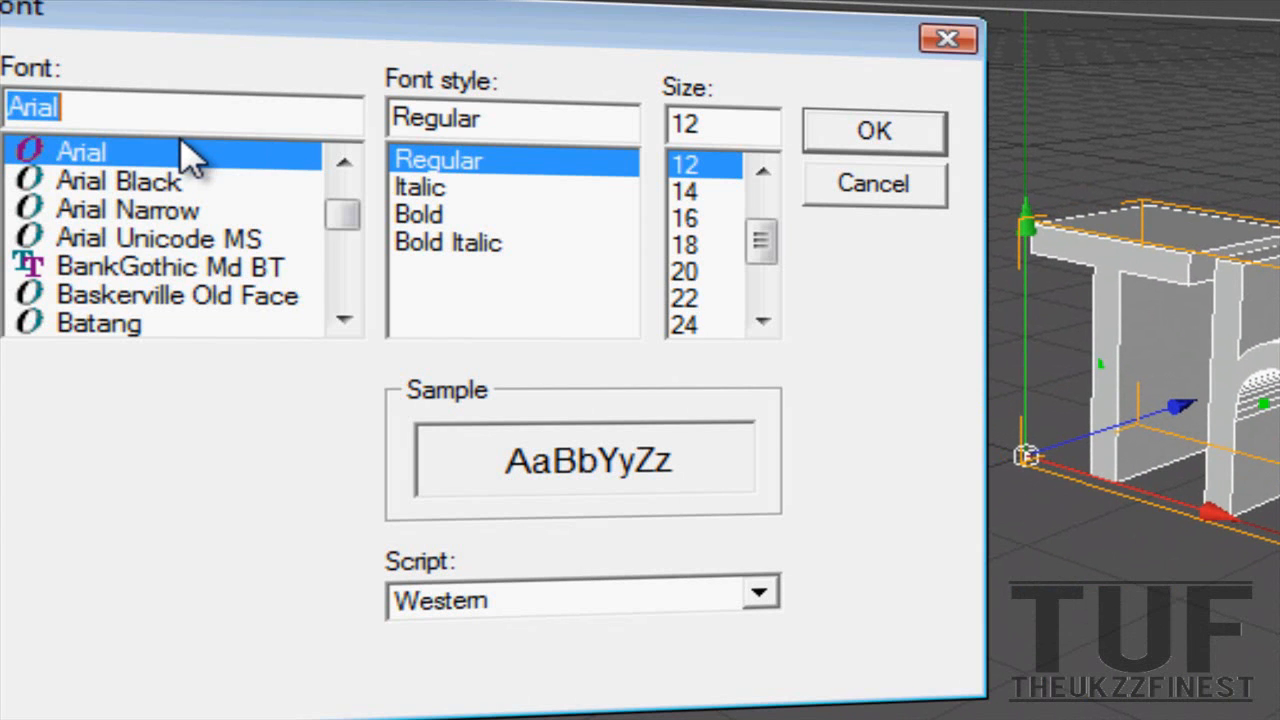
pyautogui.write('kra')
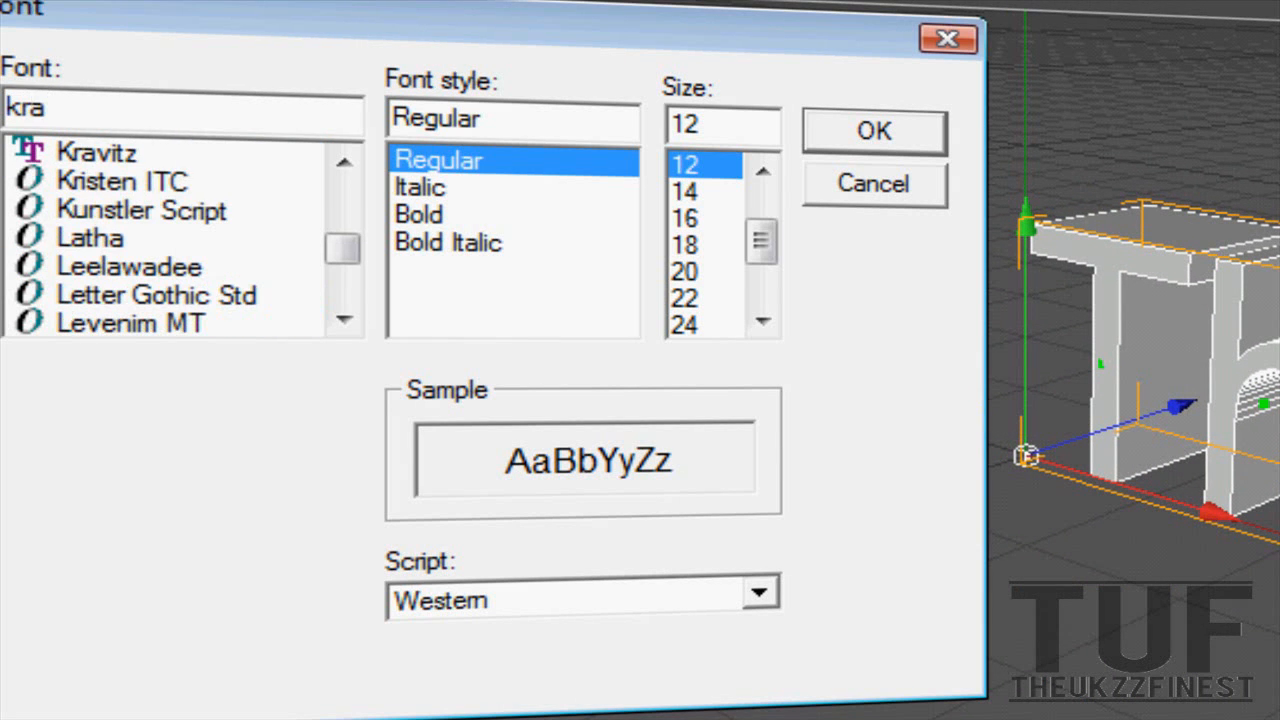
pyautogui.click(92, 152)
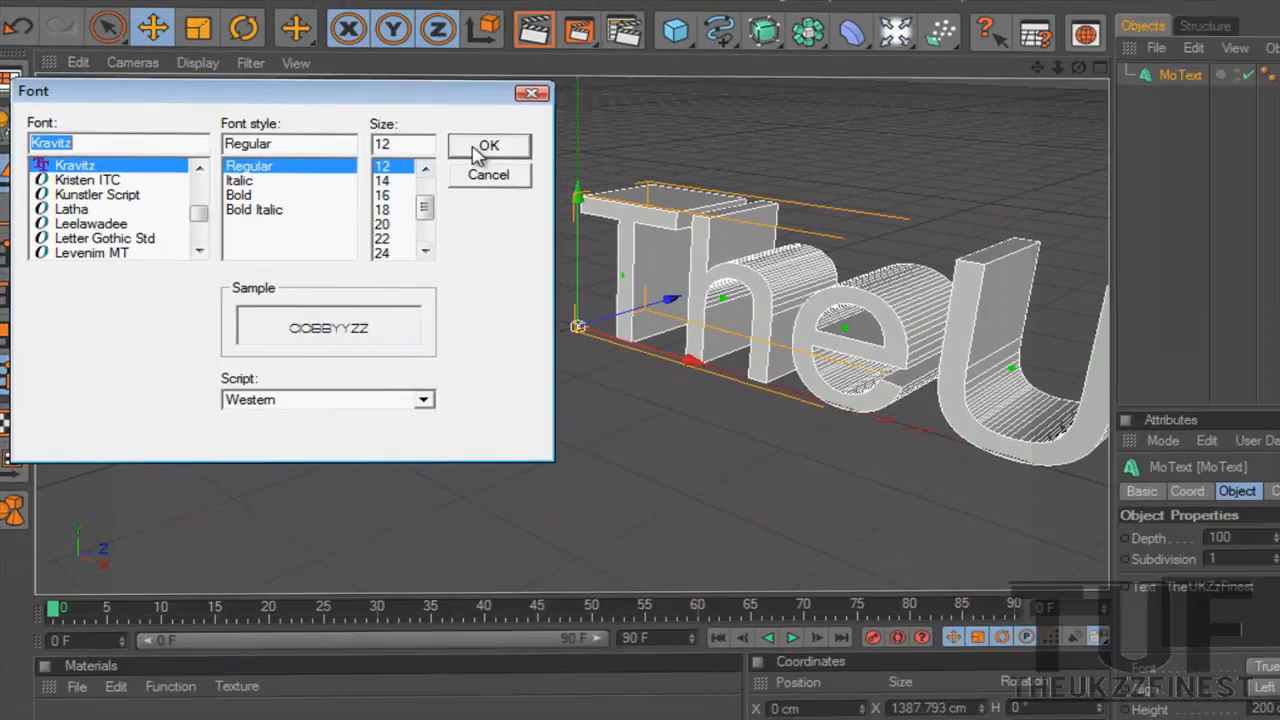
pyautogui.click(874, 131)
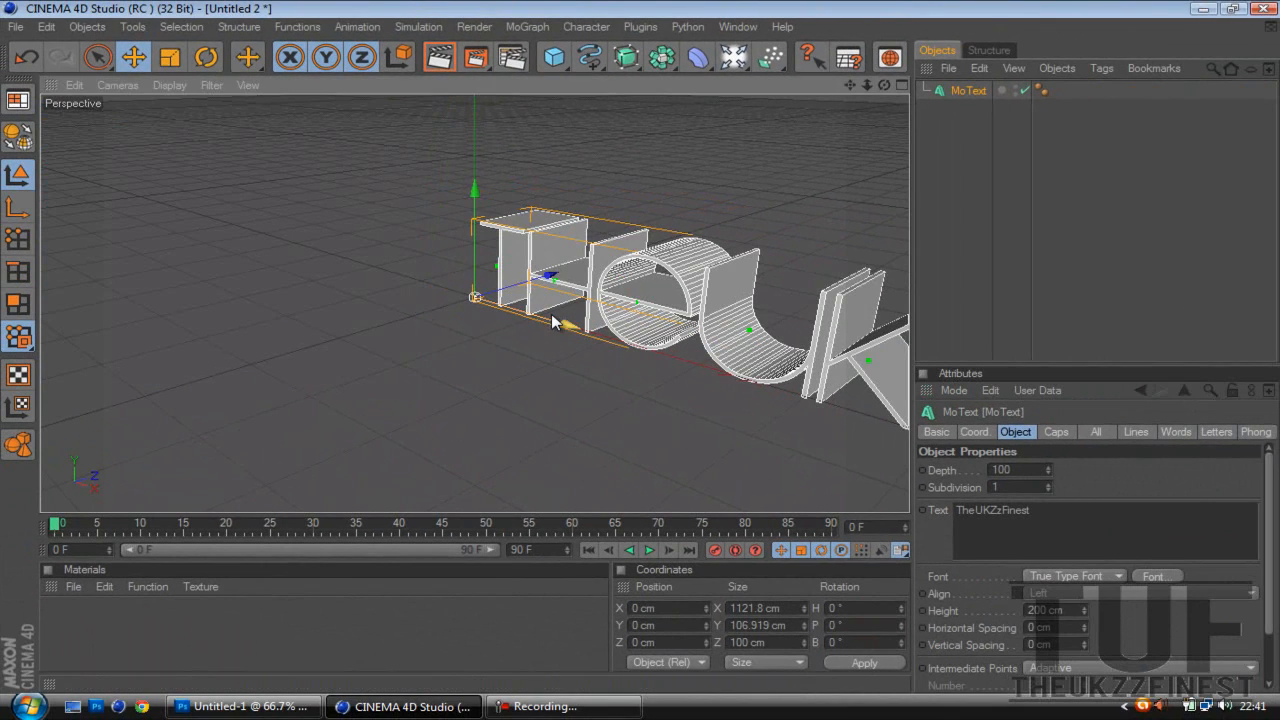
# - Move the MoText along X to about -425 cm and reduce its height to 151 cm
pyautogui.keyDown('alt'); pyautogui.moveTo(555, 322); pyautogui.dragTo(637, 349); pyautogui.keyUp('alt')
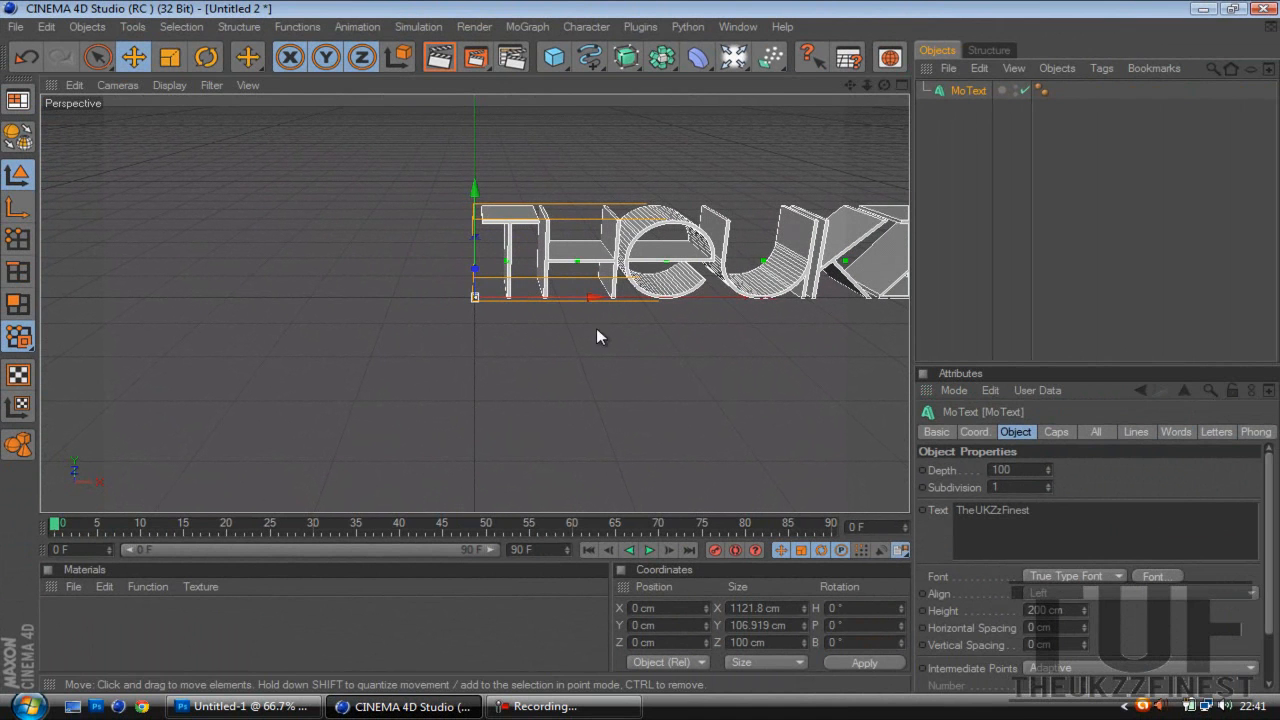
pyautogui.moveTo(590, 300); pyautogui.dragTo(640, 346)
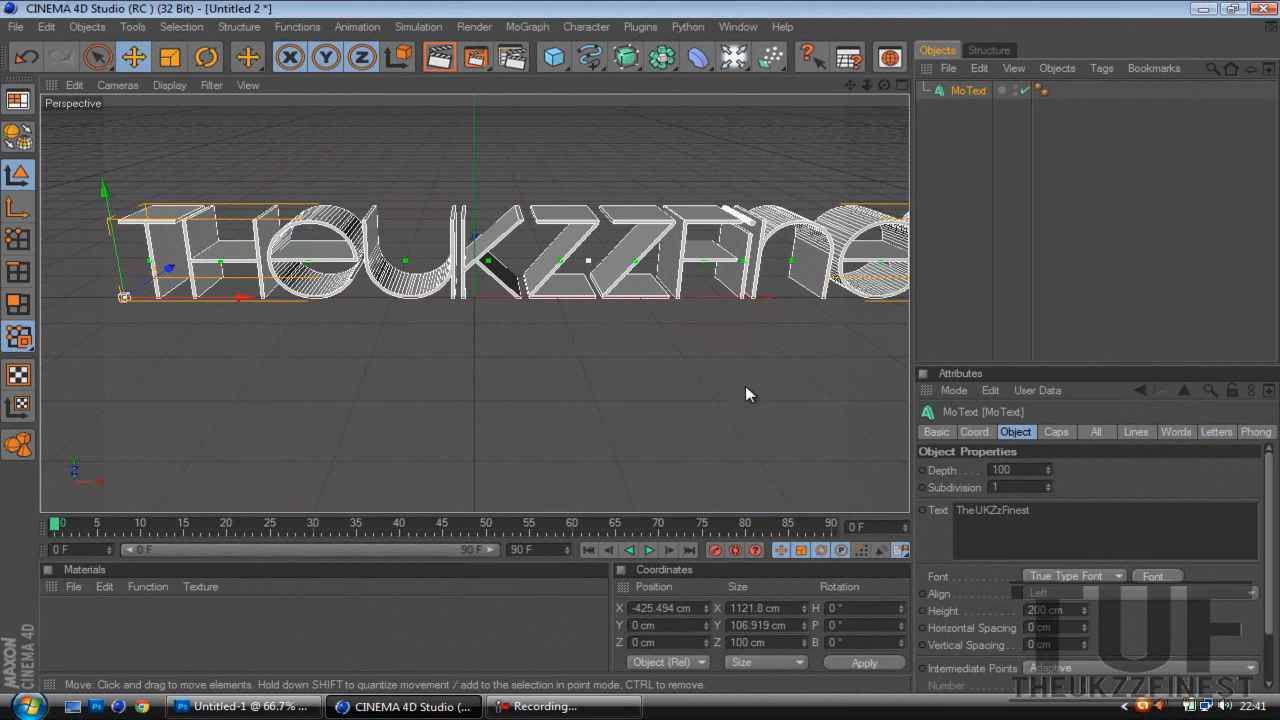
pyautogui.moveTo(1083, 611); pyautogui.dragTo(1083, 610)
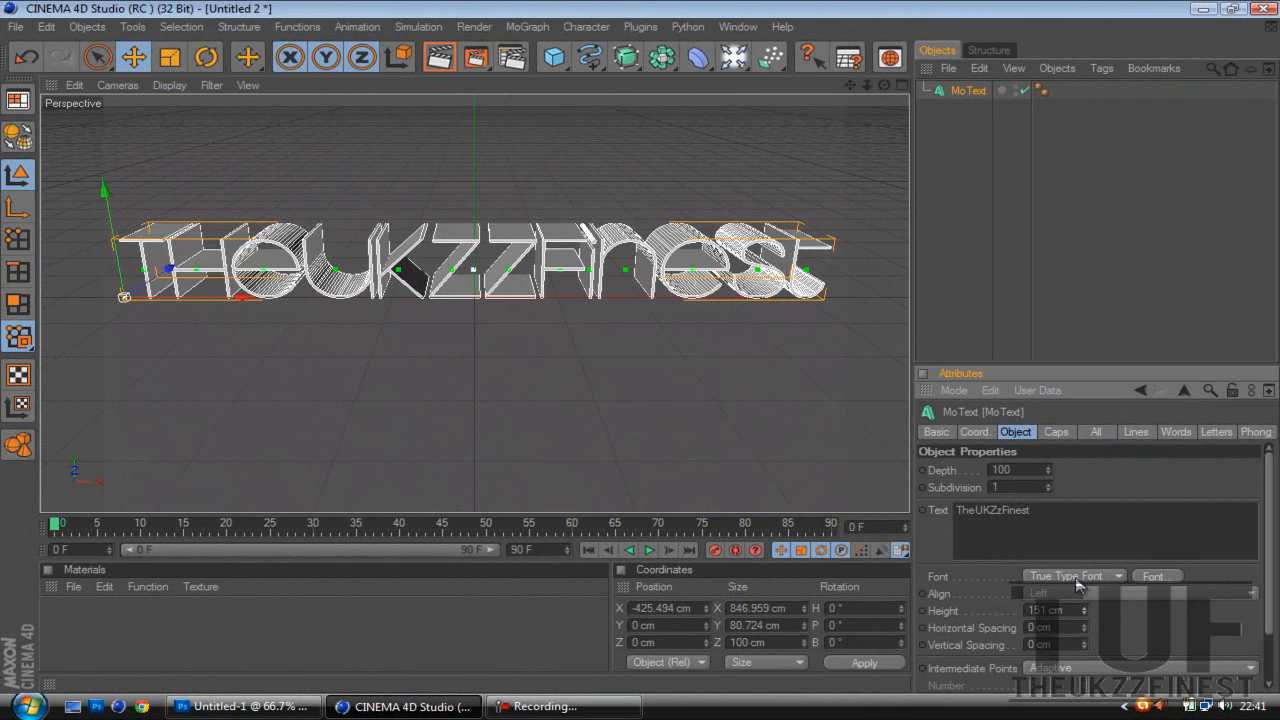
pyautogui.click(1062, 256)
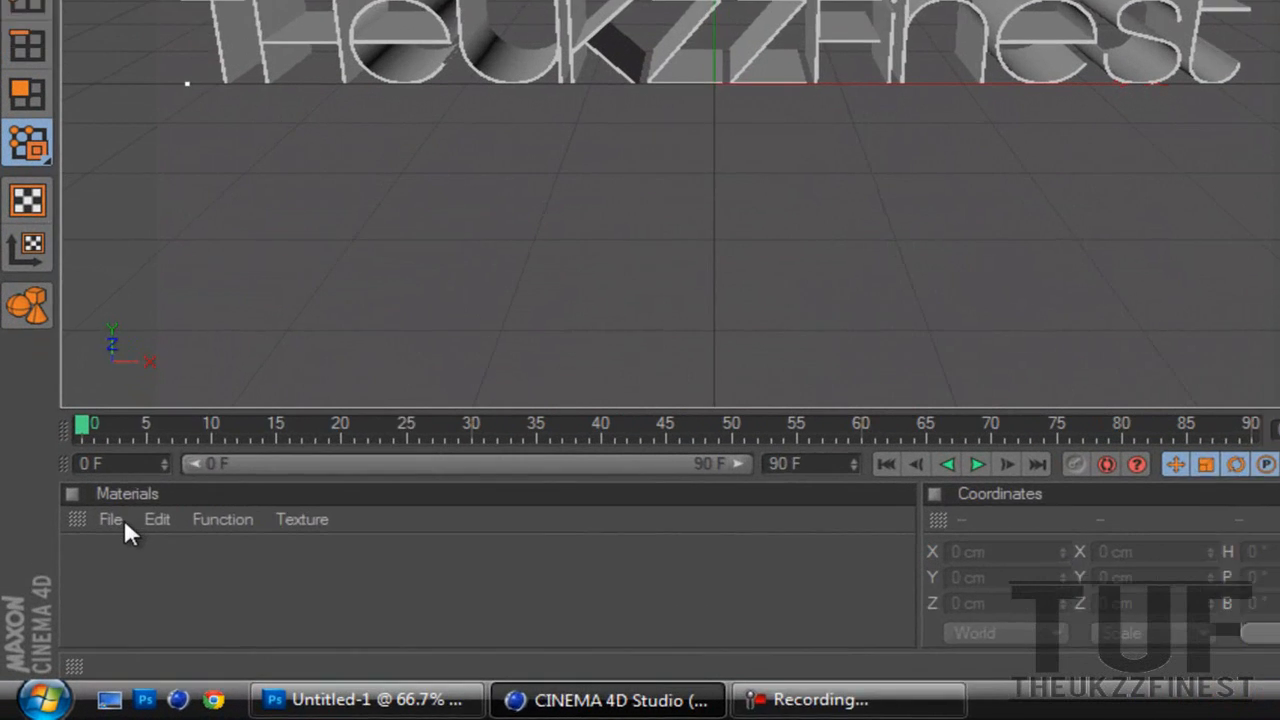
# - Create two new standard materials
pyautogui.click(75, 587)
pyautogui.click(217, 160)
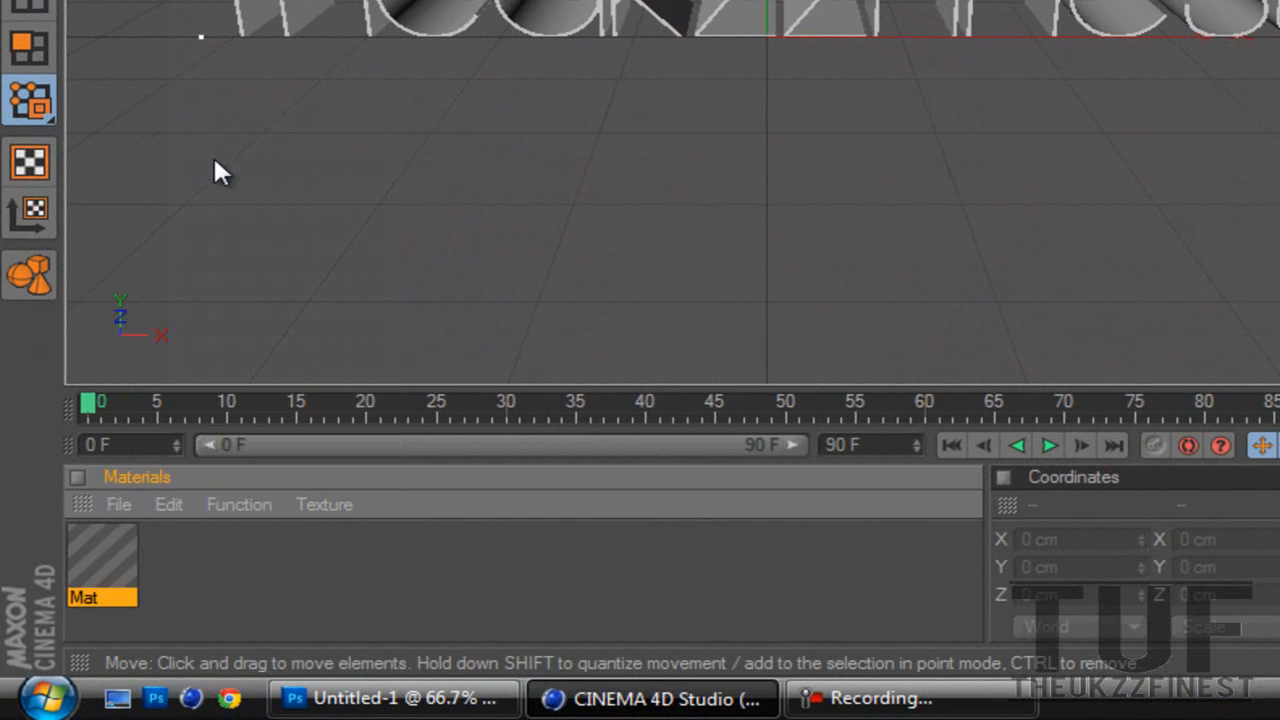
pyautogui.click(135, 509)
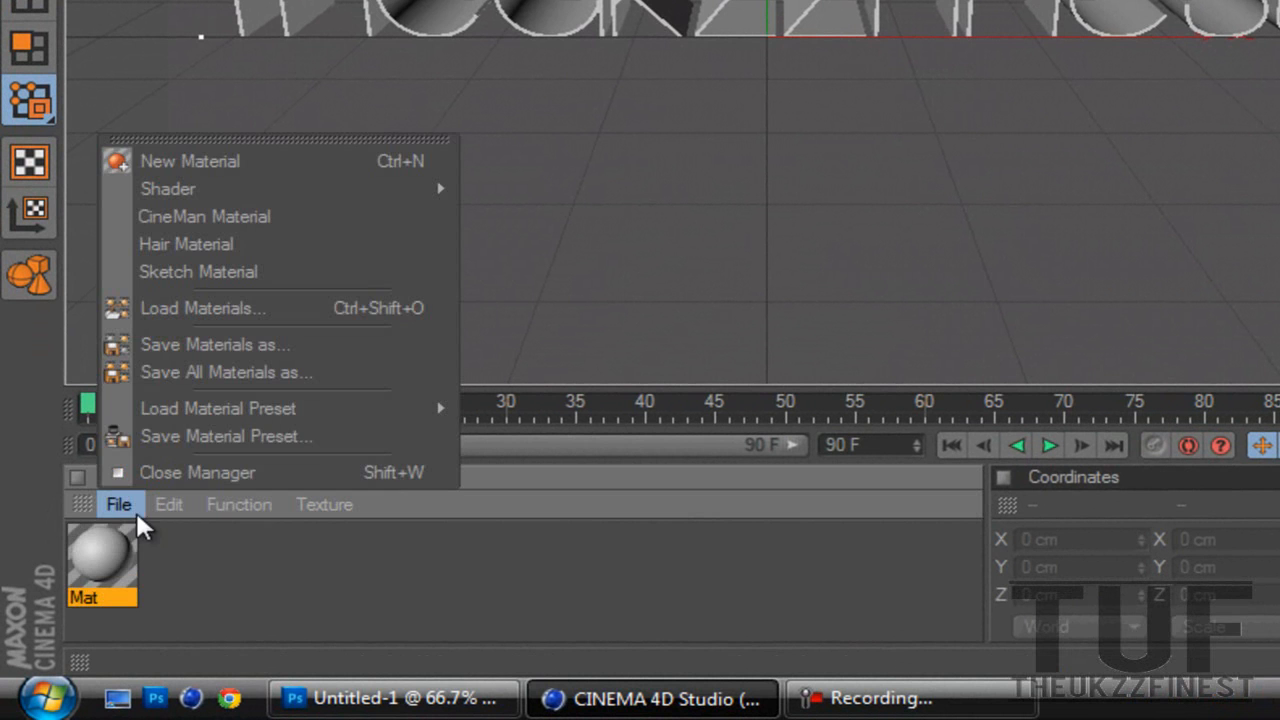
pyautogui.click(234, 158)
# - Set the second material's colour to purple with hue 267°, RGB 158, 80, 255
pyautogui.doubleClick(104, 567)
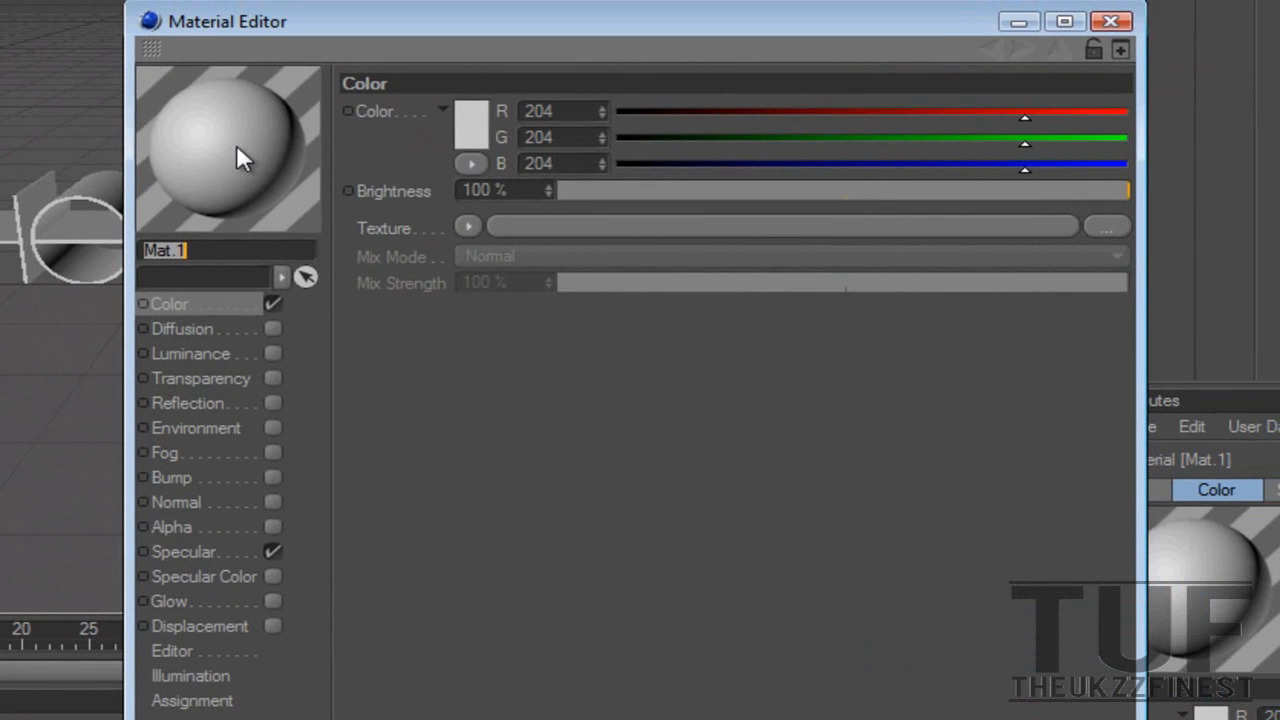
pyautogui.click(166, 311)
pyautogui.click(468, 122)
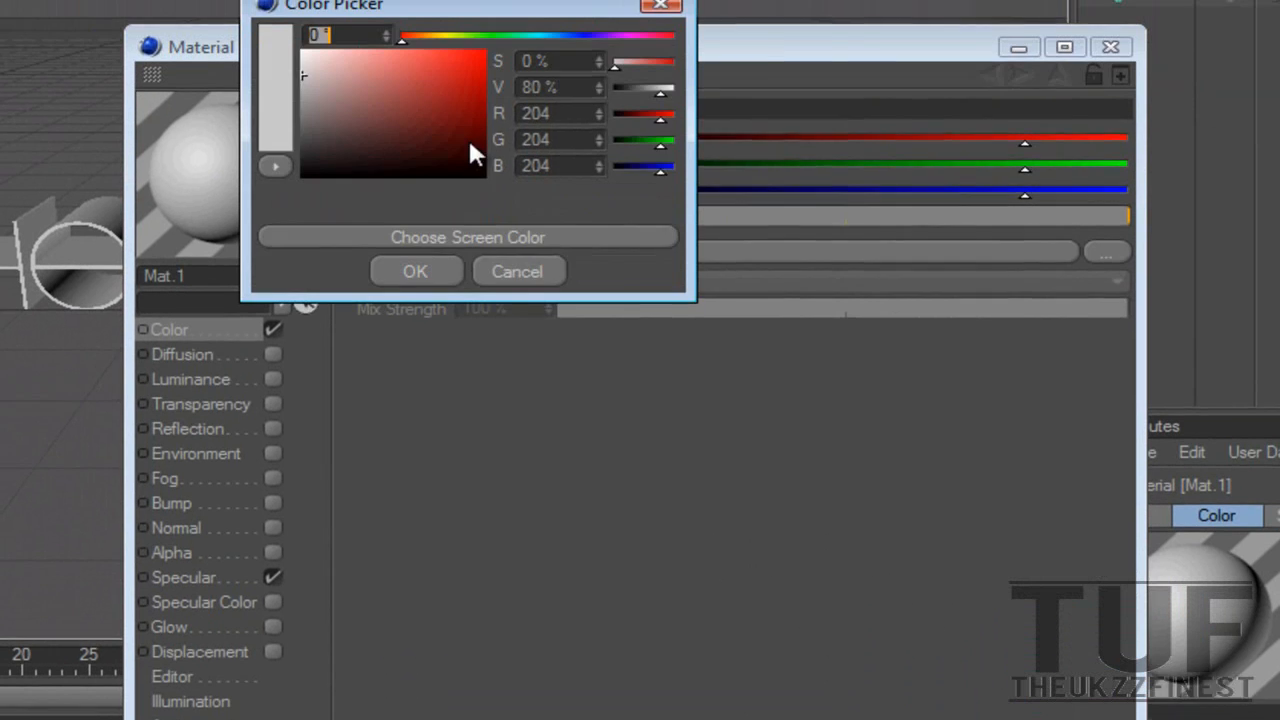
pyautogui.click(428, 50)
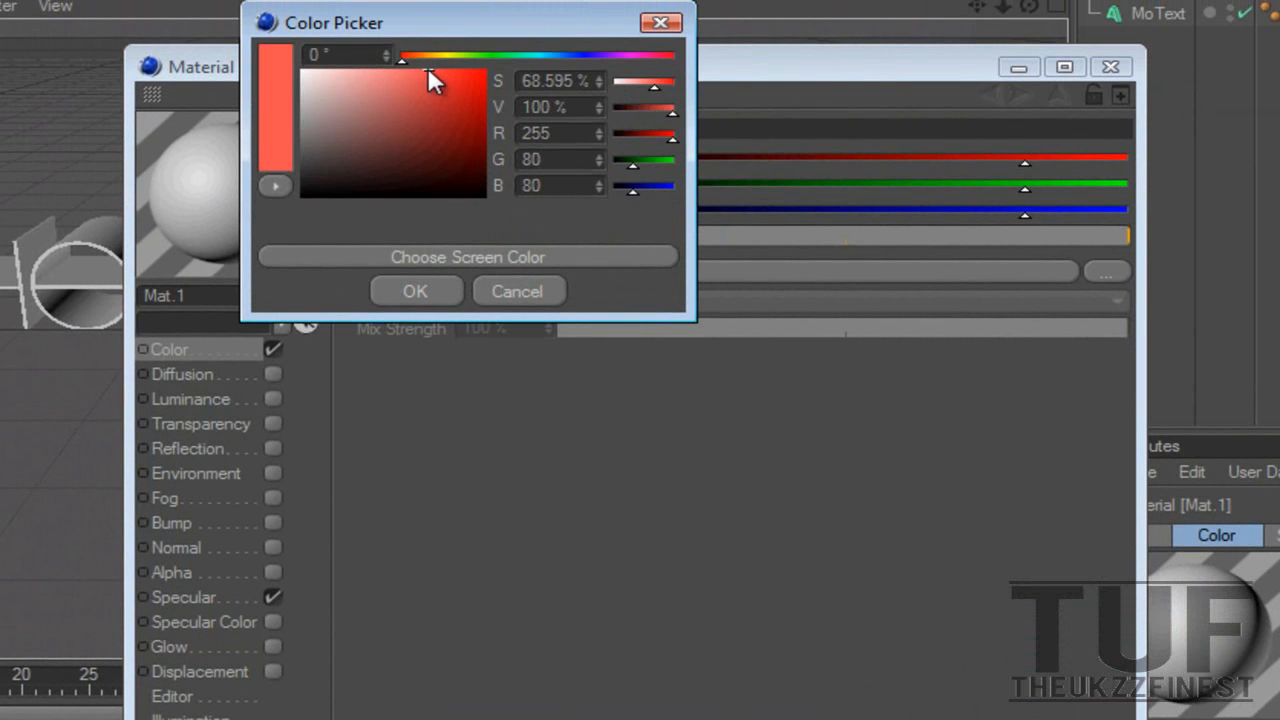
pyautogui.moveTo(580, 54); pyautogui.dragTo(604, 58)
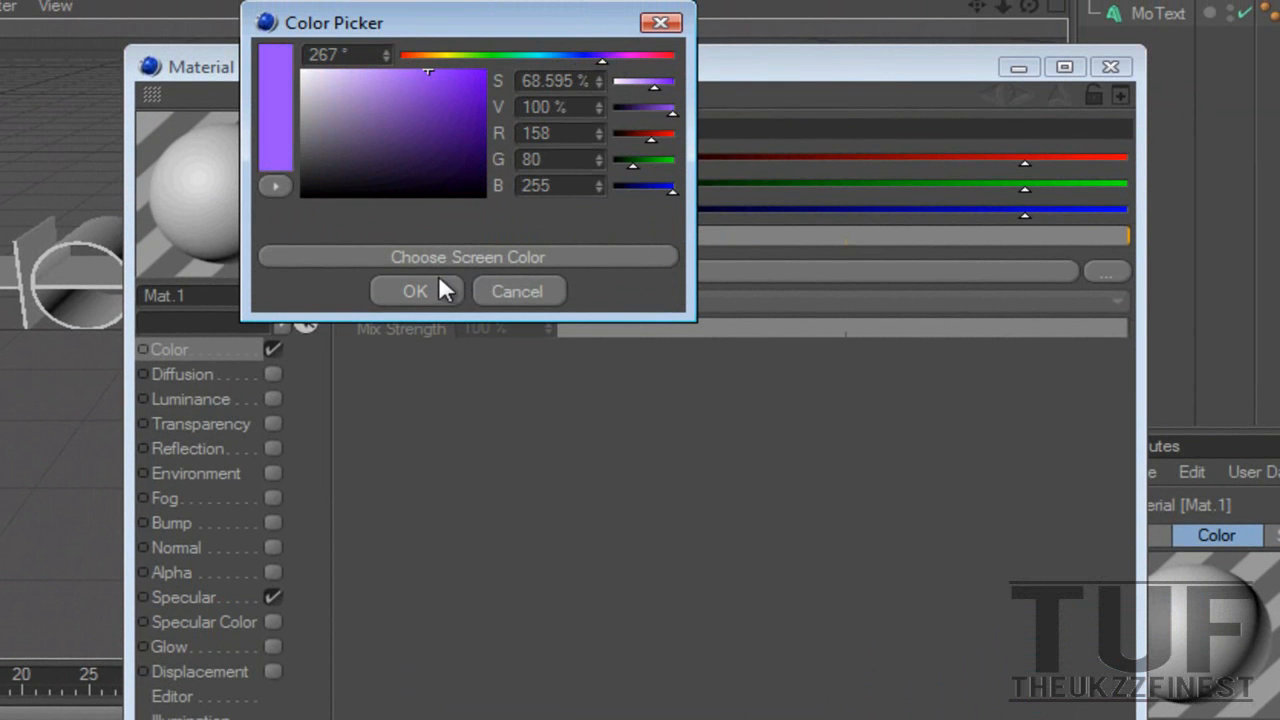
pyautogui.click(415, 291)
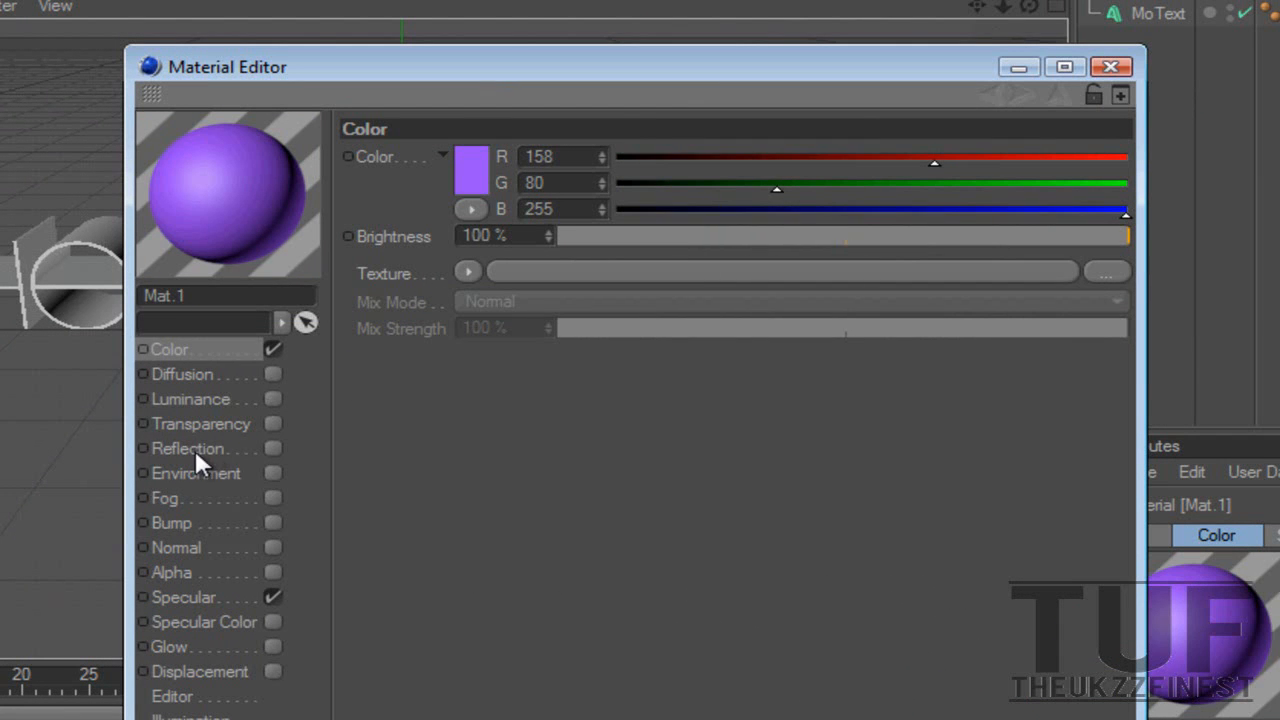
# - Enable Reflection on the purple material and set its brightness to 33%
pyautogui.click(198, 450)
pyautogui.click(272, 448)
pyautogui.moveTo(566, 236); pyautogui.dragTo(748, 238)
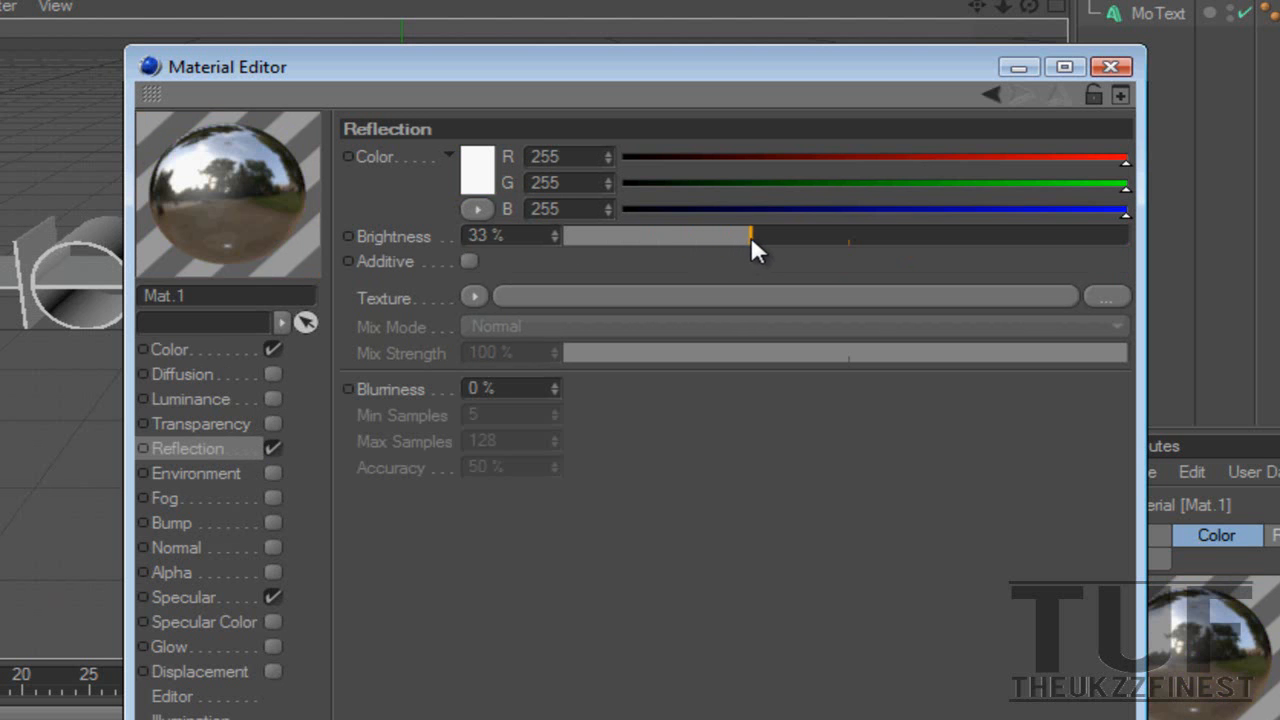
pyautogui.click(1110, 67)
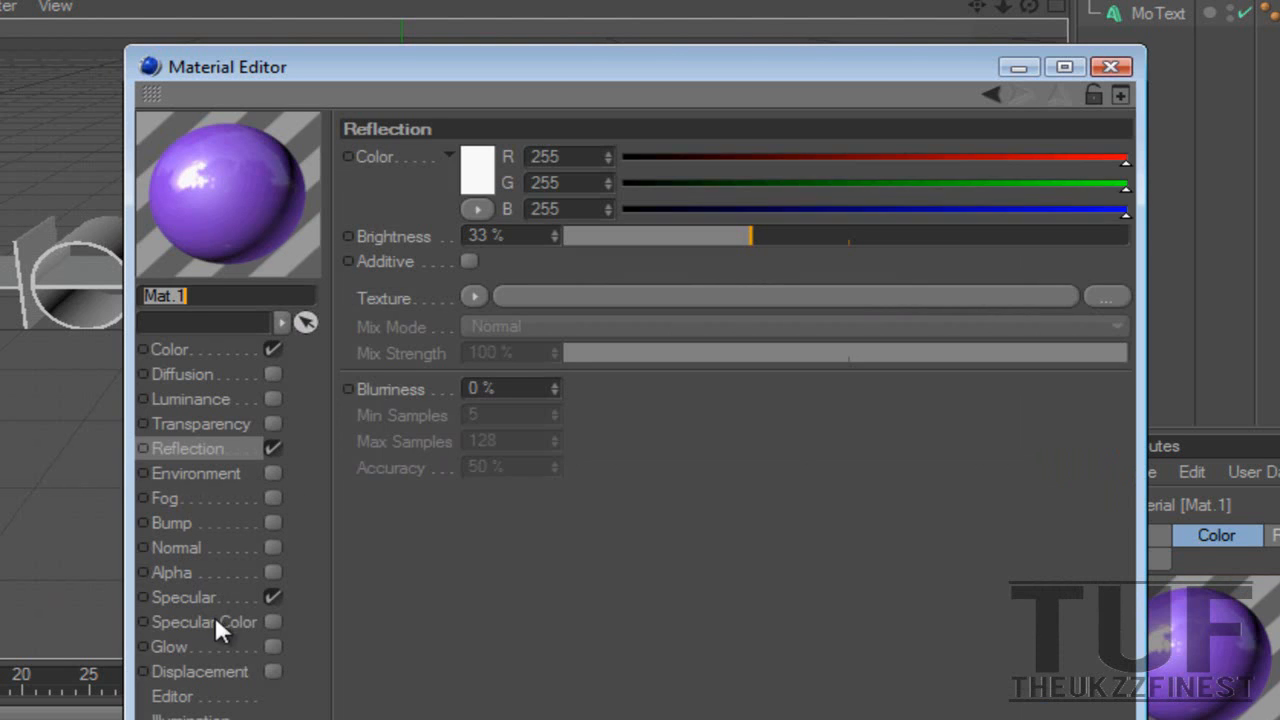
# - Enable Glow on the purple material and set its outer strength to 300%
pyautogui.click(175, 647)
pyautogui.click(272, 646)
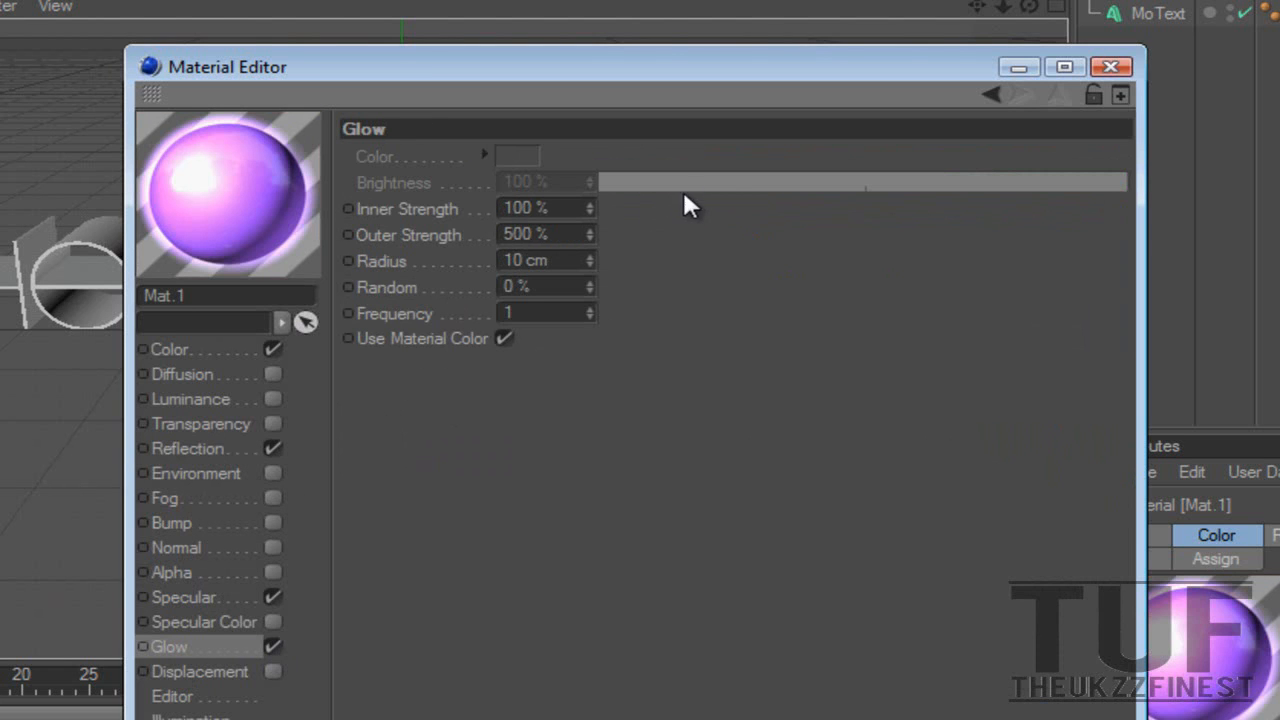
pyautogui.moveTo(514, 234); pyautogui.dragTo(506, 234)
pyautogui.write('3')
pyautogui.press('Return')
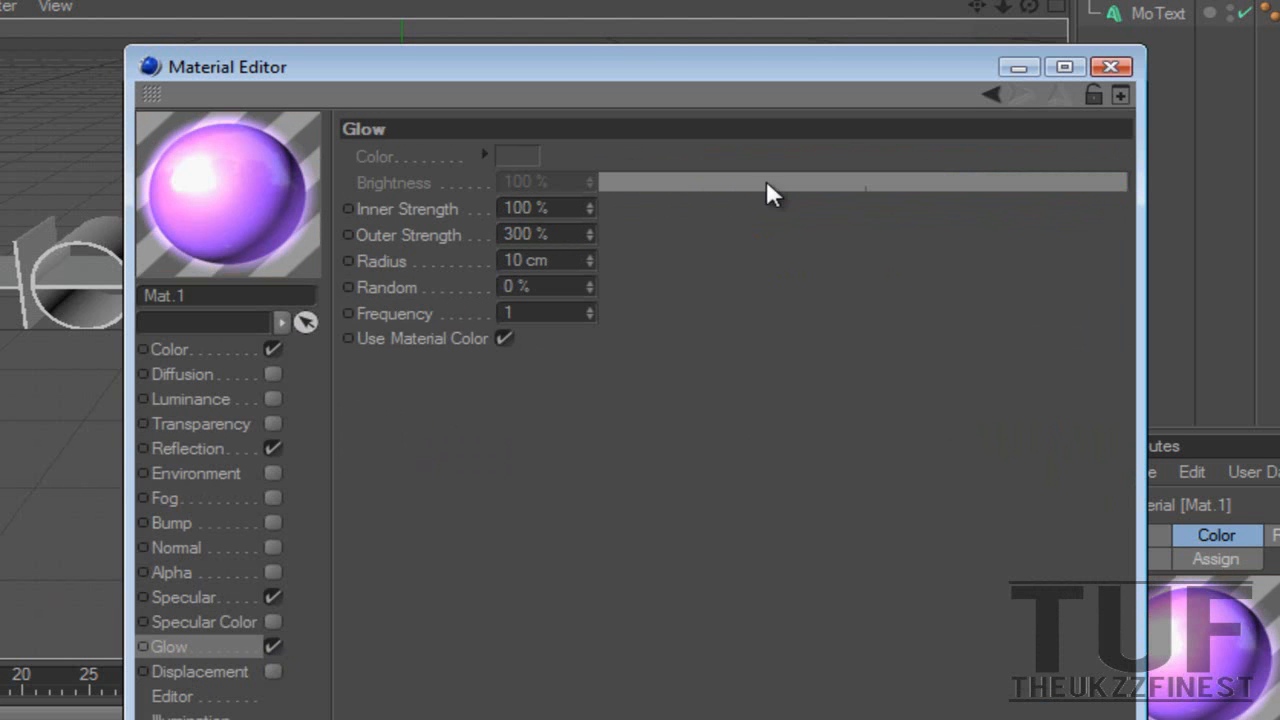
# - Set the first, still grey material's colour to dark purple with hue 274°, RGB 97, 10, 164
pyautogui.click(1103, 71)
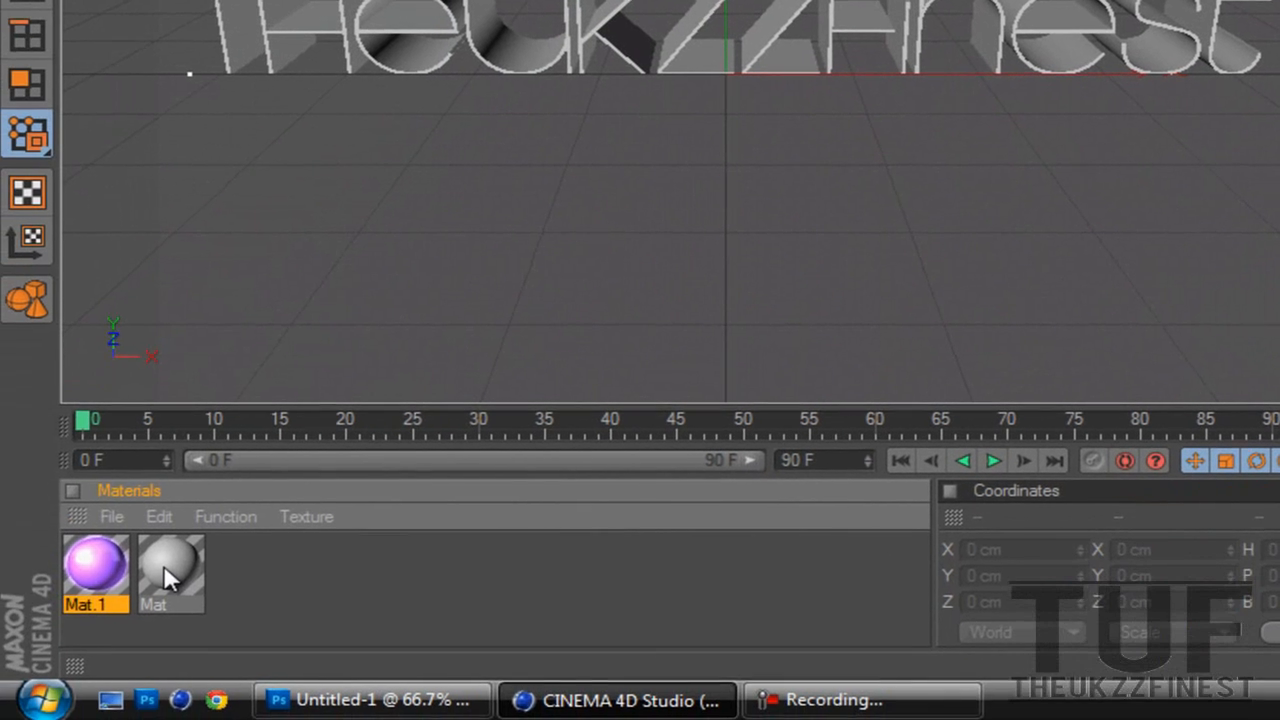
pyautogui.click(161, 565)
pyautogui.doubleClick(166, 571)
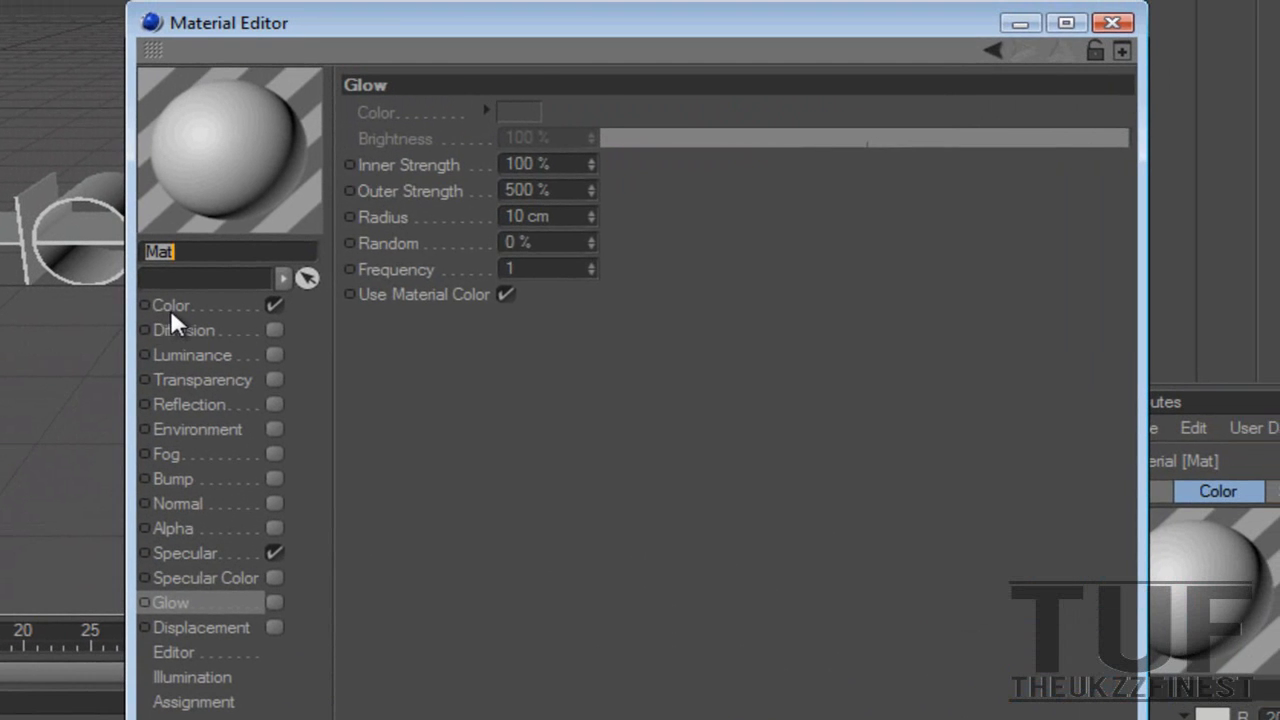
pyautogui.click(170, 305)
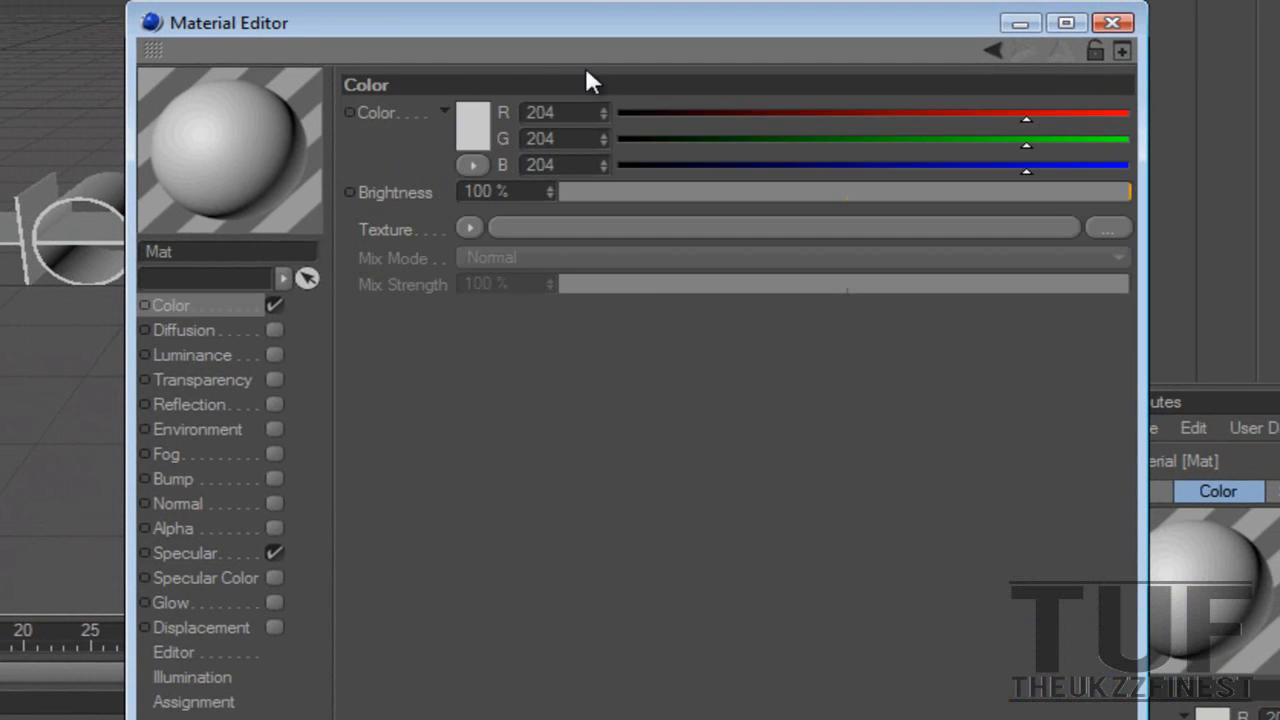
pyautogui.click(478, 132)
pyautogui.click(457, 97)
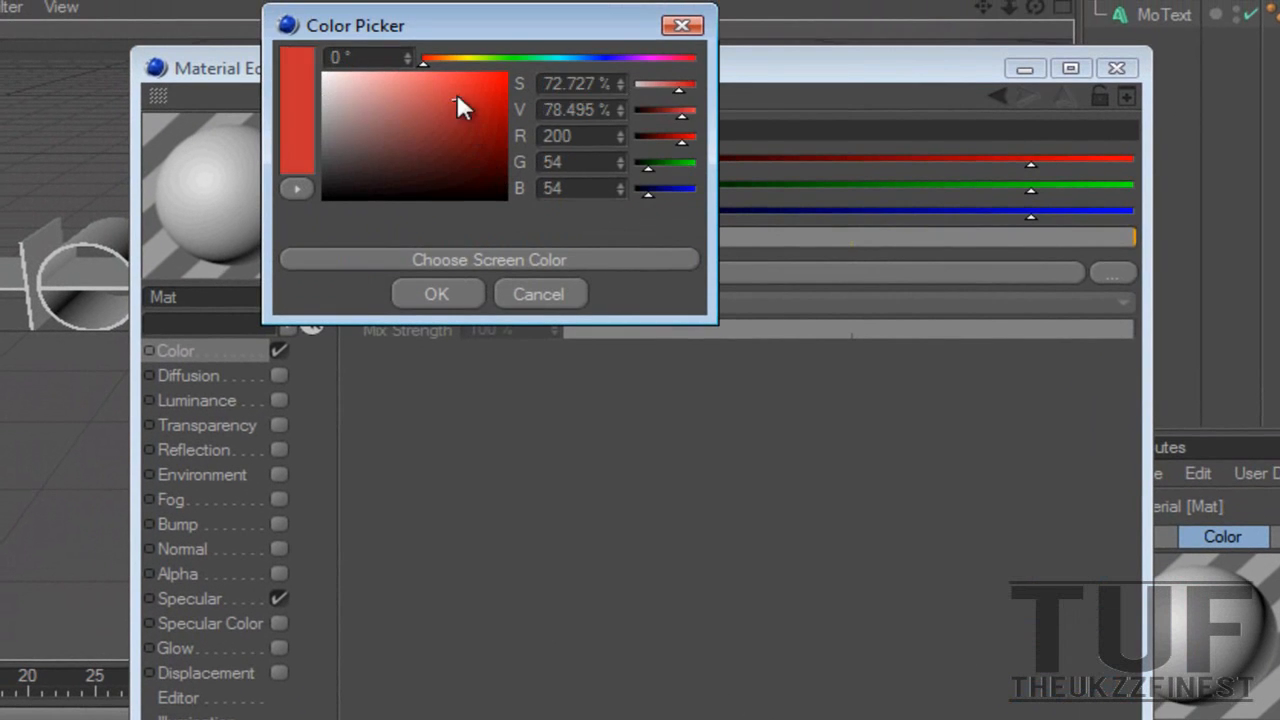
pyautogui.moveTo(457, 96); pyautogui.dragTo(494, 118)
pyautogui.moveTo(616, 55); pyautogui.dragTo(630, 58)
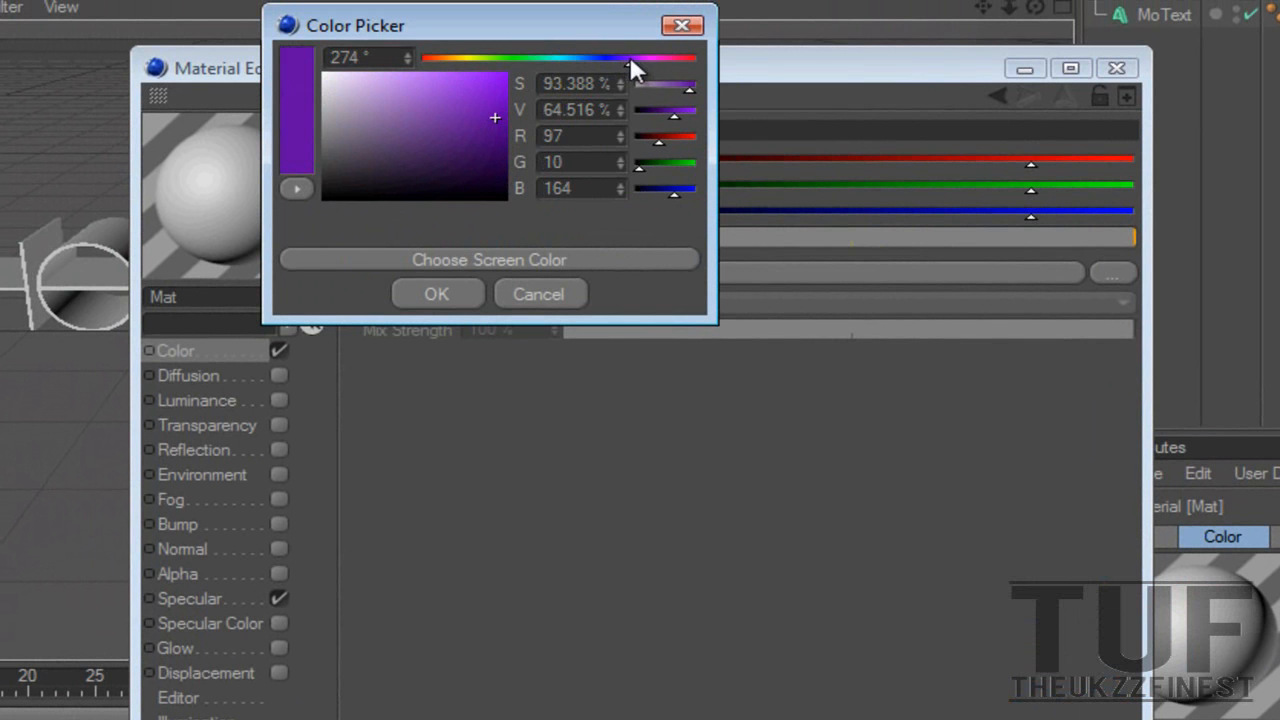
pyautogui.click(463, 295)
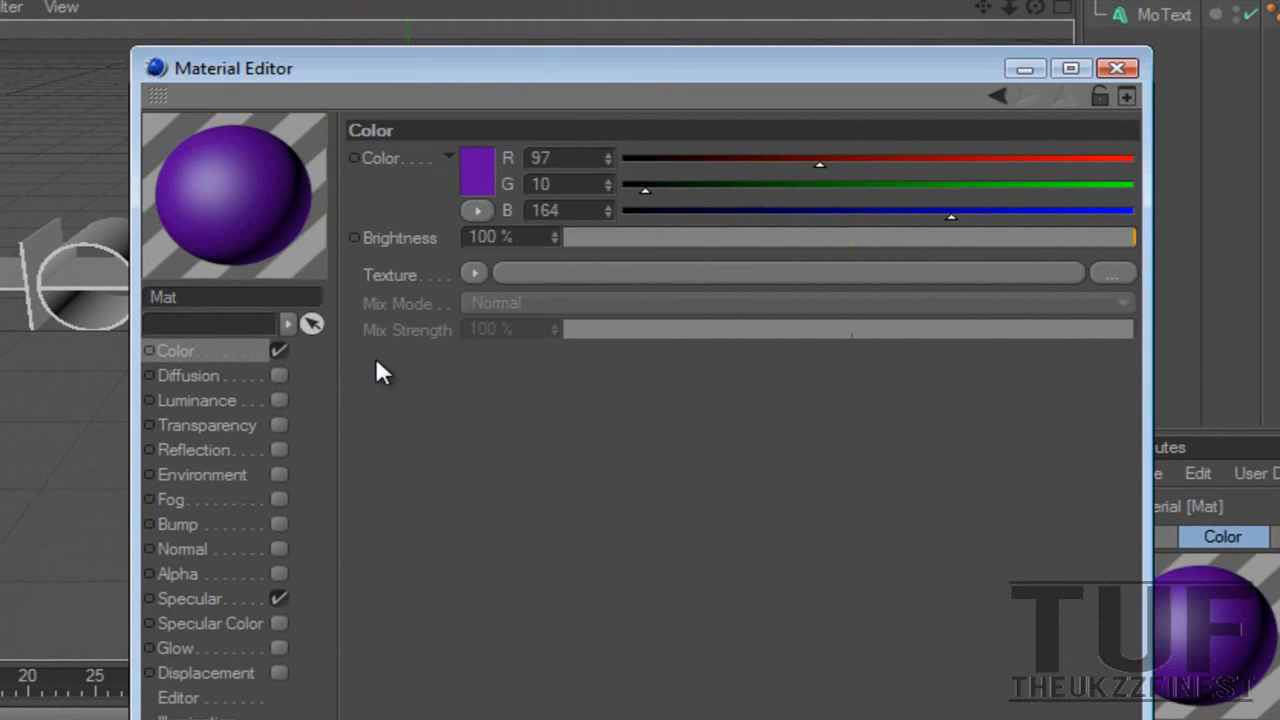
# - Enable Reflection on the dark purple material and set its brightness to 33%
pyautogui.click(196, 450)
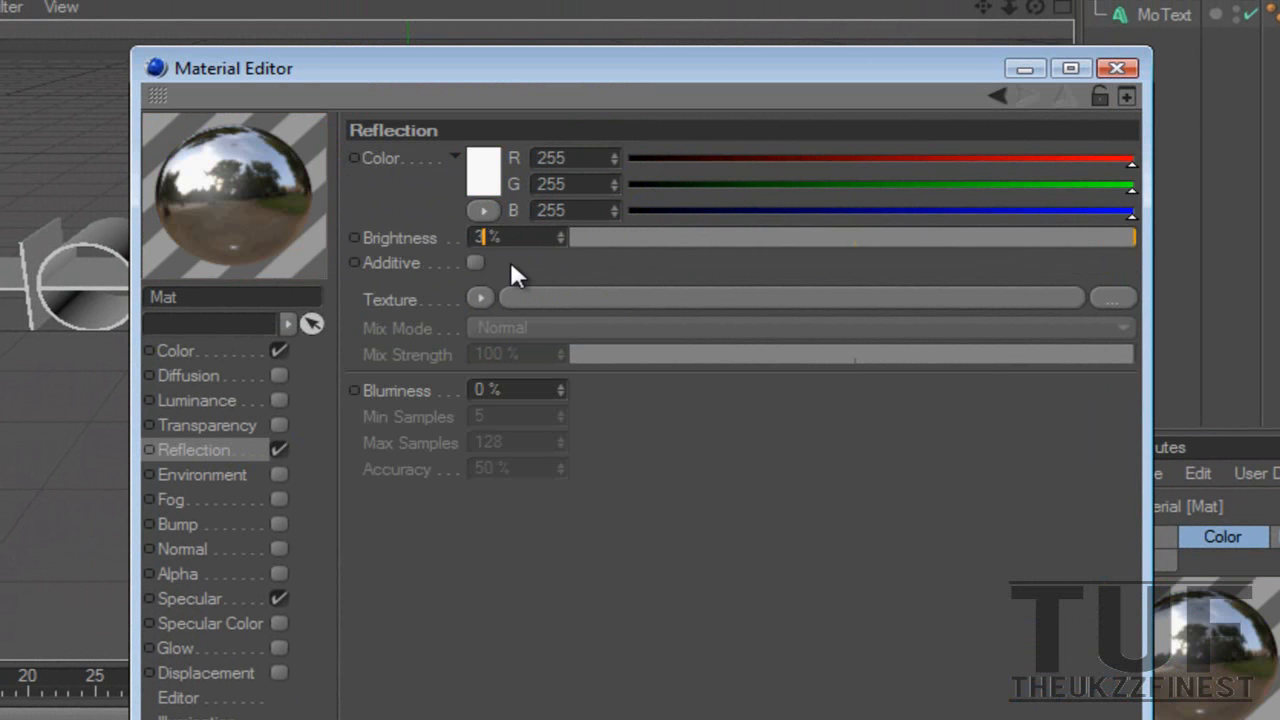
pyautogui.write('33')
pyautogui.press('Return')
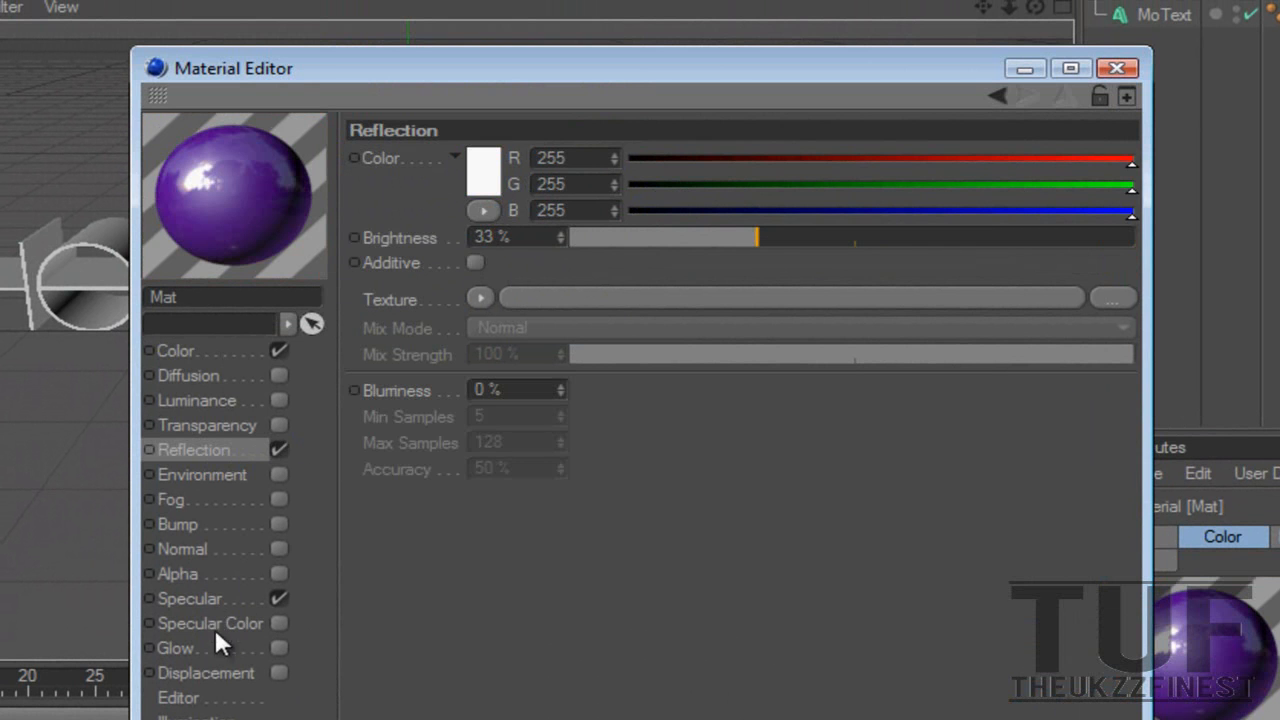
# - Enable Glow on the dark purple material, set its outer strength to 300%, and close the material's settings
pyautogui.click(280, 649)
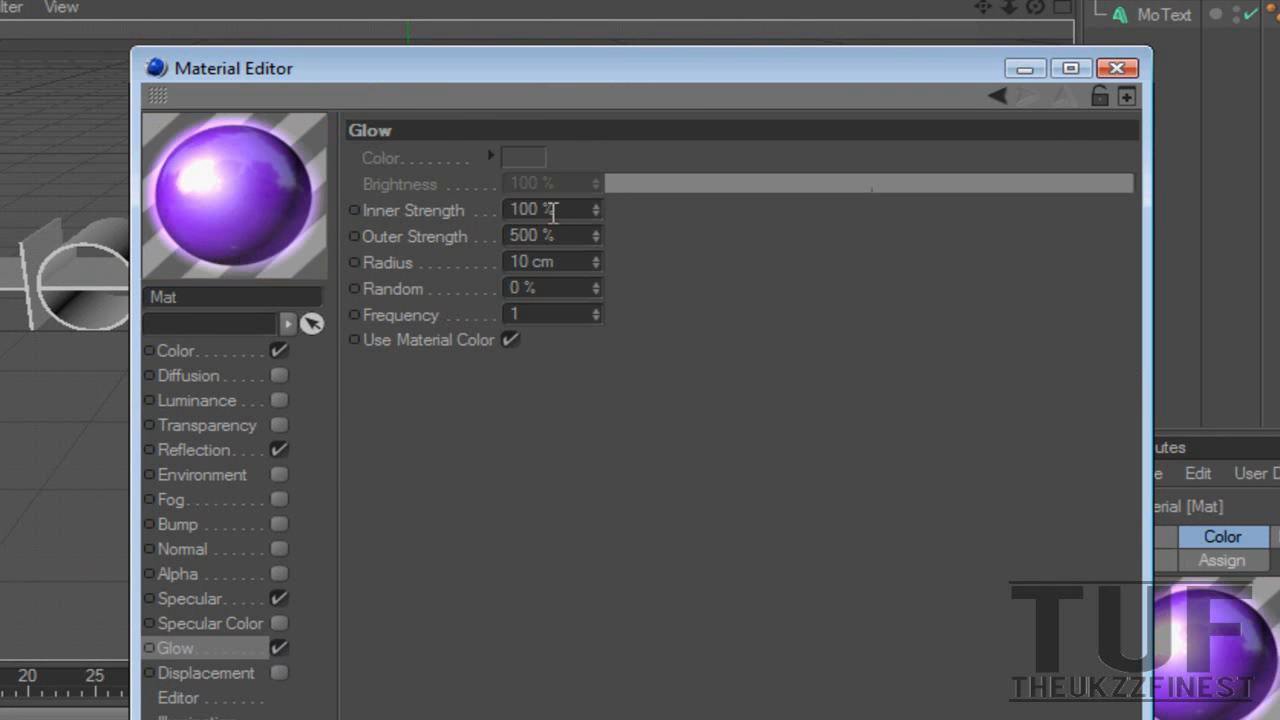
pyautogui.doubleClick(522, 235)
pyautogui.write('300')
pyautogui.press('Return')
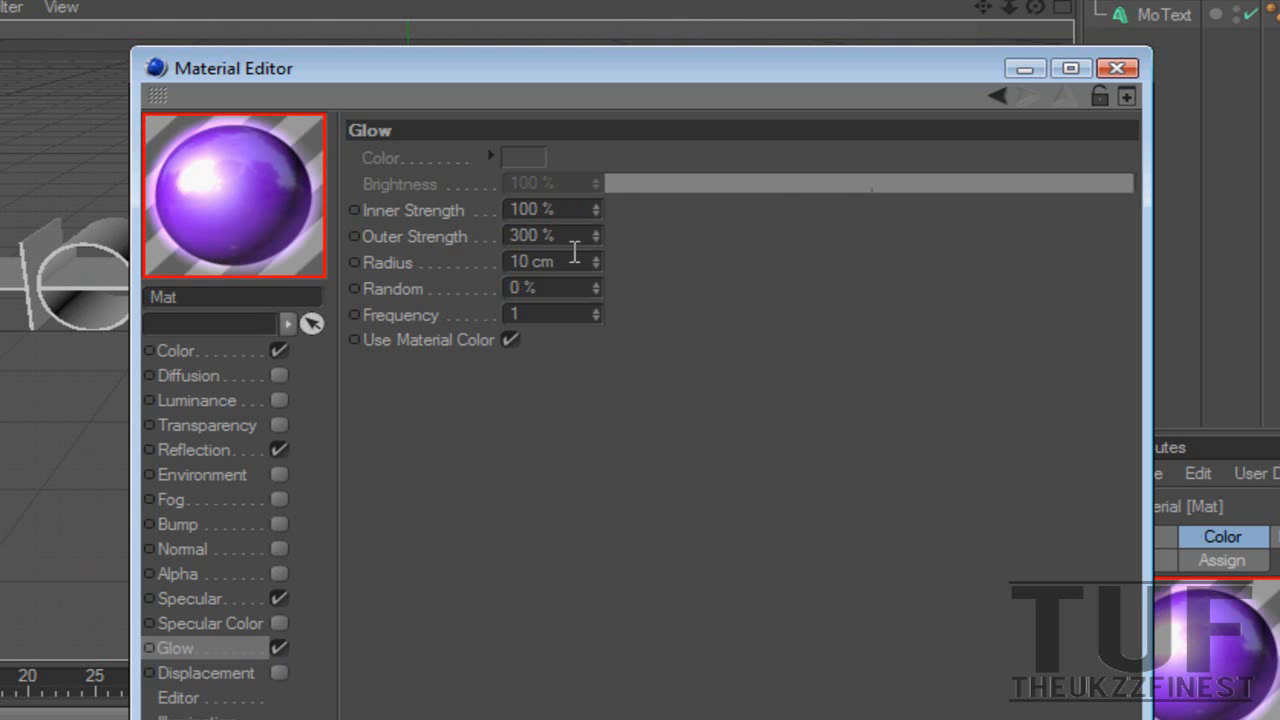
pyautogui.click(1117, 68)
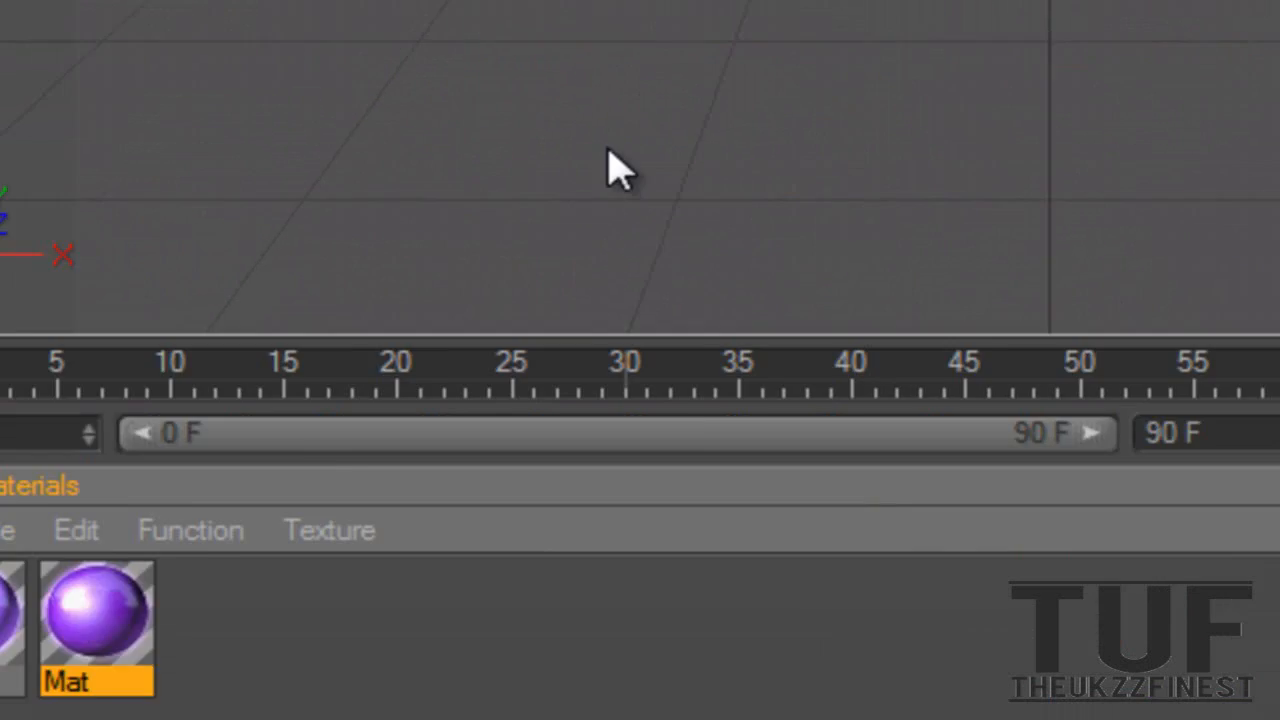
pyautogui.click(214, 278)
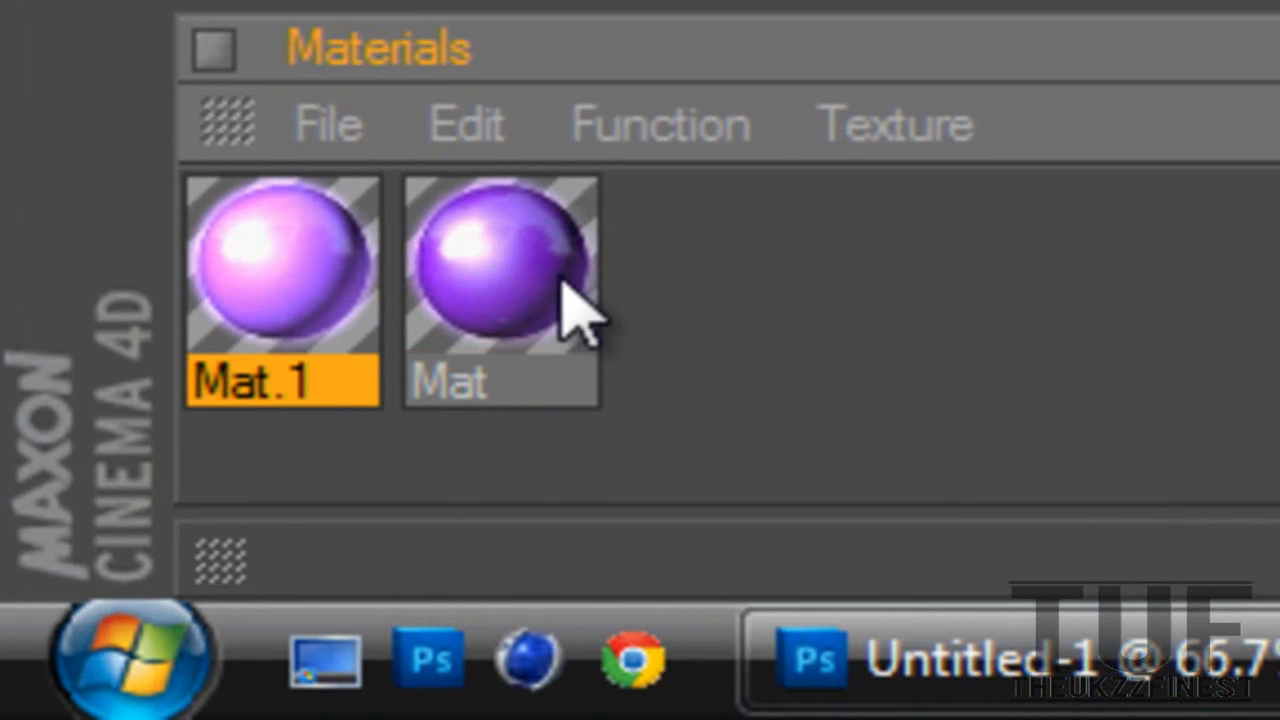
pyautogui.click(521, 301)
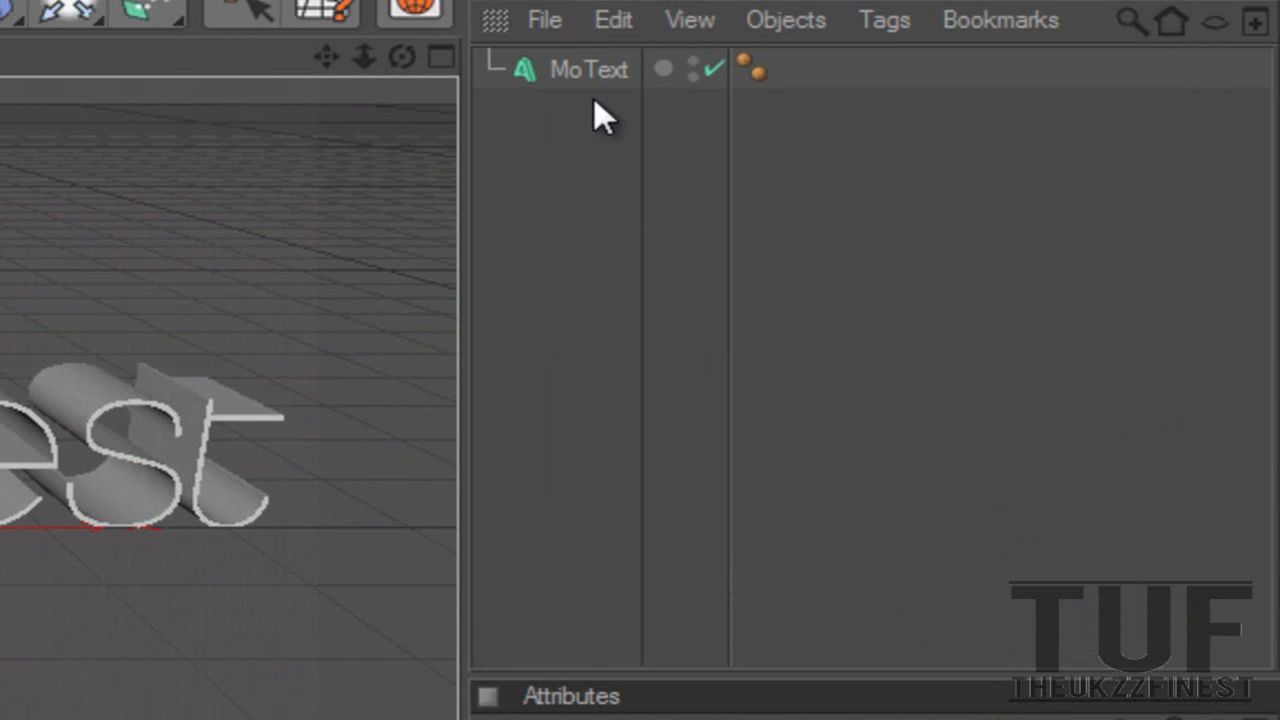
# - Duplicate the MoText object
pyautogui.click(580, 75)
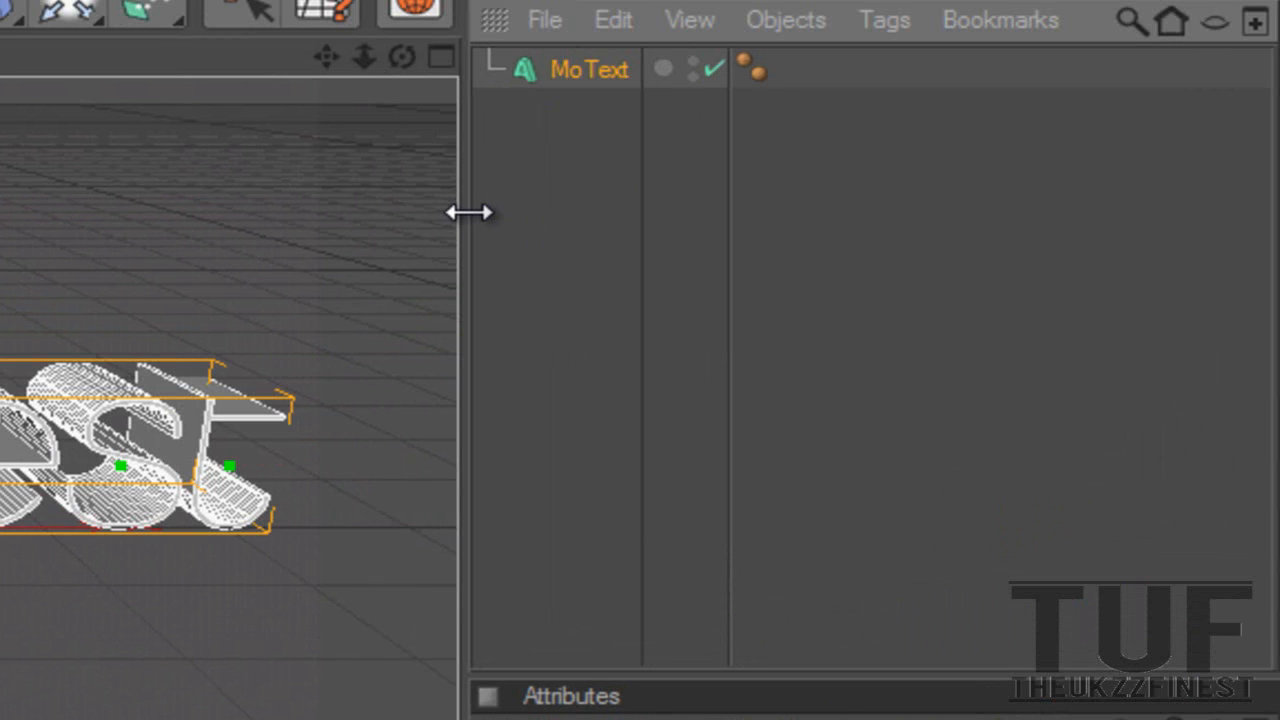
pyautogui.hotkey('ctrl', 'c')
pyautogui.hotkey('ctrl', 'v')
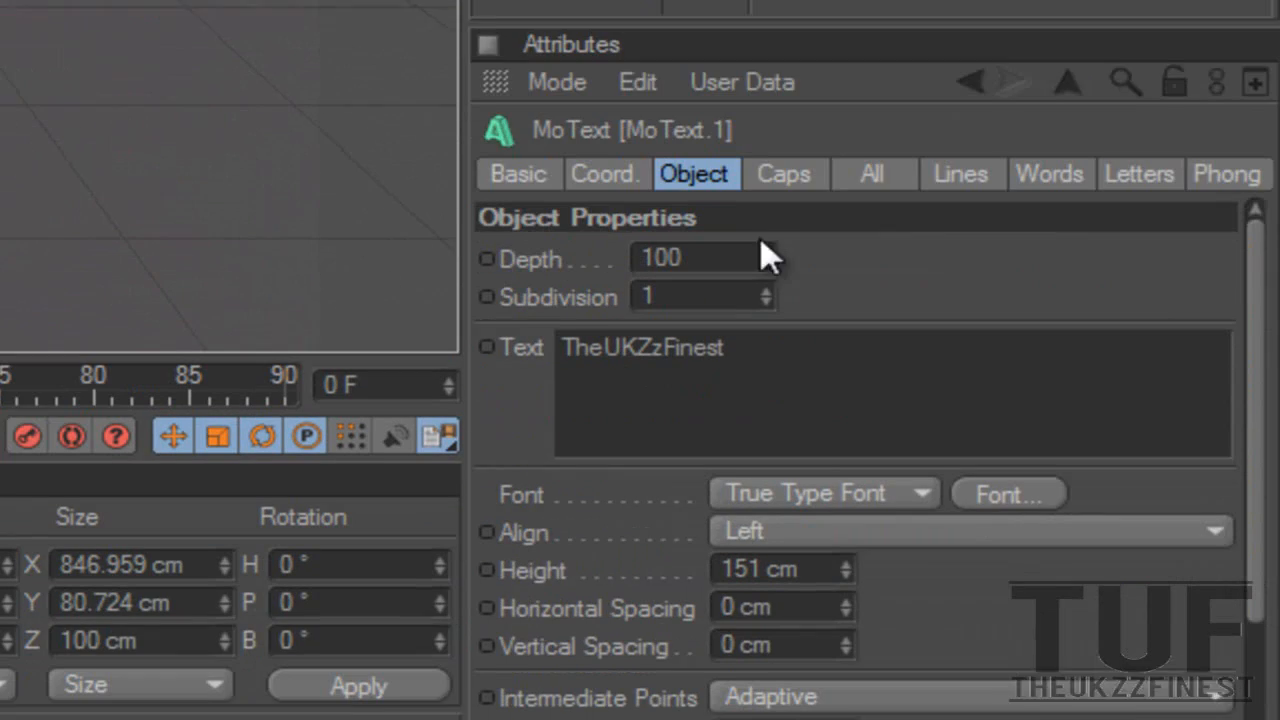
# - Set the text copy's depth to 50 and move it along Z to about 25 cm
pyautogui.moveTo(760, 251); pyautogui.dragTo(769, 213)
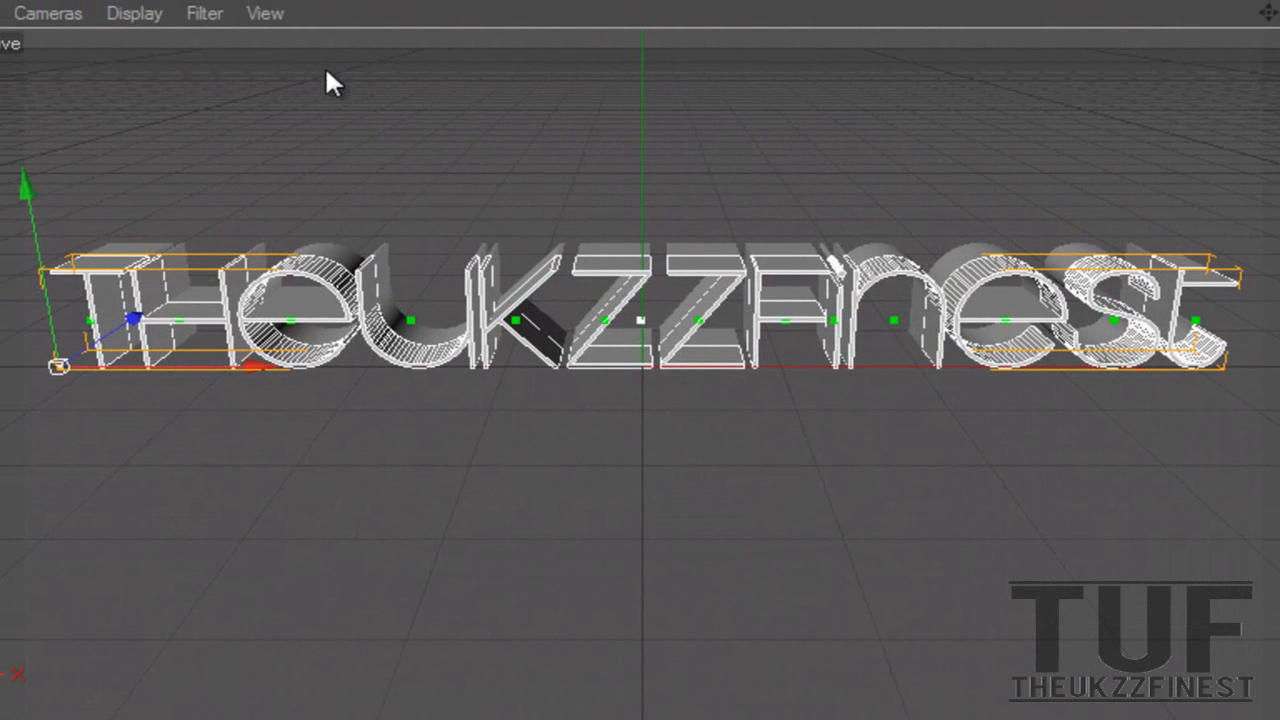
pyautogui.moveTo(115, 331); pyautogui.dragTo(919, 451)
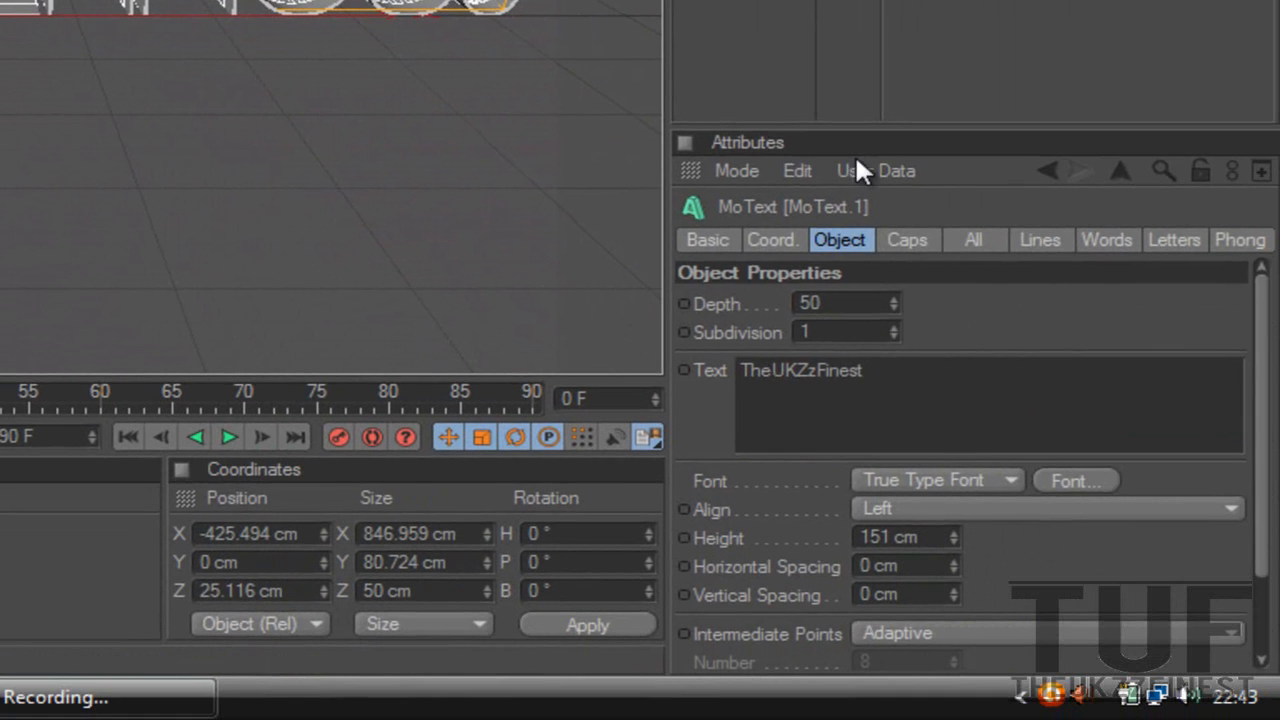
# - Give the text copy filleted start and end caps, with the start set to Fillet Cap
pyautogui.click(906, 240)
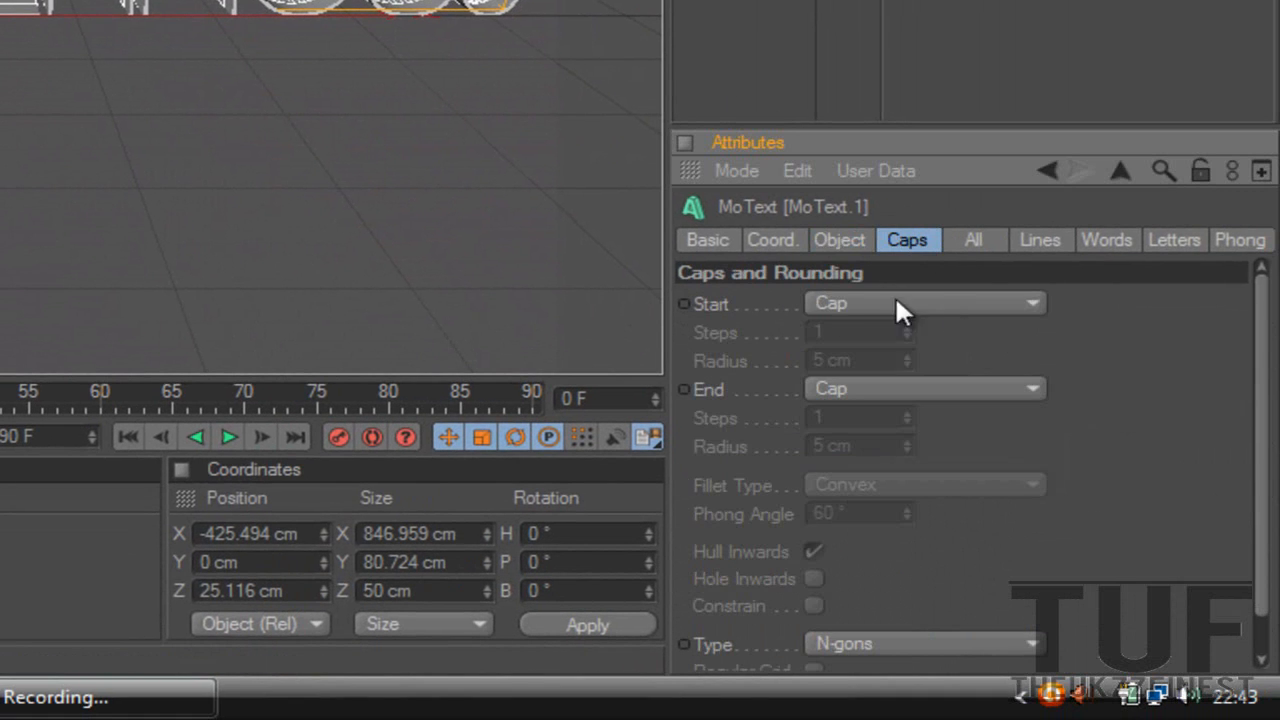
pyautogui.click(853, 305)
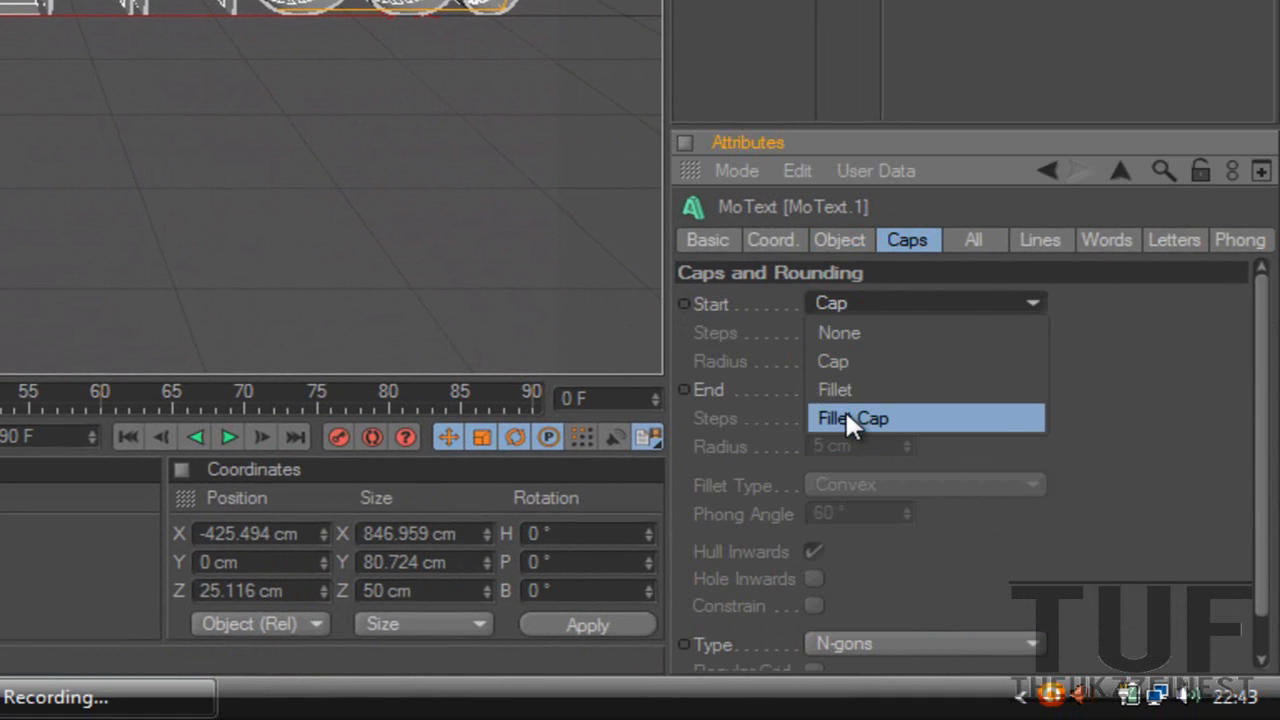
pyautogui.click(846, 416)
pyautogui.click(856, 388)
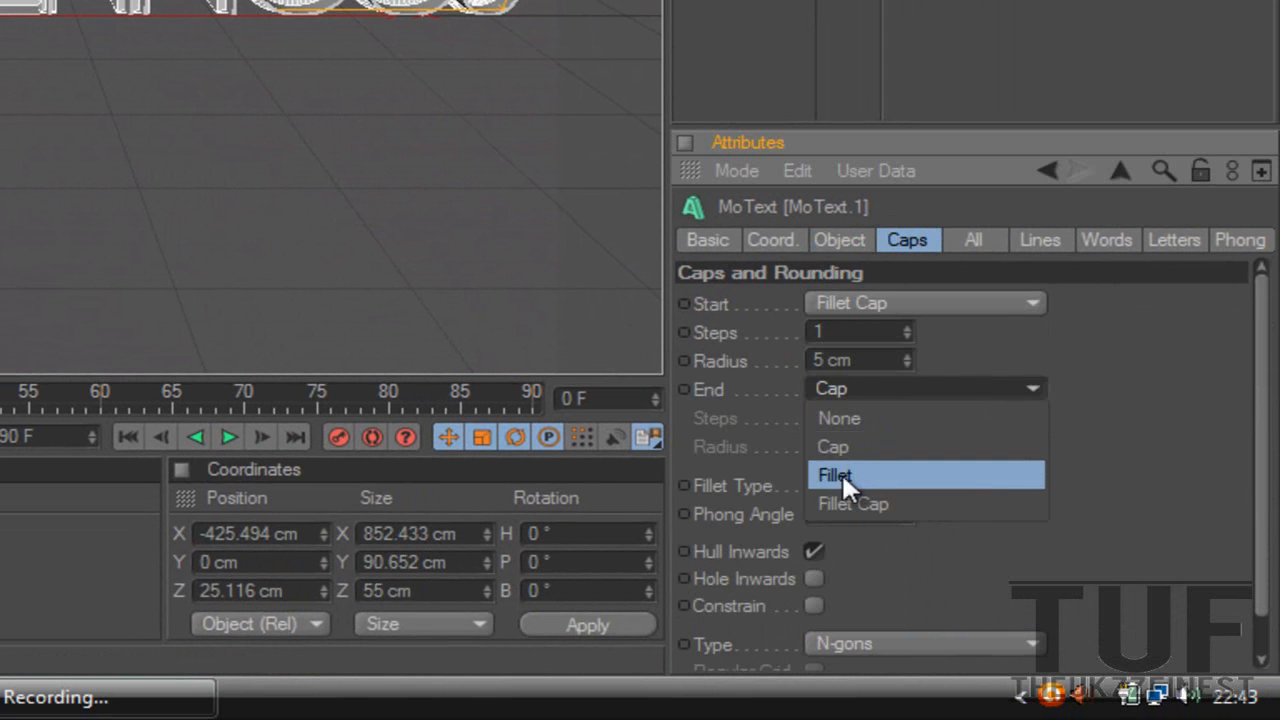
pyautogui.click(841, 491)
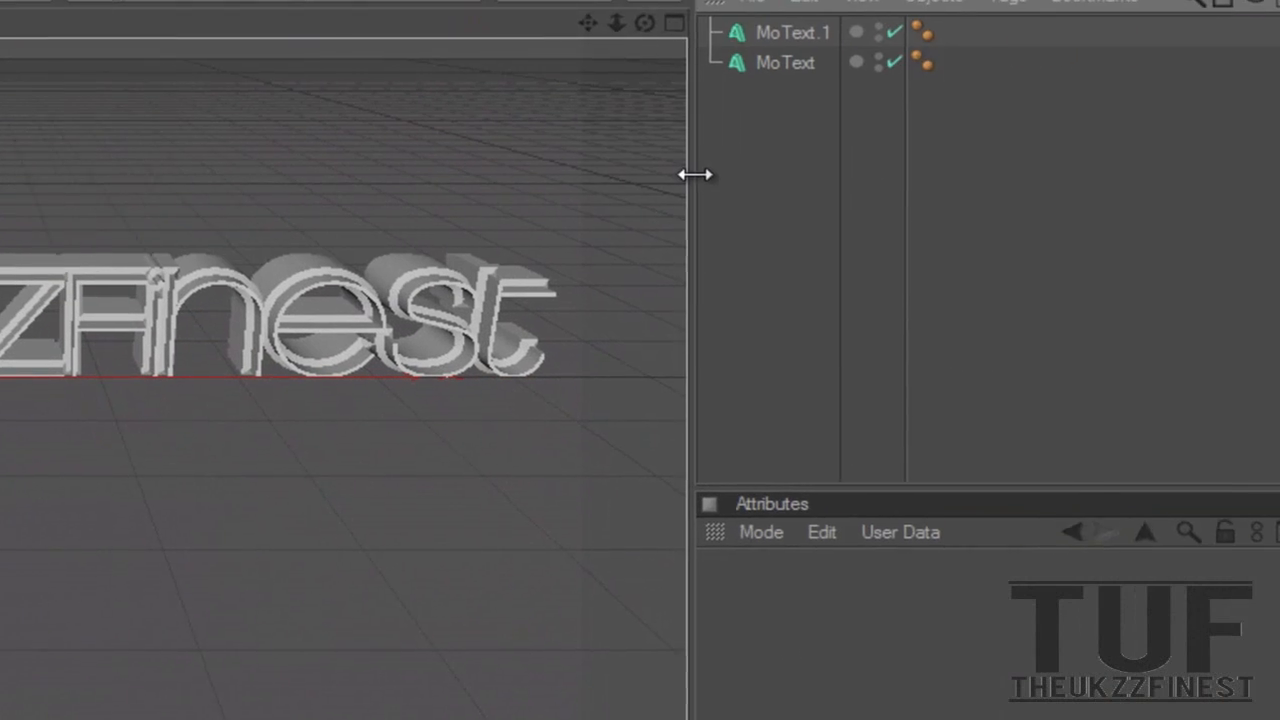
# - Make the MoText.1 copy editable and expand its hierarchy down to the individual letter objects
pyautogui.click(762, 40)
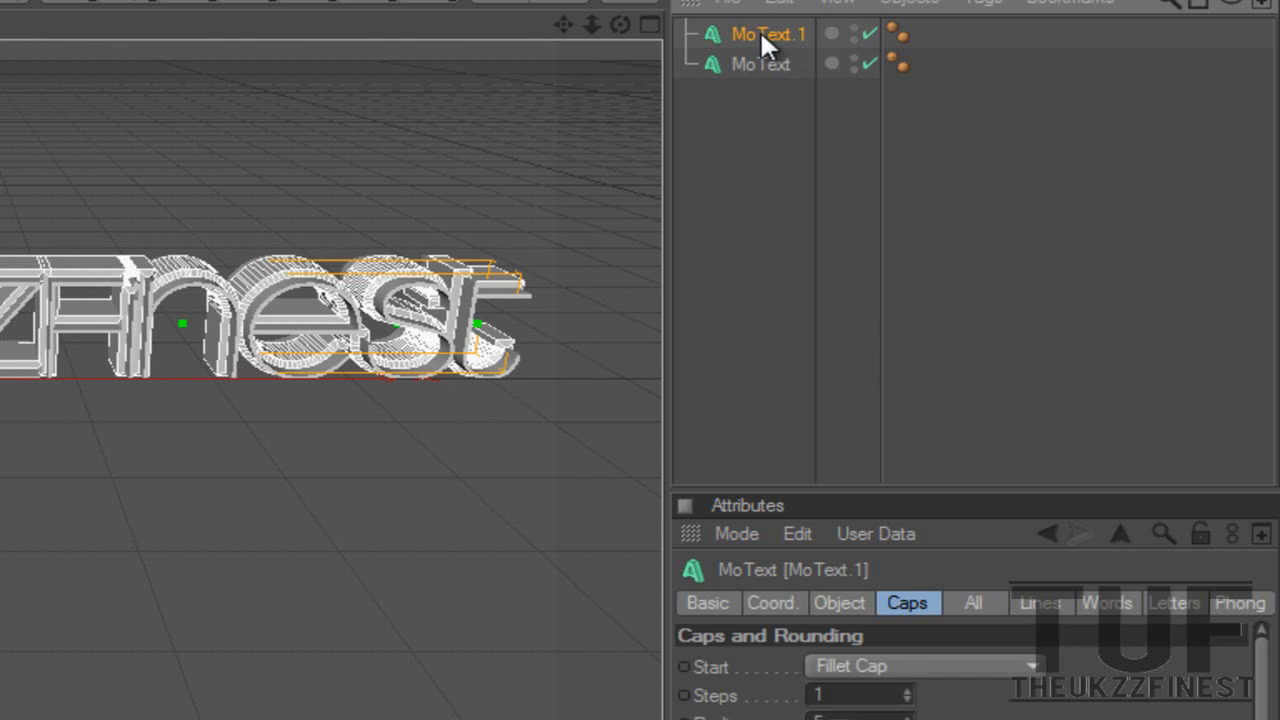
pyautogui.press('c')
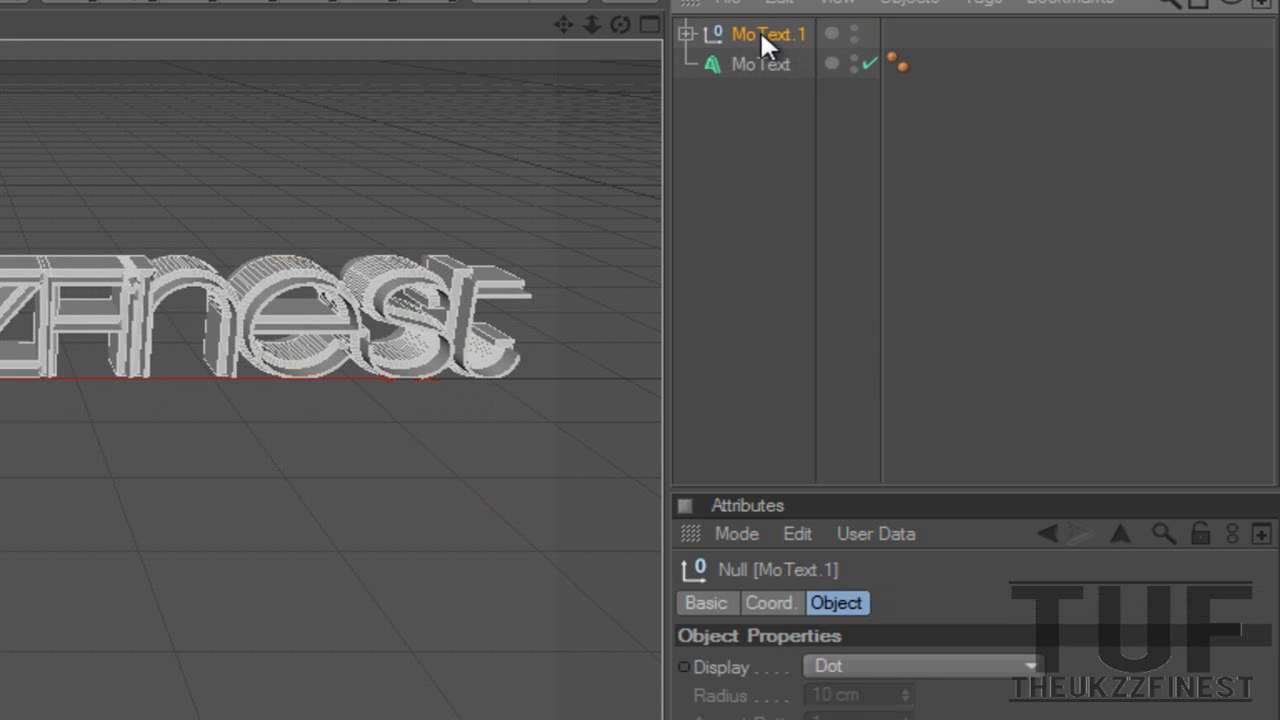
pyautogui.click(687, 34)
pyautogui.click(687, 34)
pyautogui.click(687, 34)
pyautogui.click(703, 63)
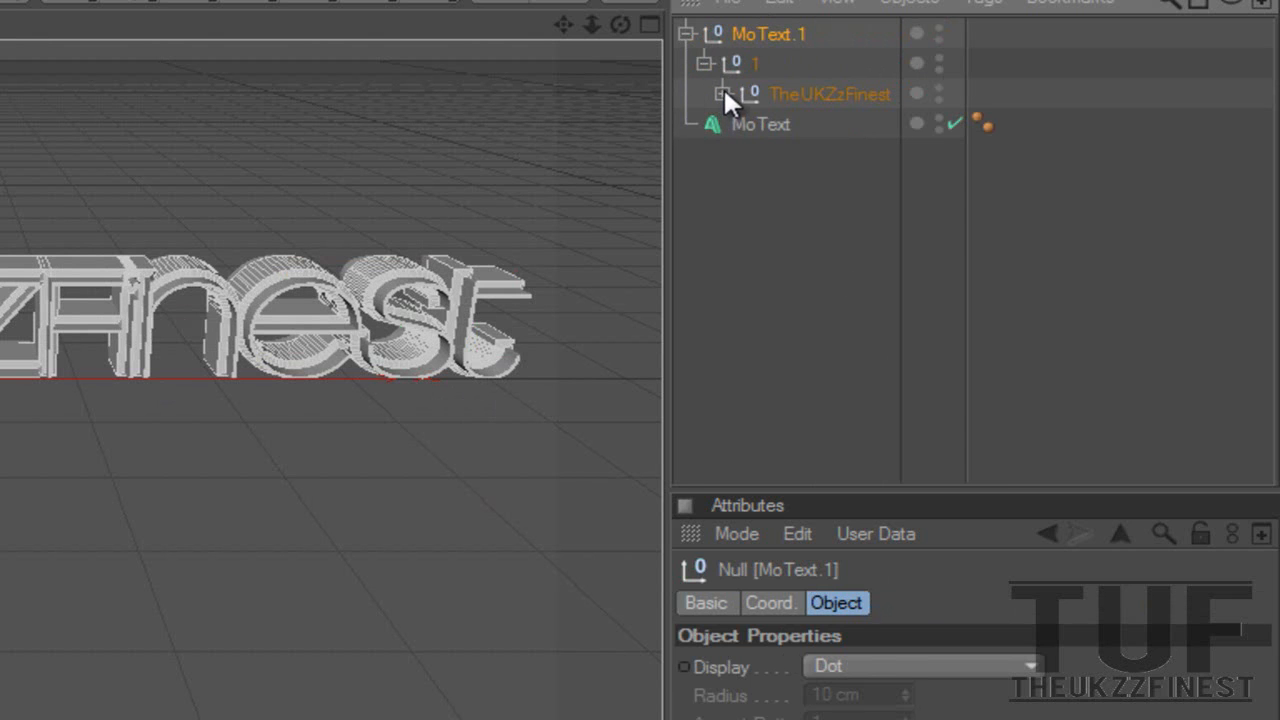
pyautogui.click(723, 92)
# - Move all thirteen letter objects out of MoText.1 to the top level of the object hierarchy, and delete the emptied MoText.1 null
pyautogui.click(790, 125)
pyautogui.click(790, 154)
pyautogui.click(789, 184)
pyautogui.click(790, 214)
pyautogui.moveTo(793, 125); pyautogui.dragTo(774, 28)
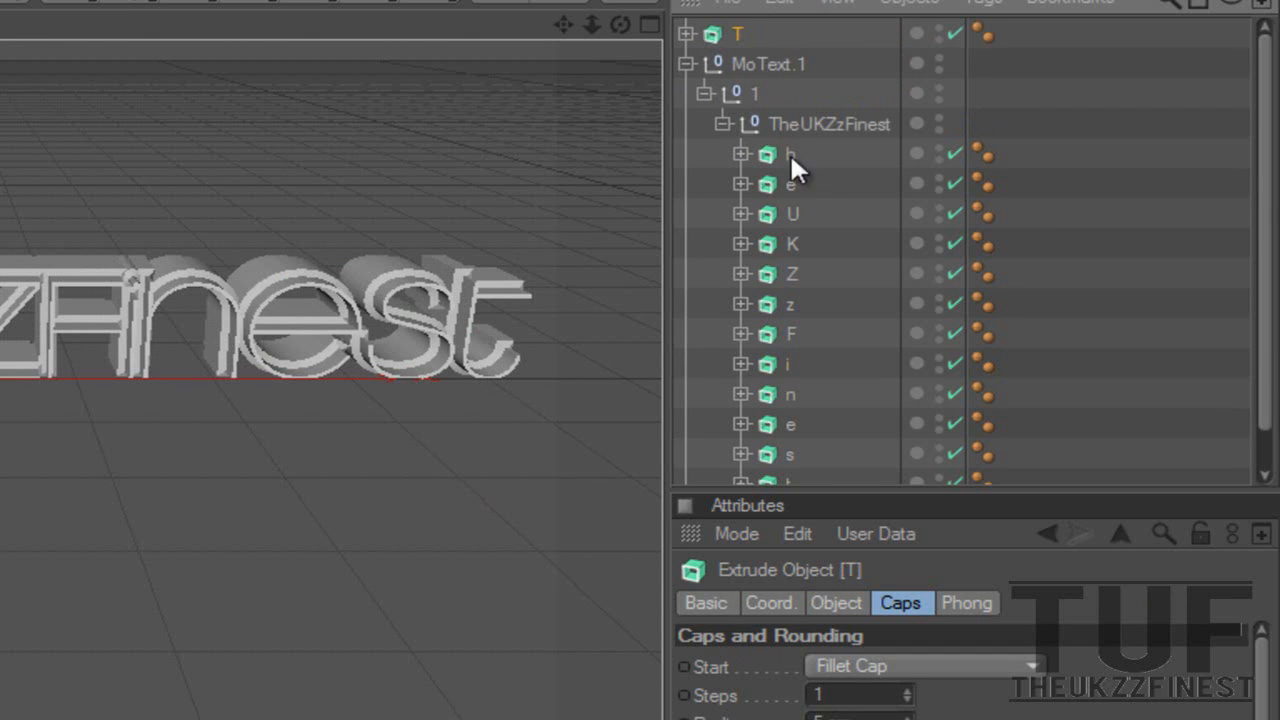
pyautogui.moveTo(790, 155); pyautogui.dragTo(750, 47)
pyautogui.moveTo(791, 182); pyautogui.dragTo(770, 84)
pyautogui.moveTo(793, 214); pyautogui.dragTo(776, 110)
pyautogui.moveTo(790, 250); pyautogui.dragTo(774, 154)
pyautogui.moveTo(791, 275); pyautogui.dragTo(788, 190)
pyautogui.moveTo(790, 304); pyautogui.dragTo(786, 252)
pyautogui.moveTo(790, 334); pyautogui.dragTo(782, 268)
pyautogui.moveTo(788, 361); pyautogui.dragTo(780, 298)
pyautogui.moveTo(790, 391); pyautogui.dragTo(766, 332)
pyautogui.moveTo(790, 424); pyautogui.dragTo(776, 358)
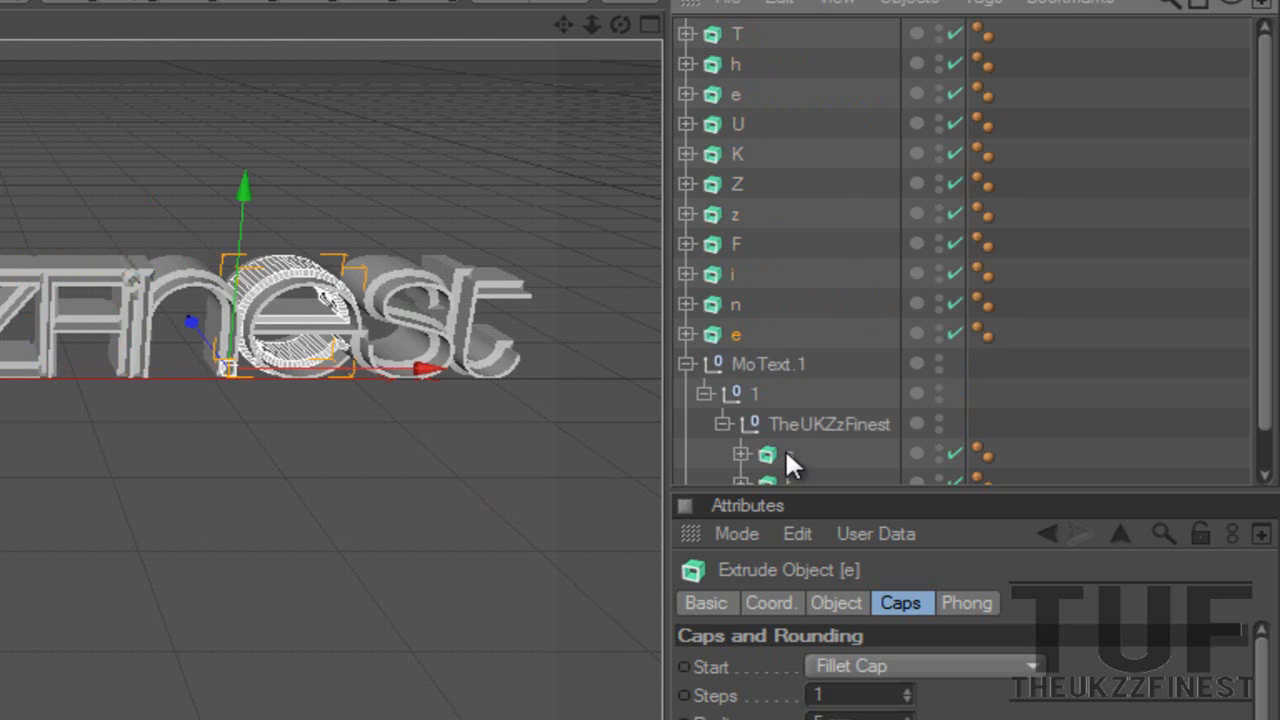
pyautogui.moveTo(788, 454); pyautogui.dragTo(780, 352)
pyautogui.moveTo(1262, 283); pyautogui.dragTo(1262, 318)
pyautogui.moveTo(788, 440); pyautogui.dragTo(786, 335)
pyautogui.click(756, 382)
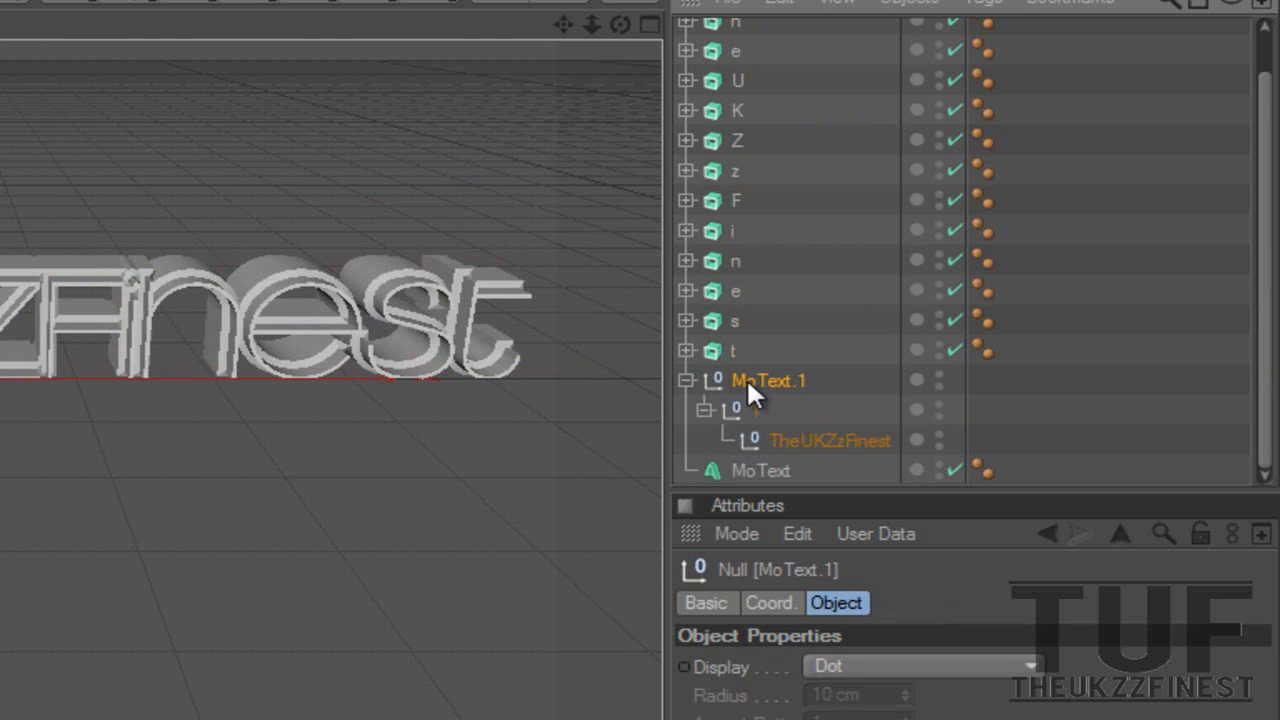
pyautogui.press('Delete')
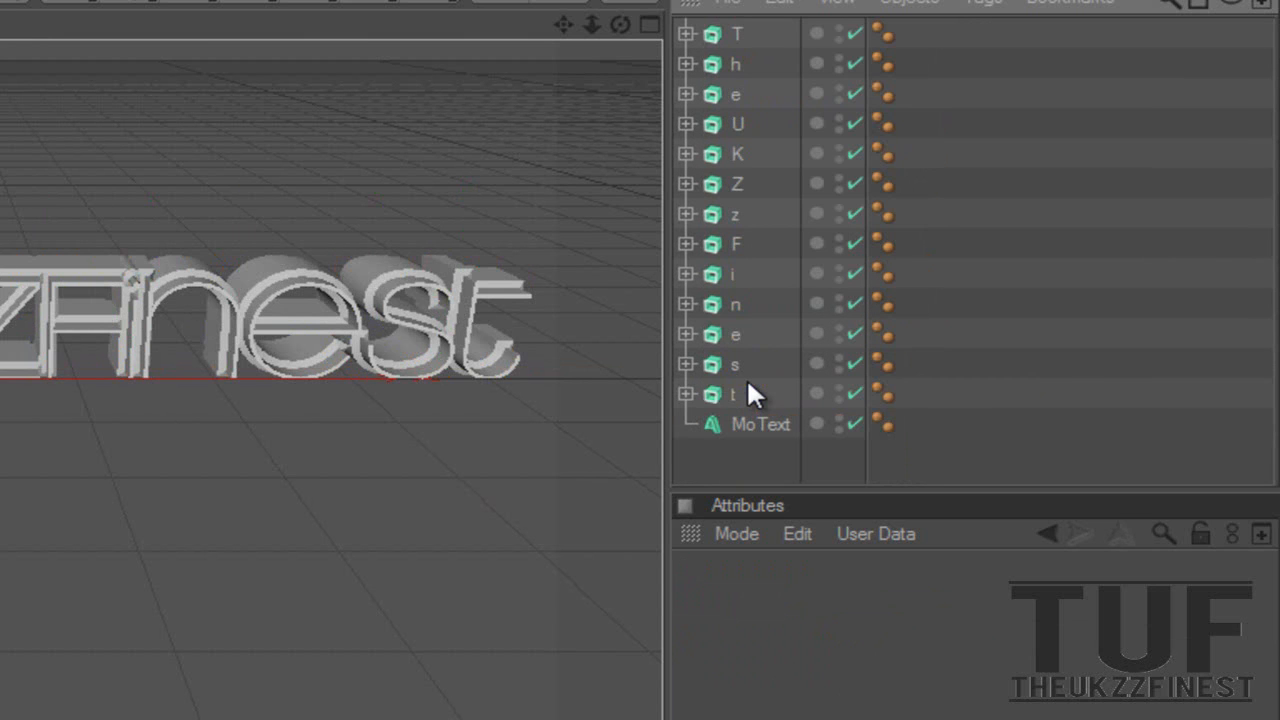
# - Make the original MoText object editable and expand its hierarchy to the TheUKZzFinest group
pyautogui.click(750, 430)
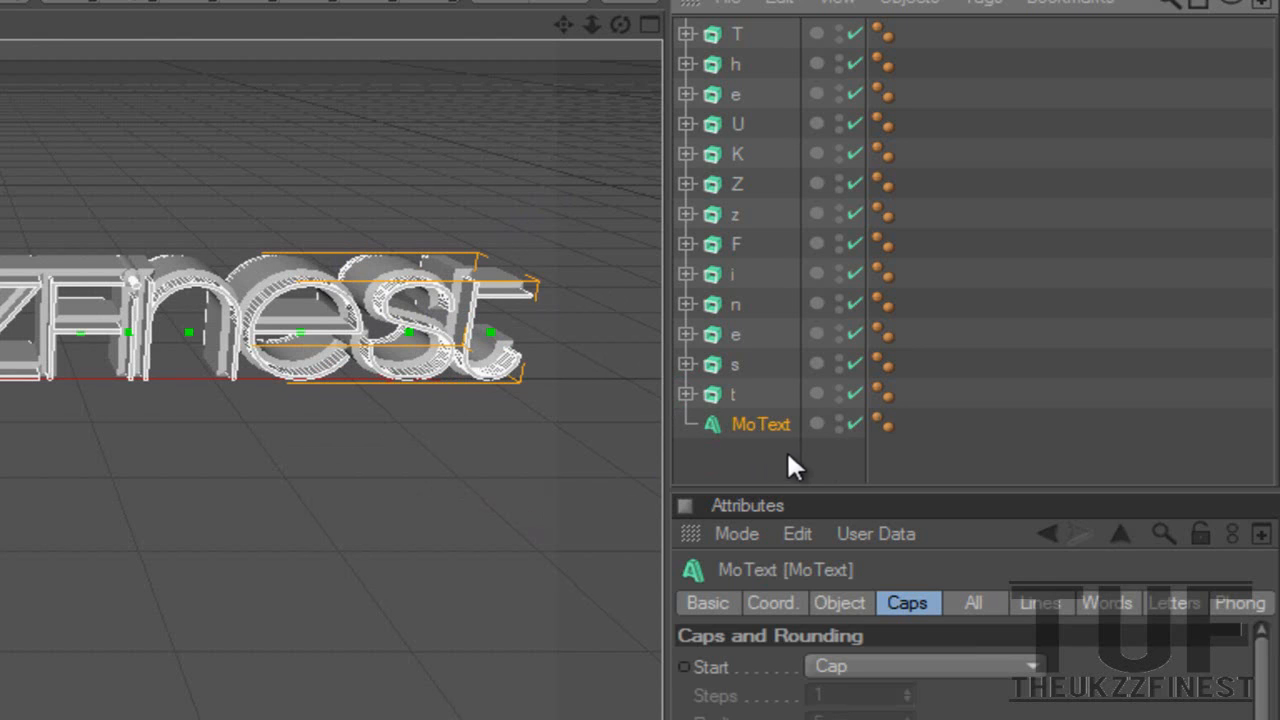
pyautogui.press('c')
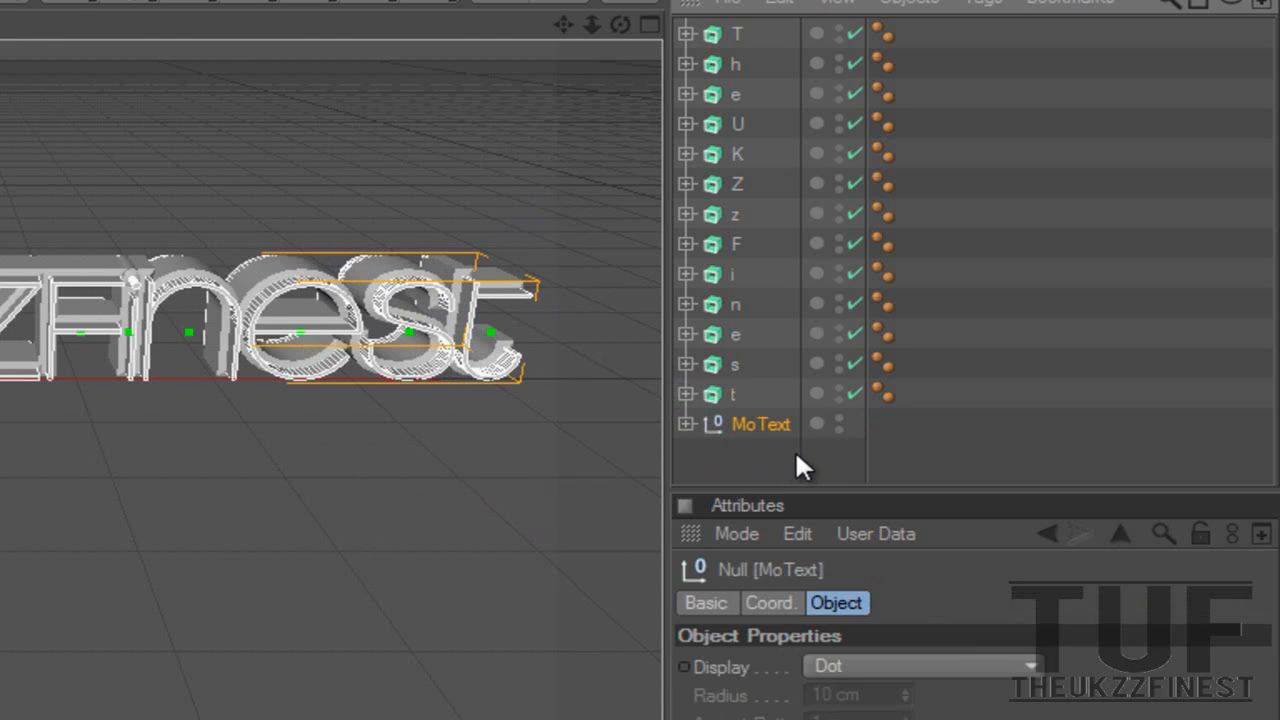
pyautogui.click(700, 440)
pyautogui.click(684, 424)
pyautogui.click(704, 453)
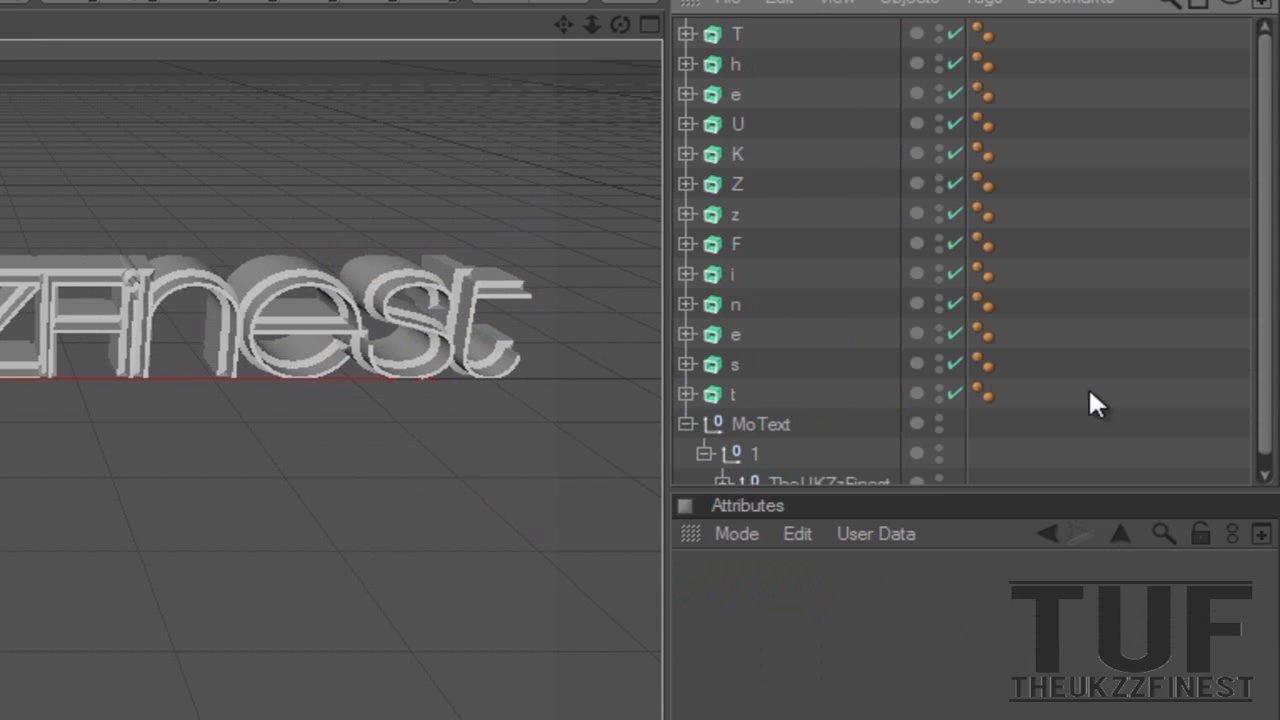
# - Append "c" to the names of all thirteen top-level letter objects, from Tc, hc and ec through sc and tc
pyautogui.click(736, 34)
pyautogui.doubleClick(736, 34)
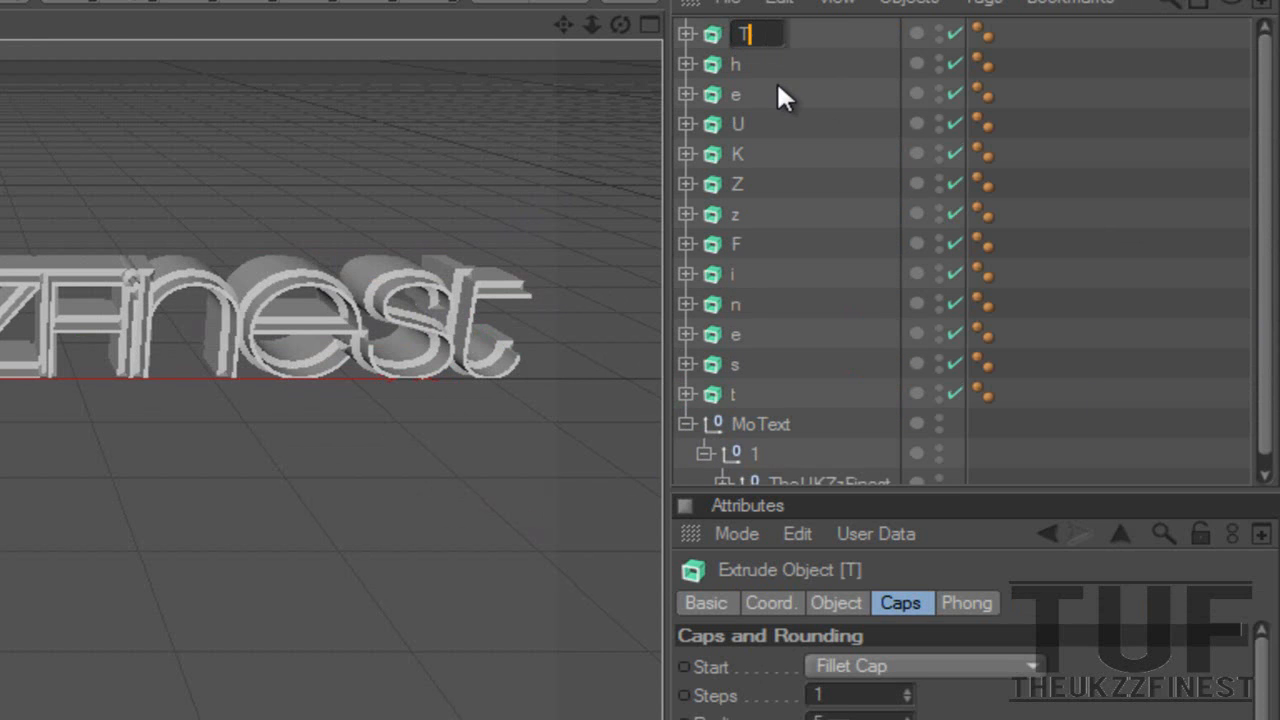
pyautogui.write('c')
pyautogui.press('Return')
pyautogui.doubleClick(736, 62)
pyautogui.write('c')
pyautogui.press('Return')
pyautogui.doubleClick(734, 94)
pyautogui.write('c')
pyautogui.press('Return')
pyautogui.doubleClick(738, 124)
pyautogui.write('c')
pyautogui.press('Return')
pyautogui.doubleClick(740, 154)
pyautogui.write('c')
pyautogui.doubleClick(738, 184)
pyautogui.write('c')
pyautogui.doubleClick(736, 214)
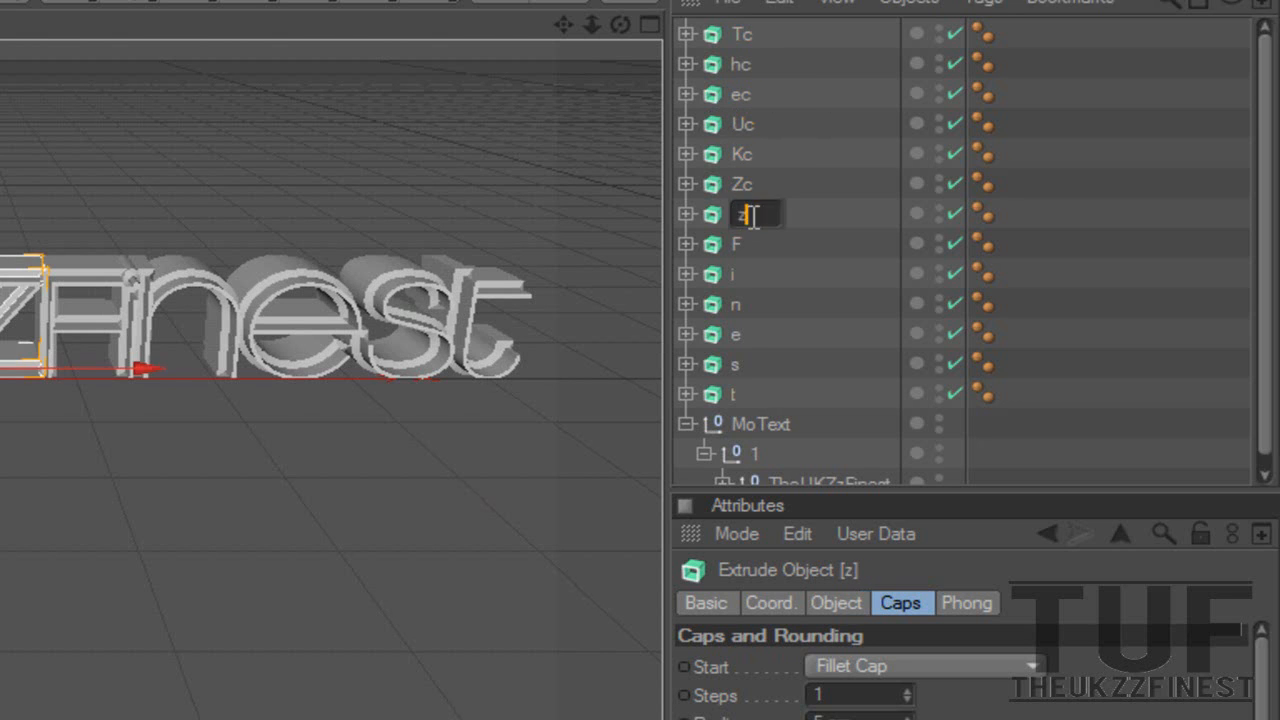
pyautogui.write('c')
pyautogui.press('Return')
pyautogui.doubleClick(736, 242)
pyautogui.write('c')
pyautogui.press('Return')
pyautogui.doubleClick(735, 272)
pyautogui.write('c')
pyautogui.press('Return')
pyautogui.doubleClick(735, 301)
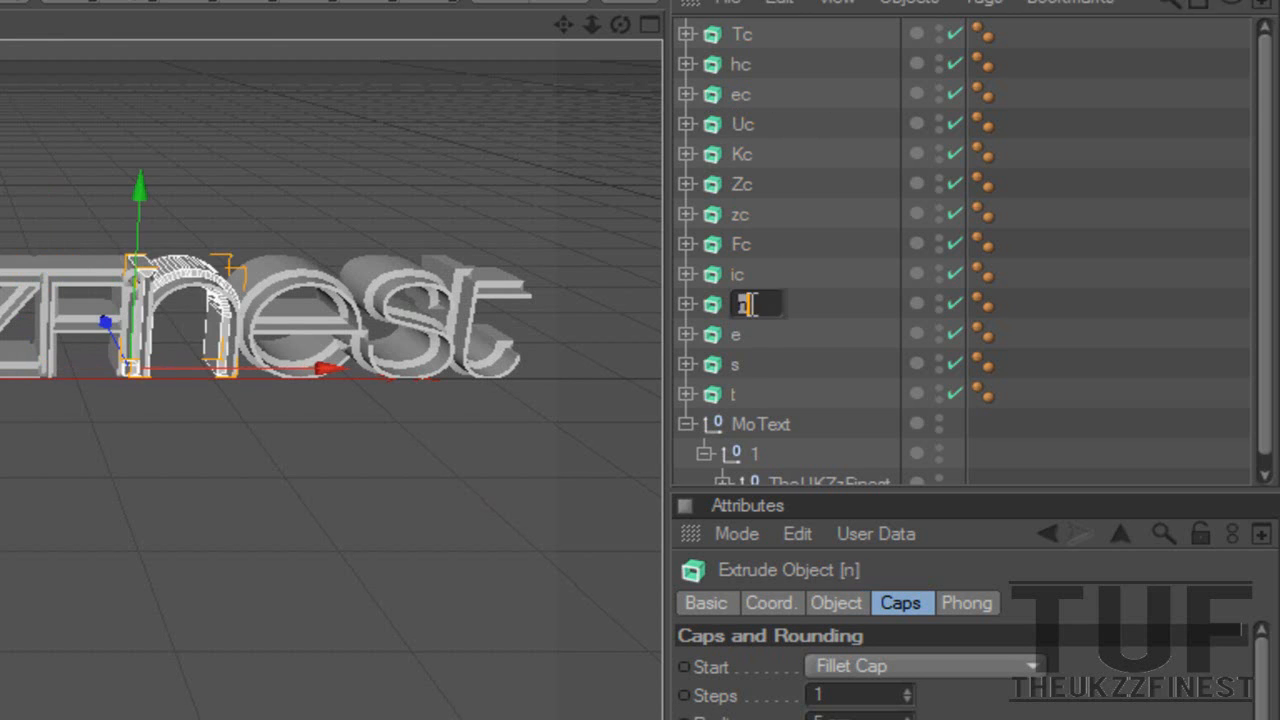
pyautogui.write('c')
pyautogui.press('Return')
pyautogui.doubleClick(735, 335)
pyautogui.write('c')
pyautogui.press('Return')
pyautogui.doubleClick(736, 364)
pyautogui.write('c')
pyautogui.press('Return')
pyautogui.doubleClick(735, 393)
pyautogui.write('c')
pyautogui.press('Return')
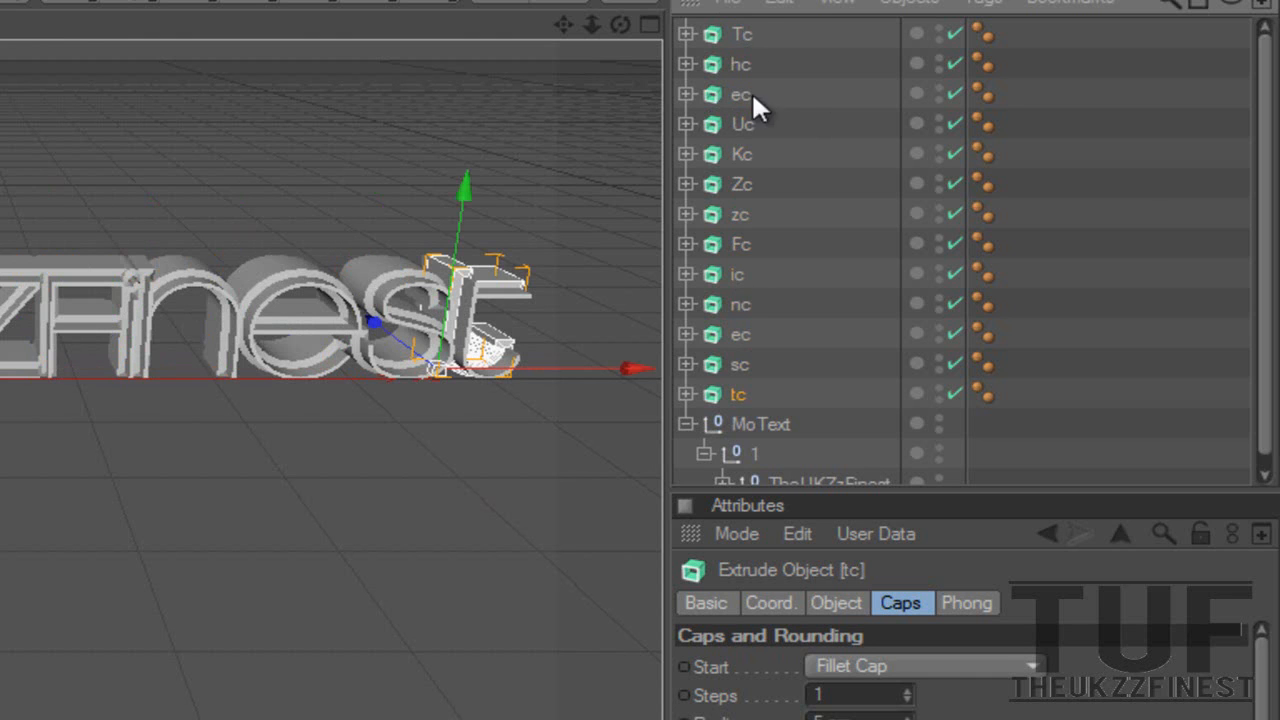
# - Expand the TheUKZzFinest group and move its T, h and first e to the top level, directly beneath Tc, hc and ec
pyautogui.moveTo(1264, 182); pyautogui.dragTo(1269, 335)
pyautogui.click(722, 470)
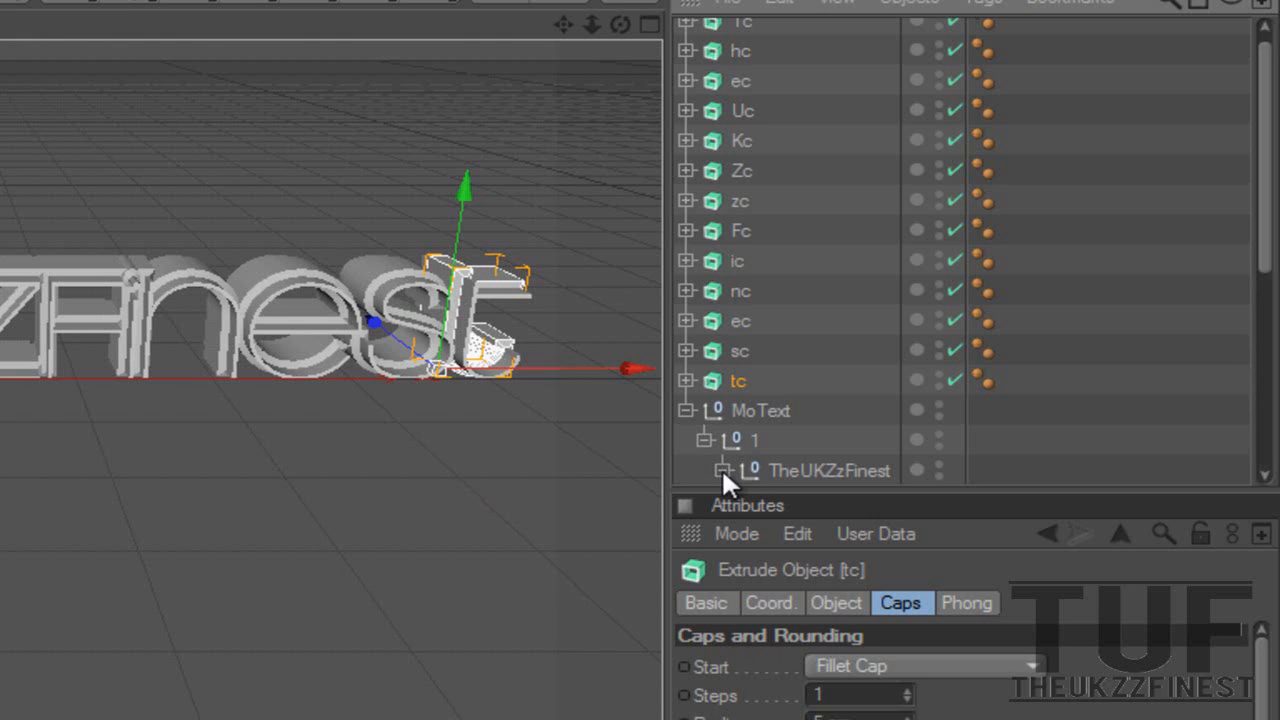
pyautogui.moveTo(1260, 243)
pyautogui.mouseDown()
pyautogui.moveTo(1260, 286)
pyautogui.moveTo(1266, 257)
pyautogui.mouseUp()
pyautogui.moveTo(796, 476); pyautogui.dragTo(752, 52)
pyautogui.moveTo(1266, 149); pyautogui.dragTo(1266, 207)
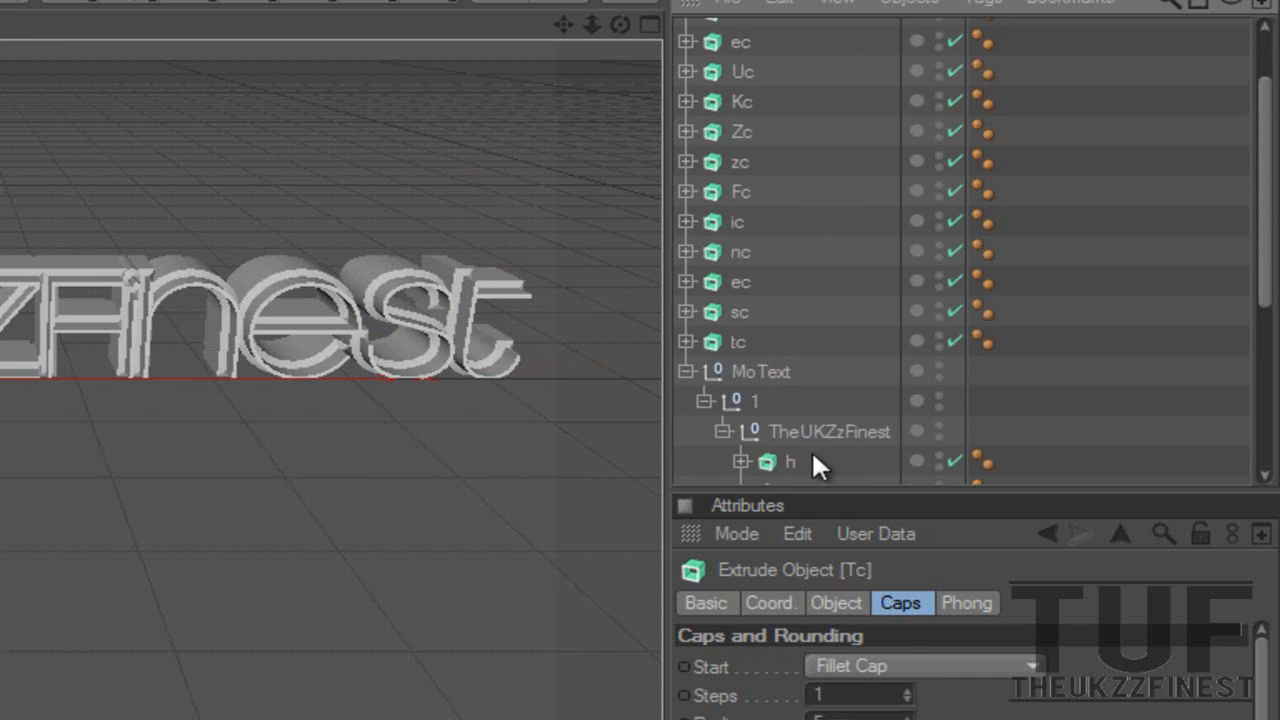
pyautogui.moveTo(790, 457); pyautogui.dragTo(750, 100)
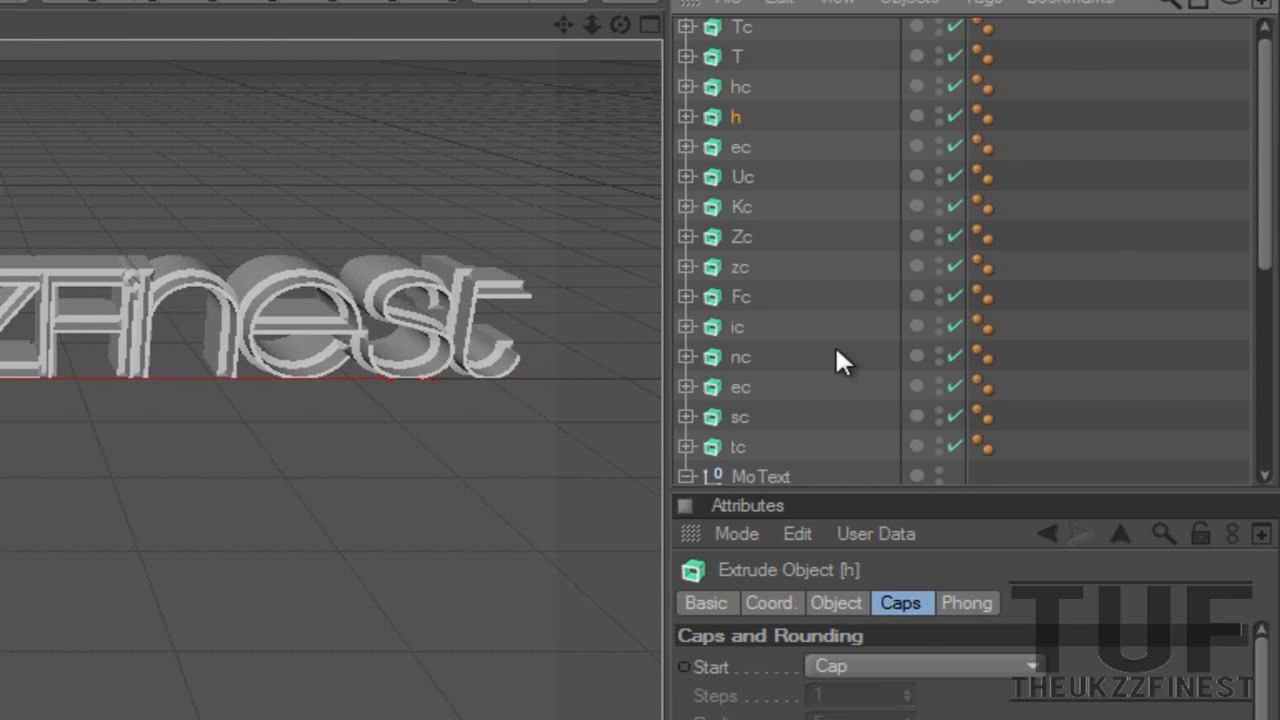
pyautogui.moveTo(1264, 176); pyautogui.dragTo(1258, 310)
pyautogui.moveTo(849, 363); pyautogui.dragTo(757, 168)
# - Move the remaining ten letters, U through t, to the top level beside their "c" counterparts, and delete the emptied MoText null
pyautogui.moveTo(1264, 153); pyautogui.dragTo(1263, 241)
pyautogui.moveTo(792, 428); pyautogui.dragTo(756, 56)
pyautogui.moveTo(793, 455); pyautogui.dragTo(762, 113)
pyautogui.moveTo(820, 475); pyautogui.dragTo(750, 153)
pyautogui.moveTo(1265, 214); pyautogui.dragTo(1265, 290)
pyautogui.moveTo(781, 359); pyautogui.dragTo(761, 66)
pyautogui.moveTo(760, 137)
pyautogui.mouseDown()
pyautogui.moveTo(780, 137)
pyautogui.moveTo(774, 128)
pyautogui.mouseUp()
pyautogui.moveTo(790, 413); pyautogui.dragTo(790, 188)
pyautogui.moveTo(801, 448); pyautogui.dragTo(795, 248)
pyautogui.moveTo(795, 470); pyautogui.dragTo(798, 280)
pyautogui.scroll(-1, 974, 380)
pyautogui.moveTo(808, 432); pyautogui.dragTo(768, 307)
pyautogui.moveTo(778, 367); pyautogui.dragTo(778, 365)
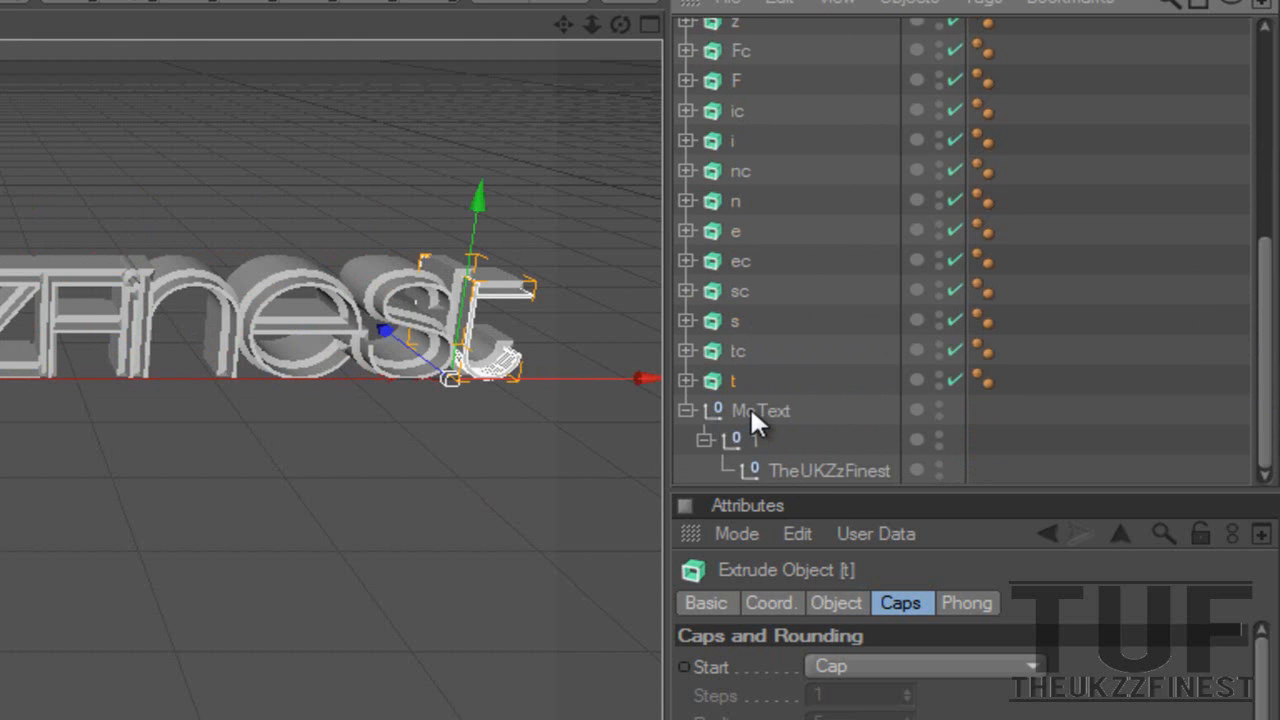
pyautogui.click(765, 406)
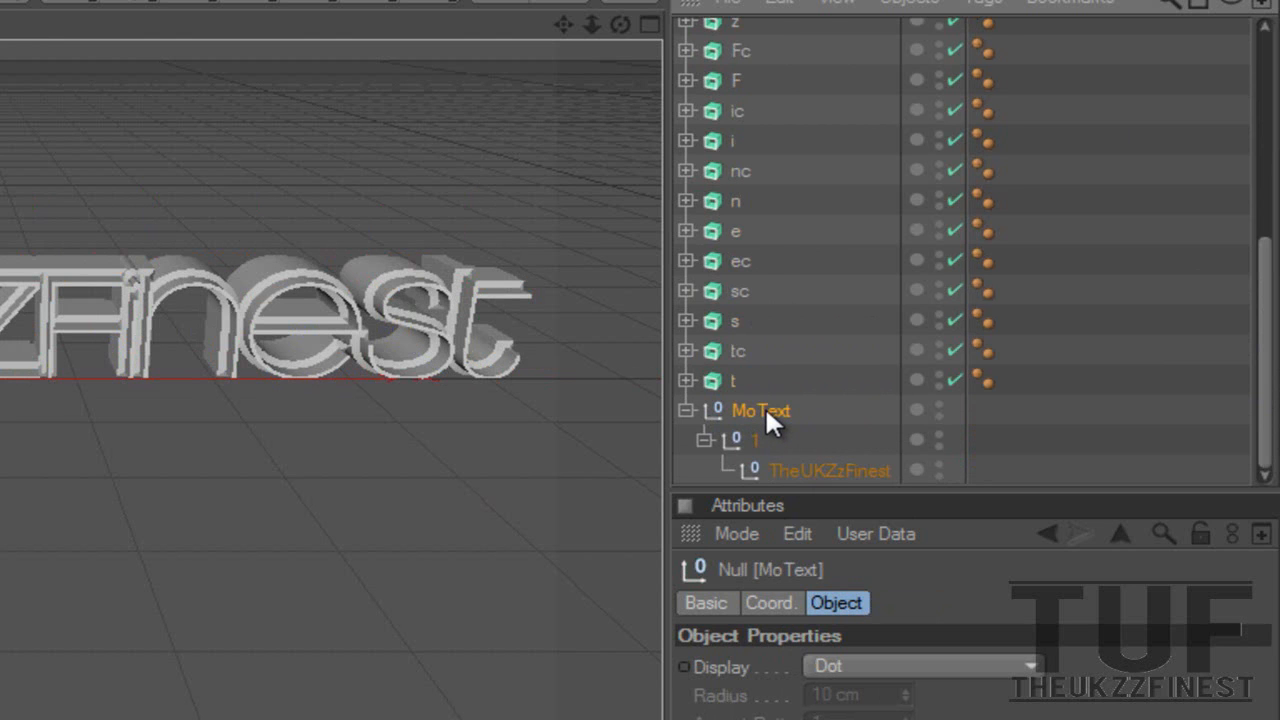
pyautogui.press('Delete')
# - Apply the darker purple Mat material to the letter objects Tc, hc, first ec, Uc, Kc, Zc, zc and Fc
pyautogui.moveTo(1267, 271); pyautogui.dragTo(1270, 70)
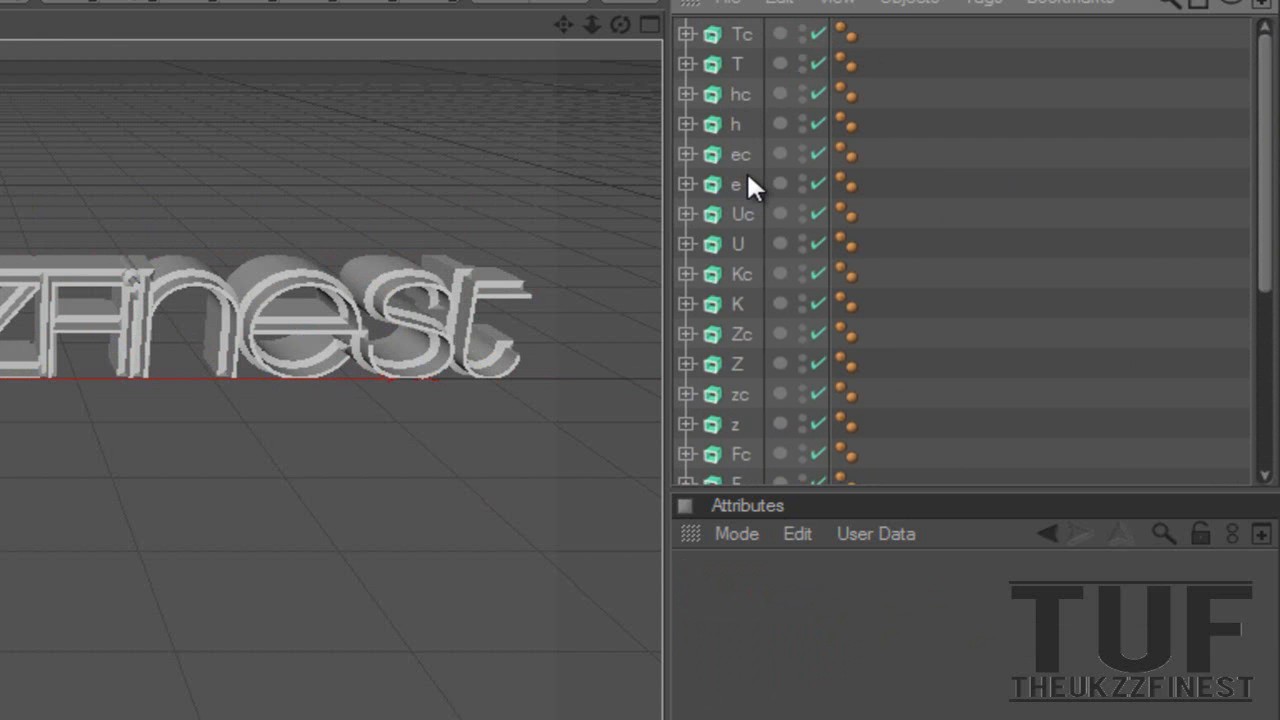
pyautogui.click(740, 34)
pyautogui.click(736, 60)
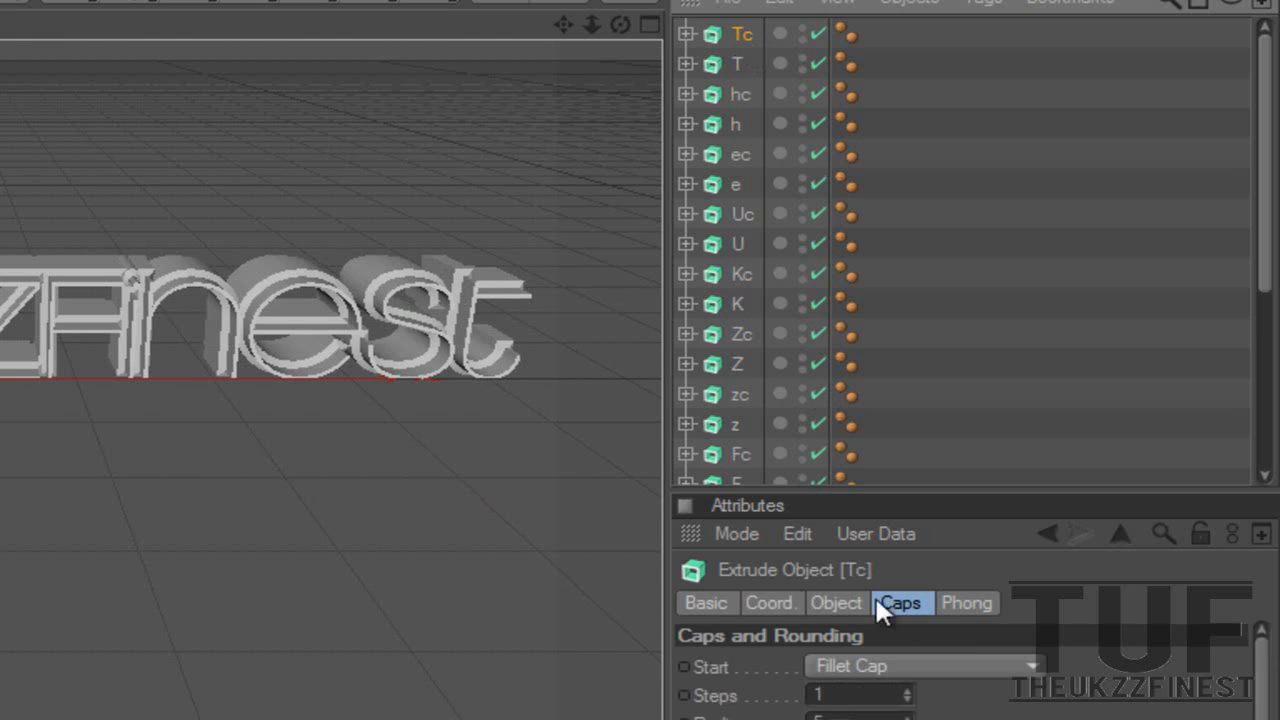
pyautogui.click(888, 667)
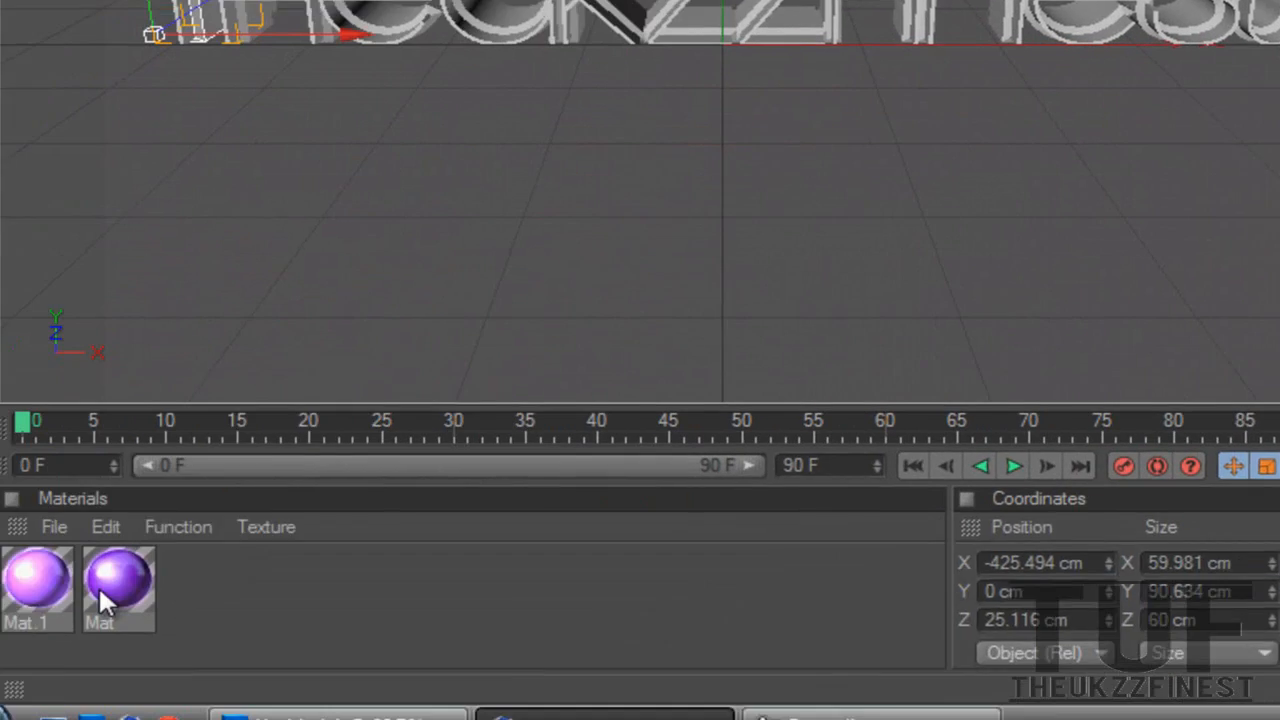
pyautogui.moveTo(167, 561); pyautogui.dragTo(753, 25)
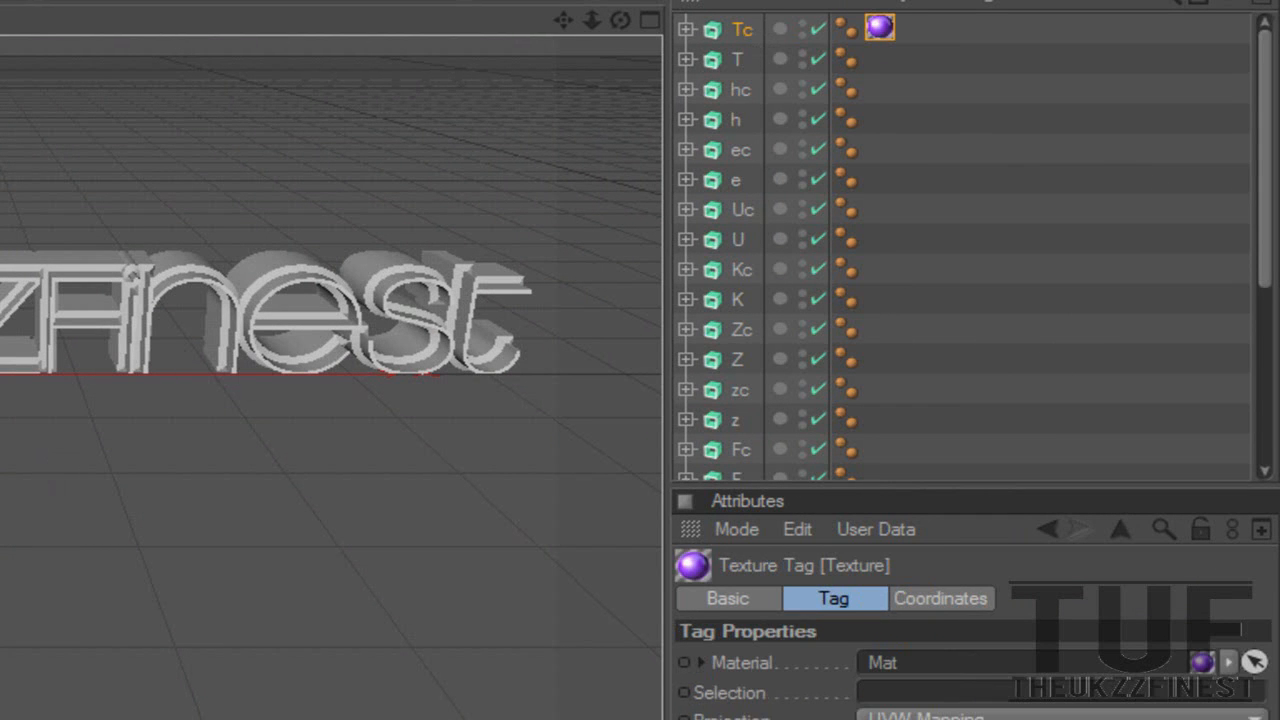
pyautogui.moveTo(170, 350); pyautogui.dragTo(735, 89)
pyautogui.moveTo(115, 428); pyautogui.dragTo(733, 149)
pyautogui.moveTo(115, 428); pyautogui.dragTo(735, 208)
pyautogui.keyDown('ctrl'); pyautogui.moveTo(879, 211); pyautogui.dragTo(746, 263); pyautogui.keyUp('ctrl')
pyautogui.keyDown('ctrl'); pyautogui.moveTo(879, 271); pyautogui.dragTo(746, 333); pyautogui.keyUp('ctrl')
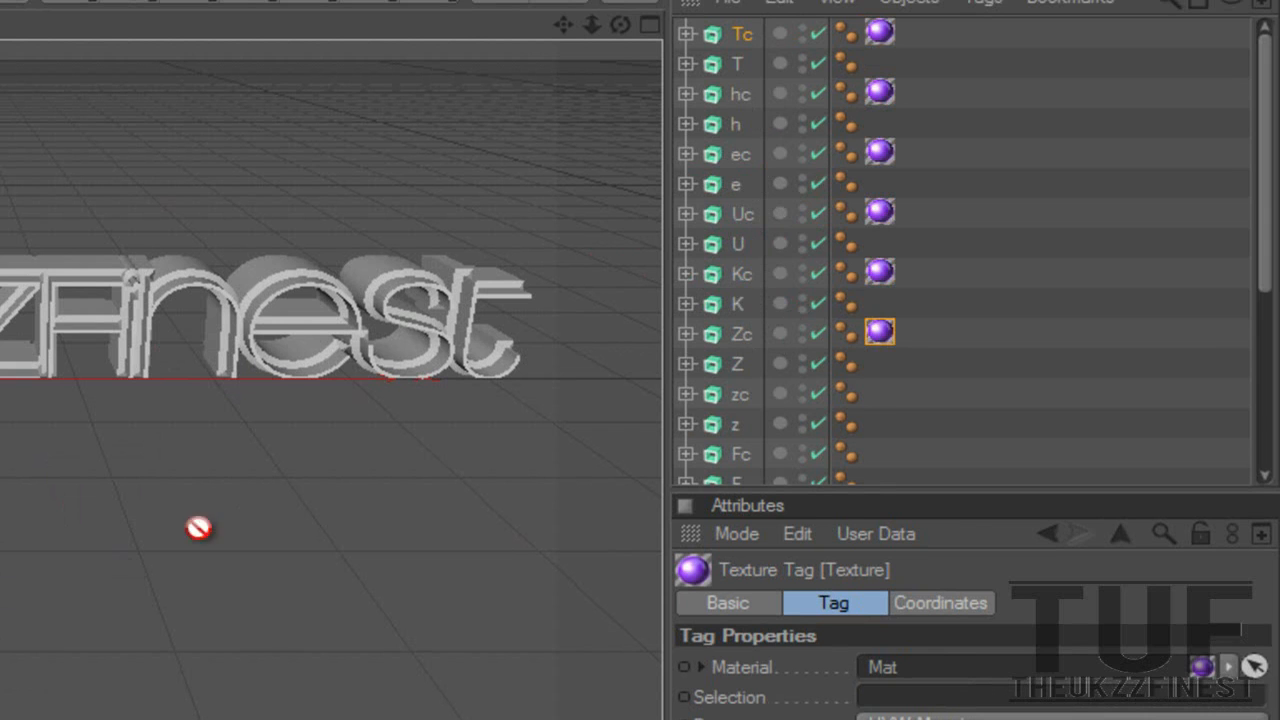
pyautogui.keyDown('ctrl'); pyautogui.moveTo(879, 331); pyautogui.dragTo(740, 393); pyautogui.keyUp('ctrl')
pyautogui.moveTo(548, 642); pyautogui.dragTo(741, 454)
# - Apply the Mat material to ic, nc, the second ec, sc and tc, and move that ec above its matching e
pyautogui.moveTo(1265, 255); pyautogui.dragTo(1268, 434)
pyautogui.moveTo(115, 560); pyautogui.dragTo(740, 200)
pyautogui.moveTo(770, 272); pyautogui.dragTo(748, 262)
pyautogui.moveTo(126, 623); pyautogui.dragTo(748, 351)
pyautogui.keyDown('ctrl'); pyautogui.moveTo(879, 348); pyautogui.dragTo(740, 381); pyautogui.keyUp('ctrl')
pyautogui.keyDown('ctrl'); pyautogui.moveTo(879, 378); pyautogui.dragTo(740, 436); pyautogui.keyUp('ctrl')
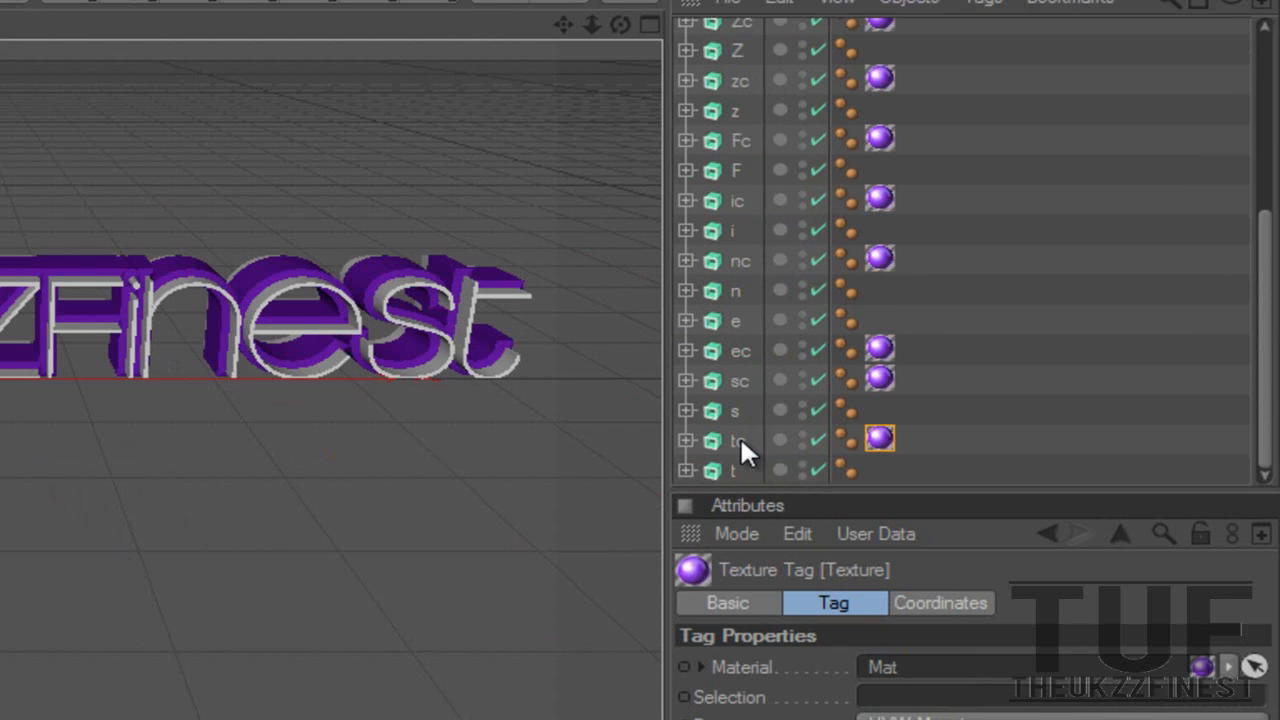
pyautogui.moveTo(750, 356); pyautogui.dragTo(737, 312)
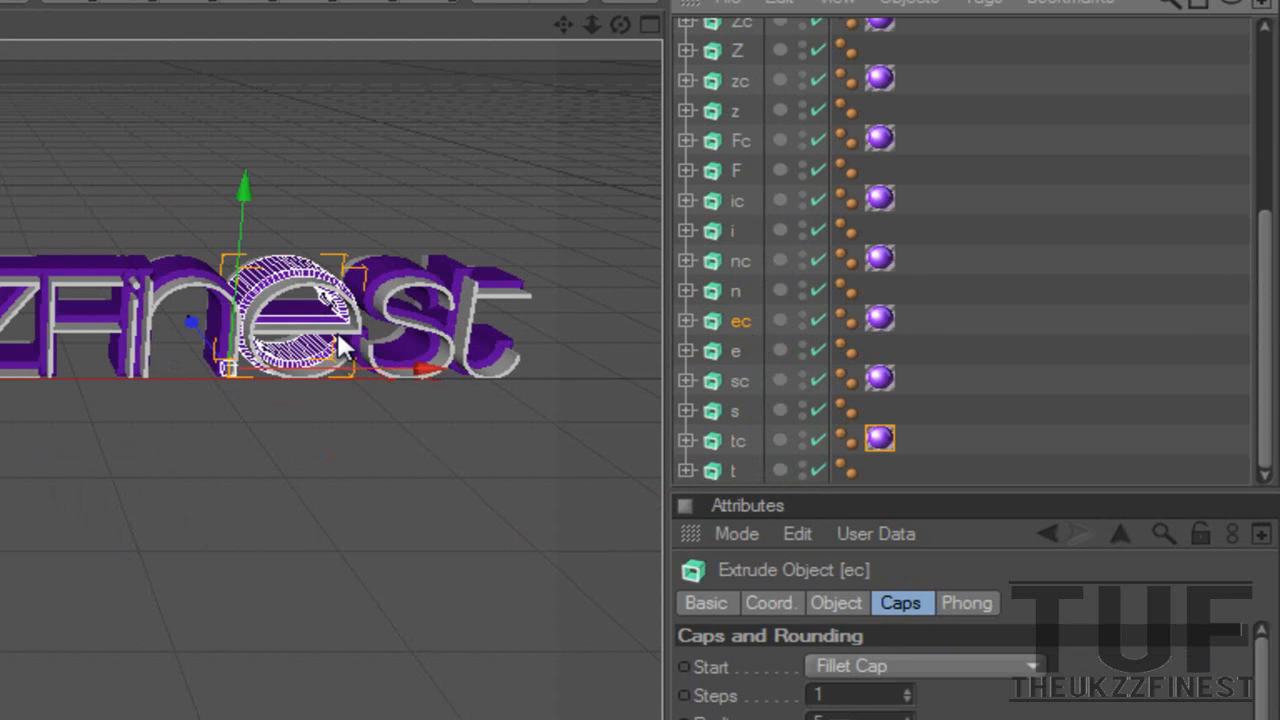
# - Apply the lighter Mat.1 material to all thirteen letter objects without the "c" suffix, from t up to T
pyautogui.click(746, 228)
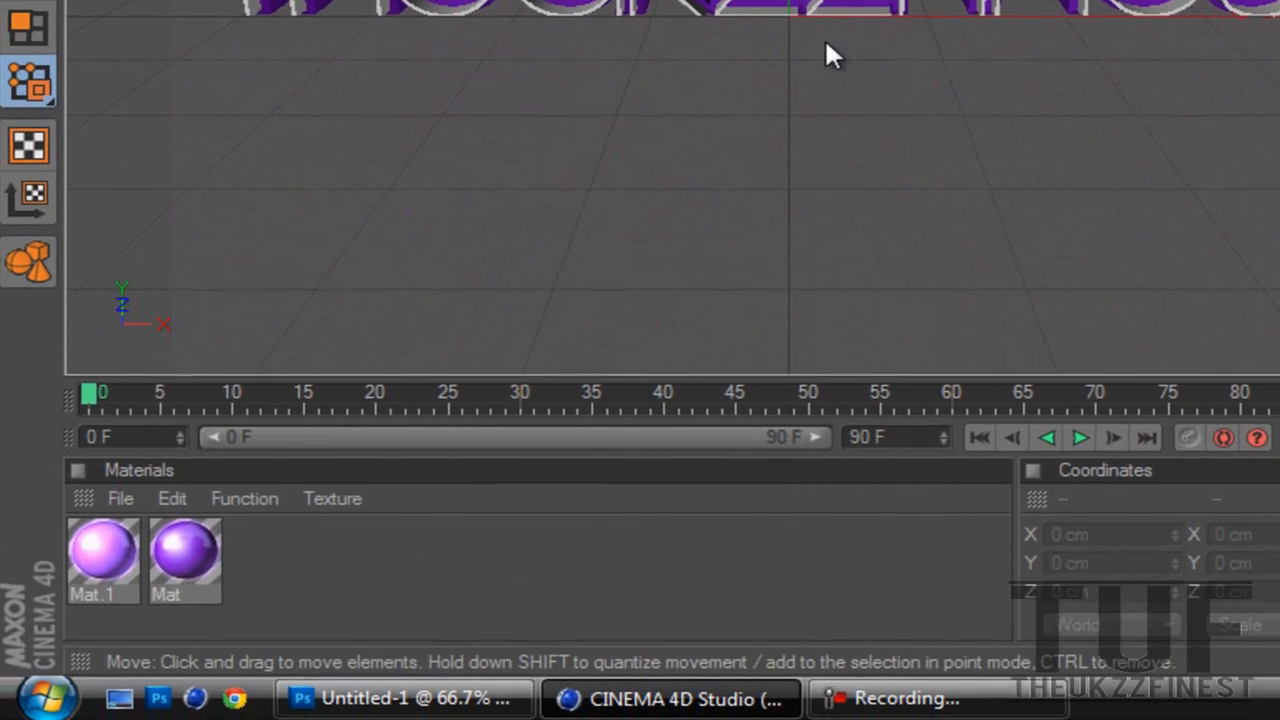
pyautogui.moveTo(110, 534); pyautogui.dragTo(734, 470)
pyautogui.moveTo(0, 710); pyautogui.dragTo(760, 55)
pyautogui.moveTo(1265, 255); pyautogui.dragTo(1270, 78)
pyautogui.moveTo(0, 710); pyautogui.dragTo(740, 244)
pyautogui.moveTo(0, 710); pyautogui.dragTo(740, 184)
pyautogui.moveTo(11, 651); pyautogui.dragTo(740, 124)
pyautogui.moveTo(11, 651); pyautogui.dragTo(740, 64)
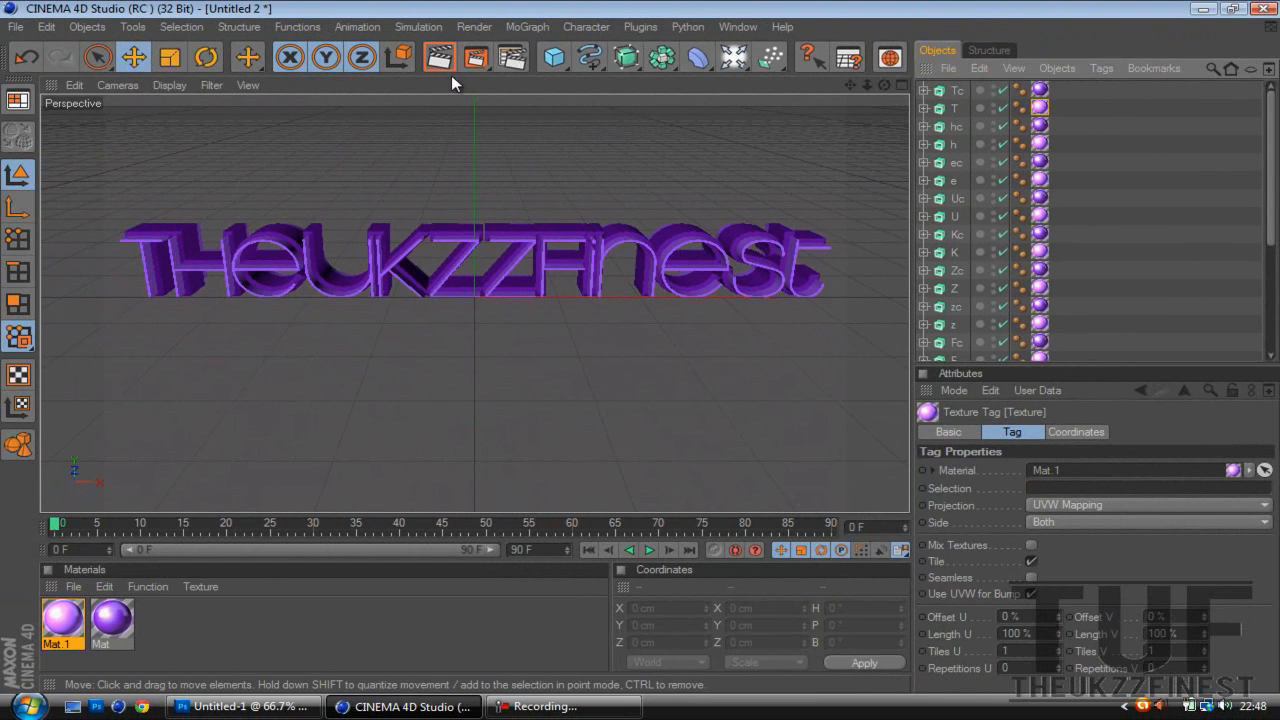
# - Render the perspective view in place to preview the two materials on the text
pyautogui.click(475, 27)
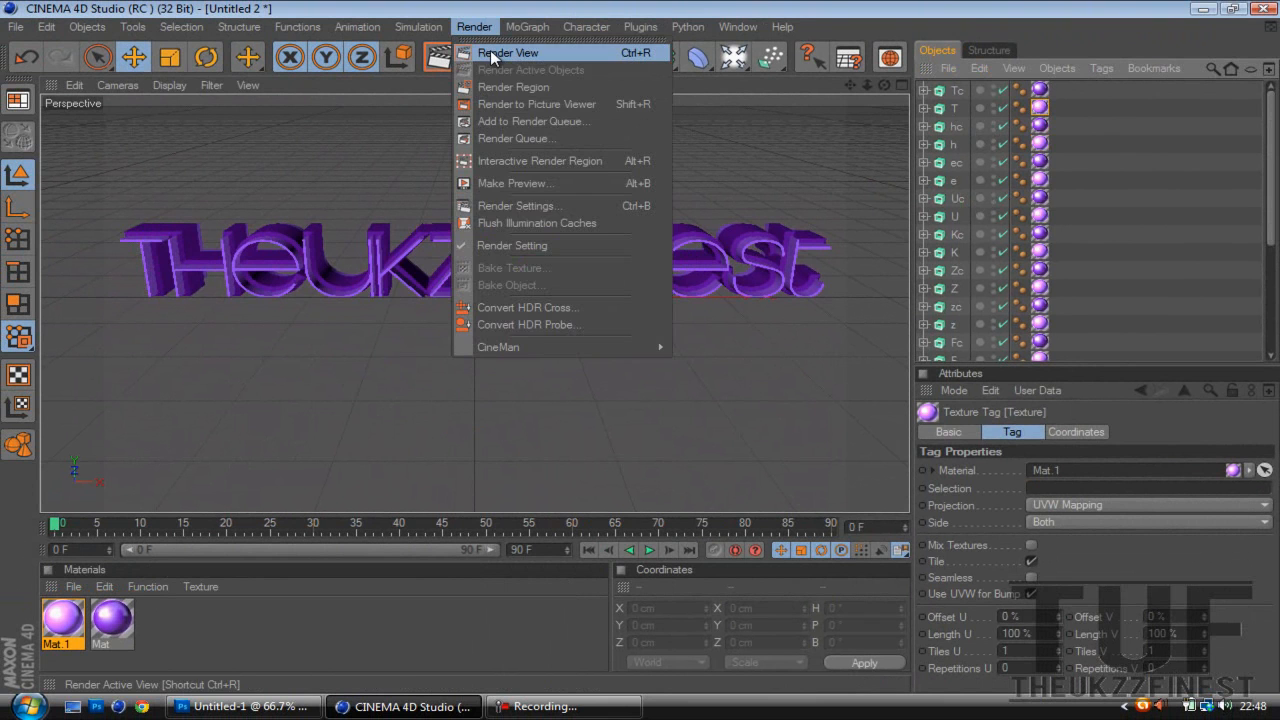
pyautogui.click(491, 55)
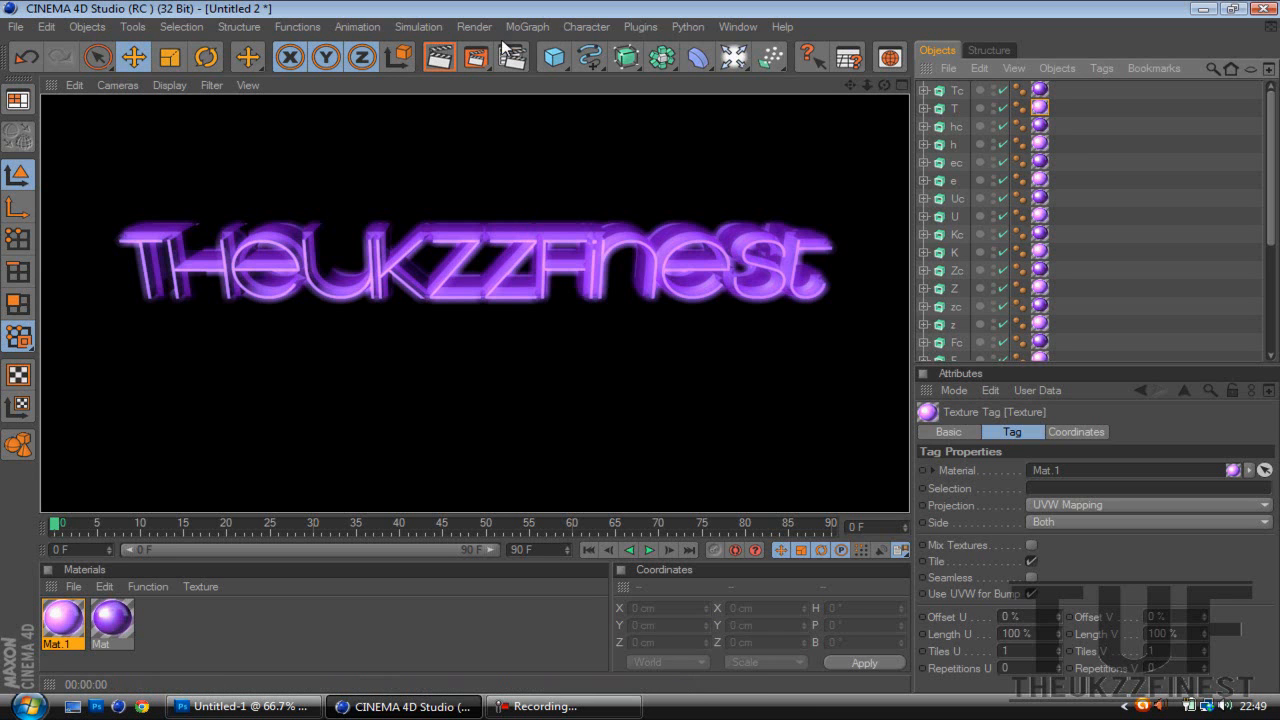
pyautogui.click(523, 254)
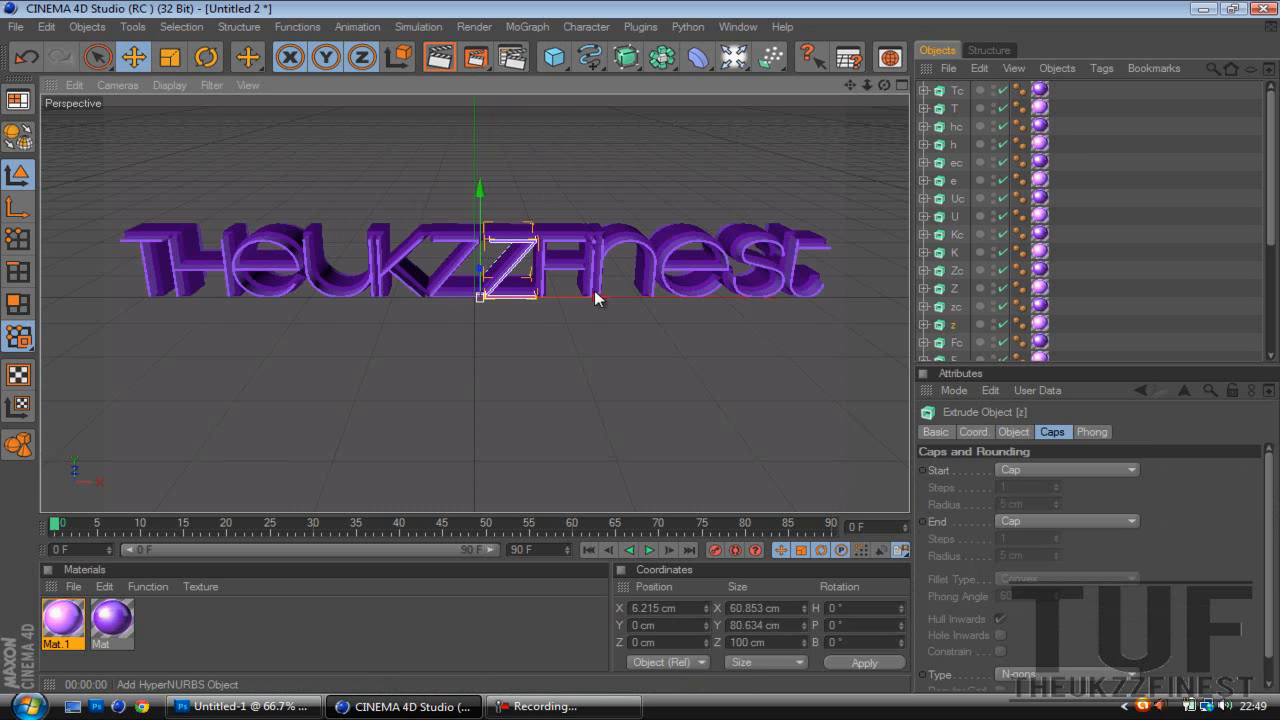
# - Render the text to the Picture Viewer and close the viewer window
pyautogui.click(474, 27)
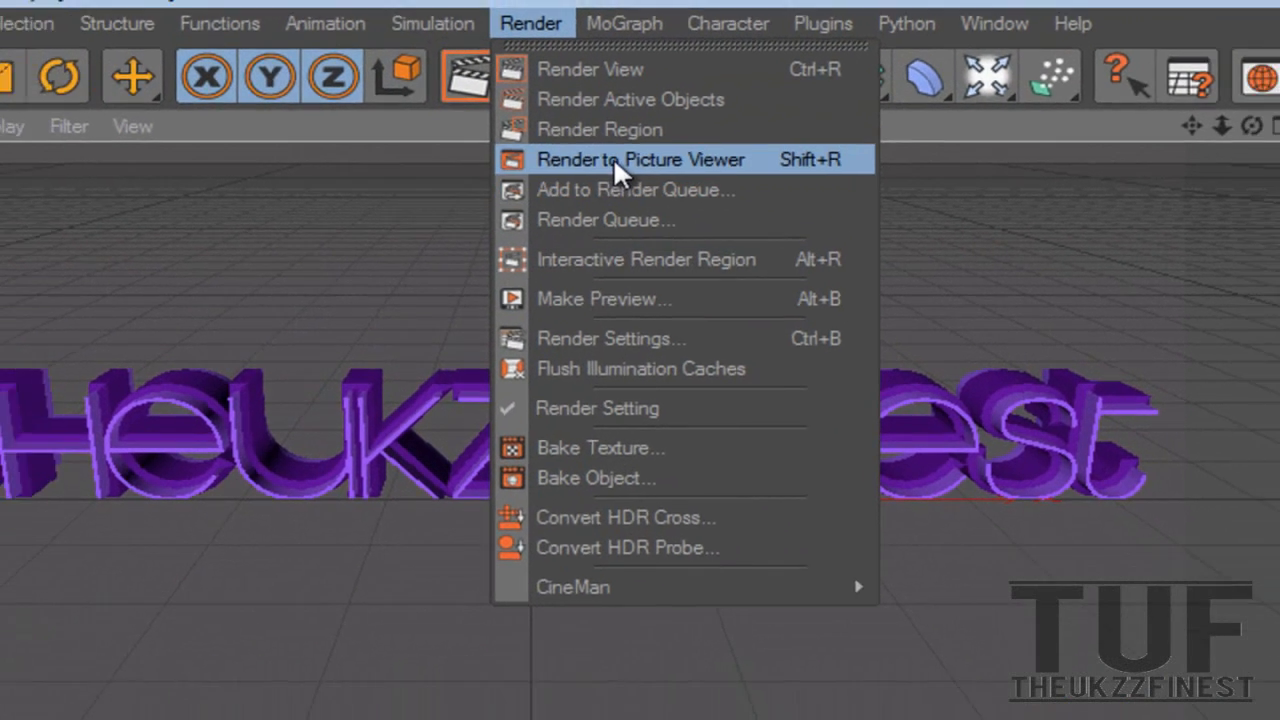
pyautogui.click(601, 165)
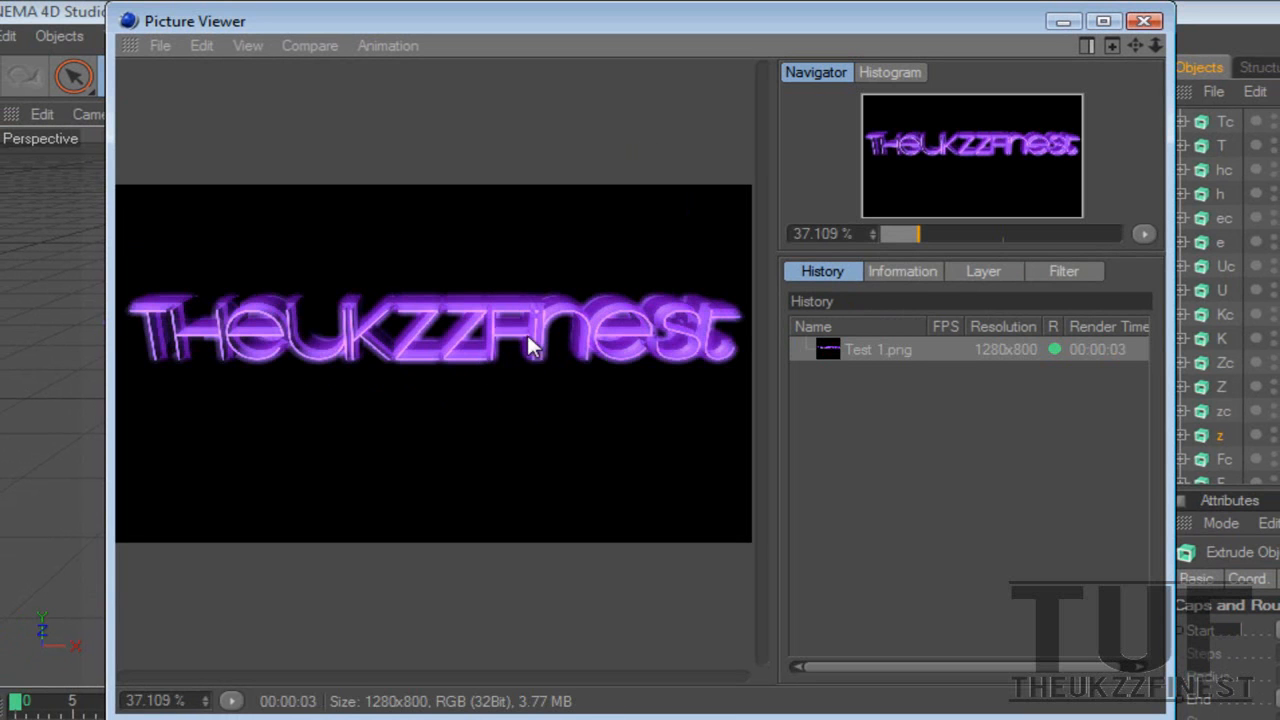
pyautogui.click(1144, 21)
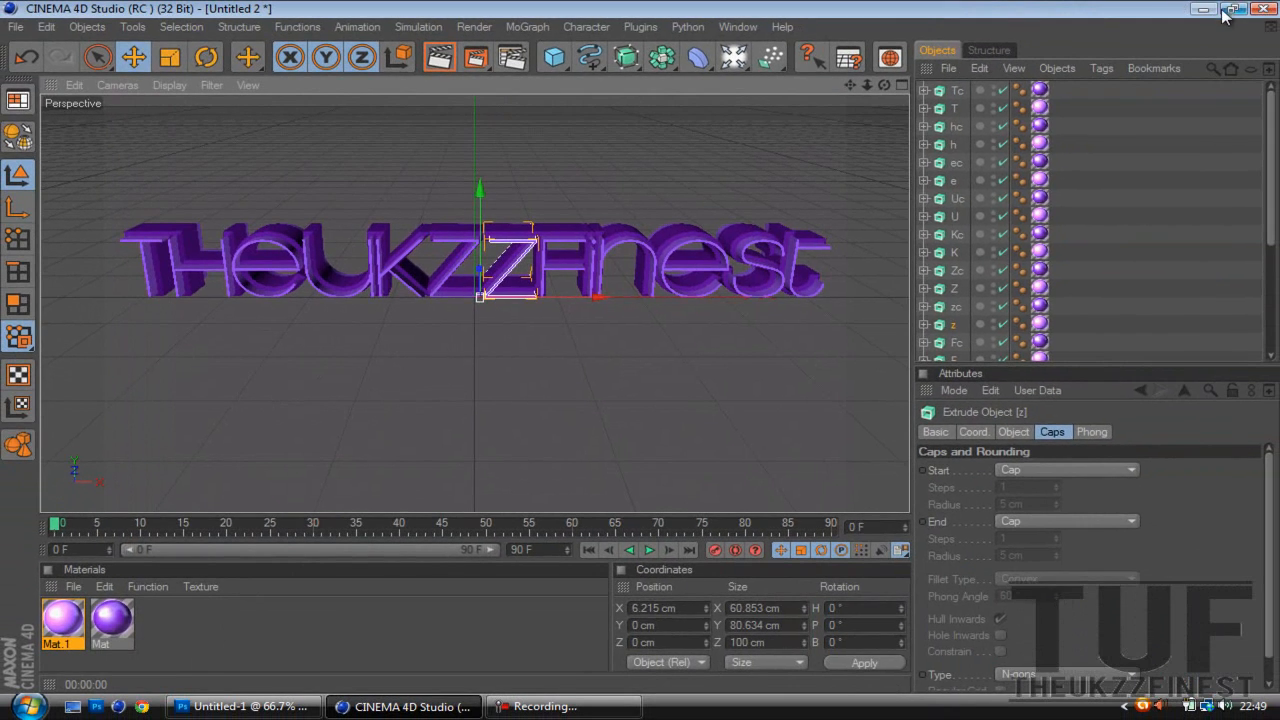
# - Open the rendered Test 1 image from the desktop to check its transparency, and close the image viewer
pyautogui.click(1205, 10)
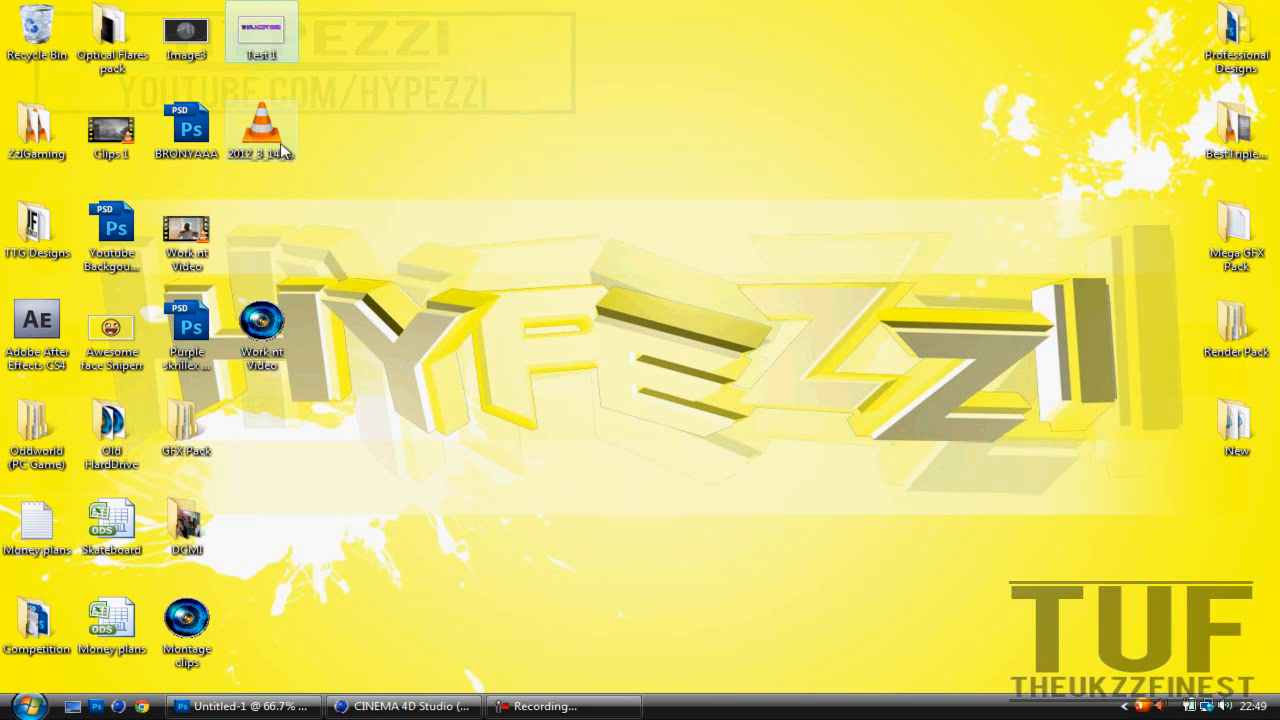
pyautogui.doubleClick(265, 38)
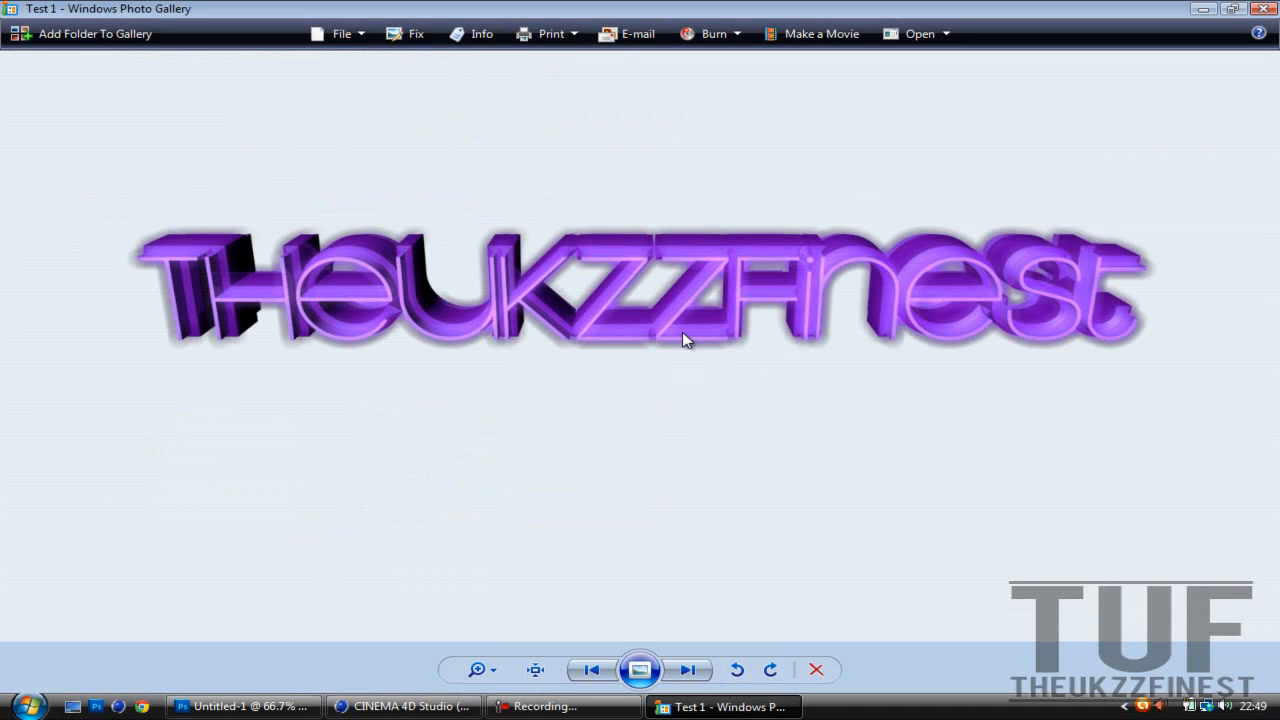
pyautogui.click(1266, 10)
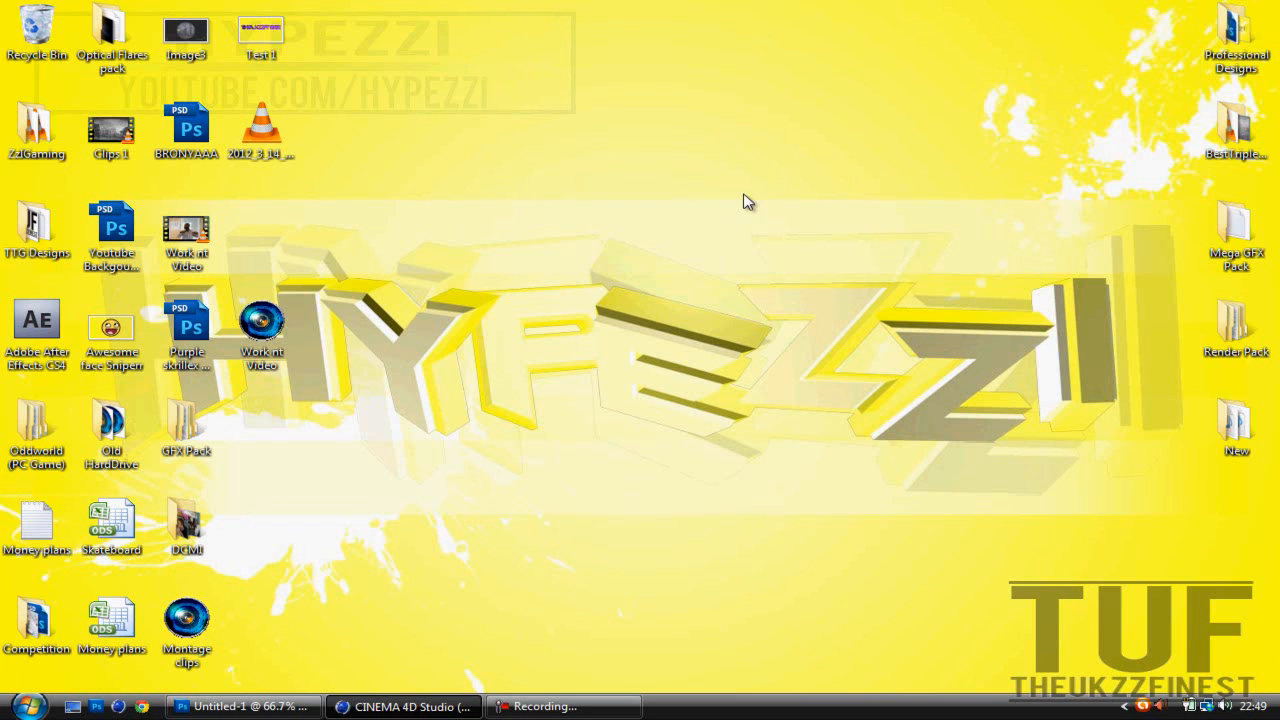
# - Return to Cinema 4D and quit it without saving the Untitled 2 project
pyautogui.click(356, 706)
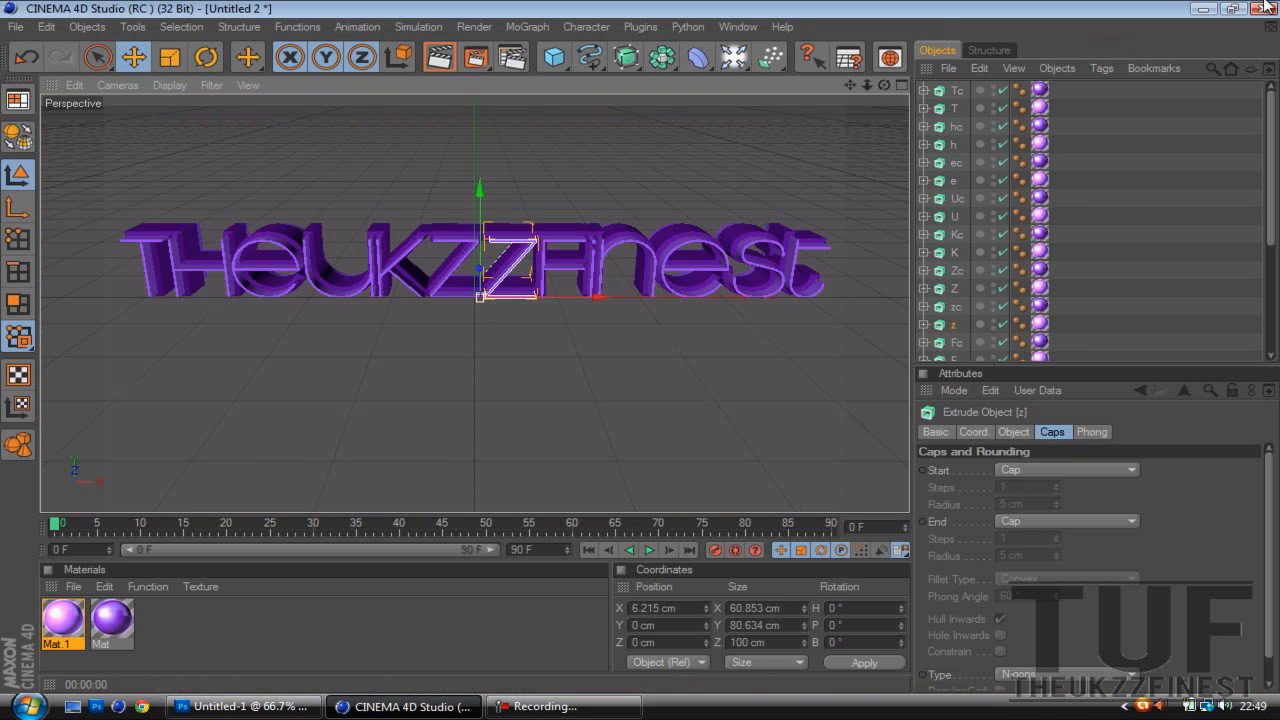
pyautogui.click(1266, 9)
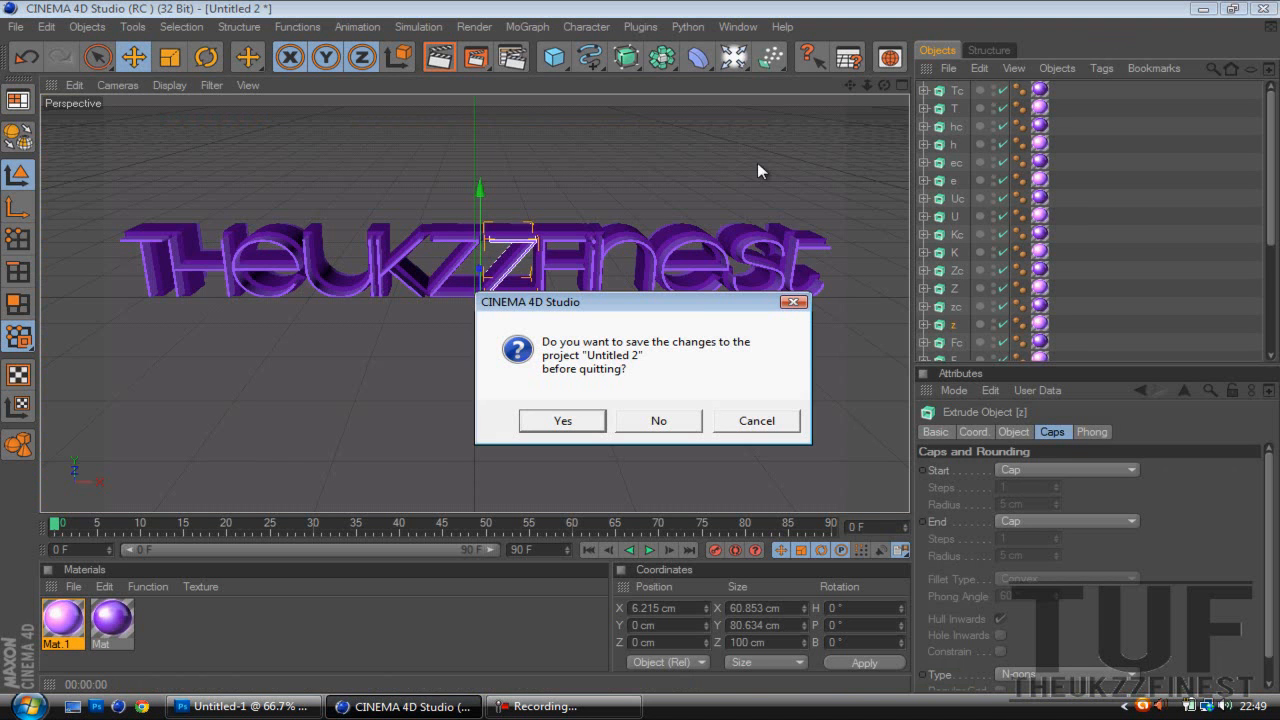
pyautogui.click(650, 424)
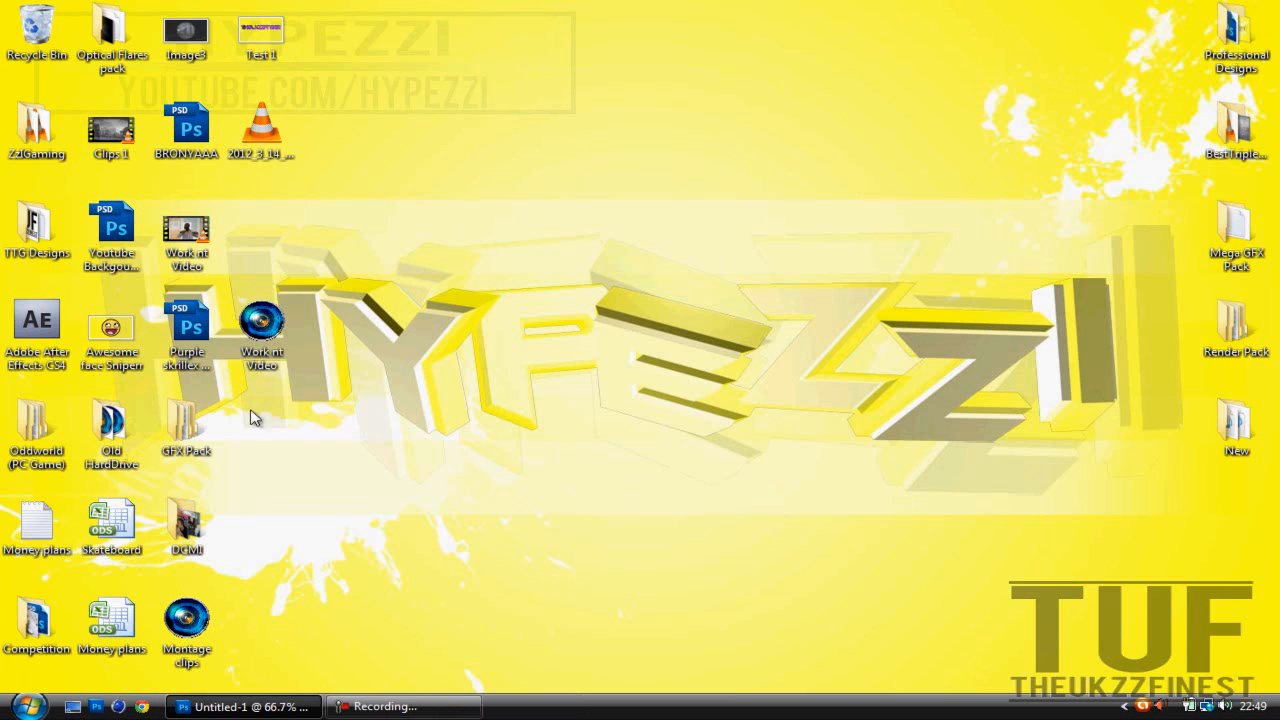
# - Switch to Photoshop and open Test 1.png from the Desktop
pyautogui.click(260, 707)
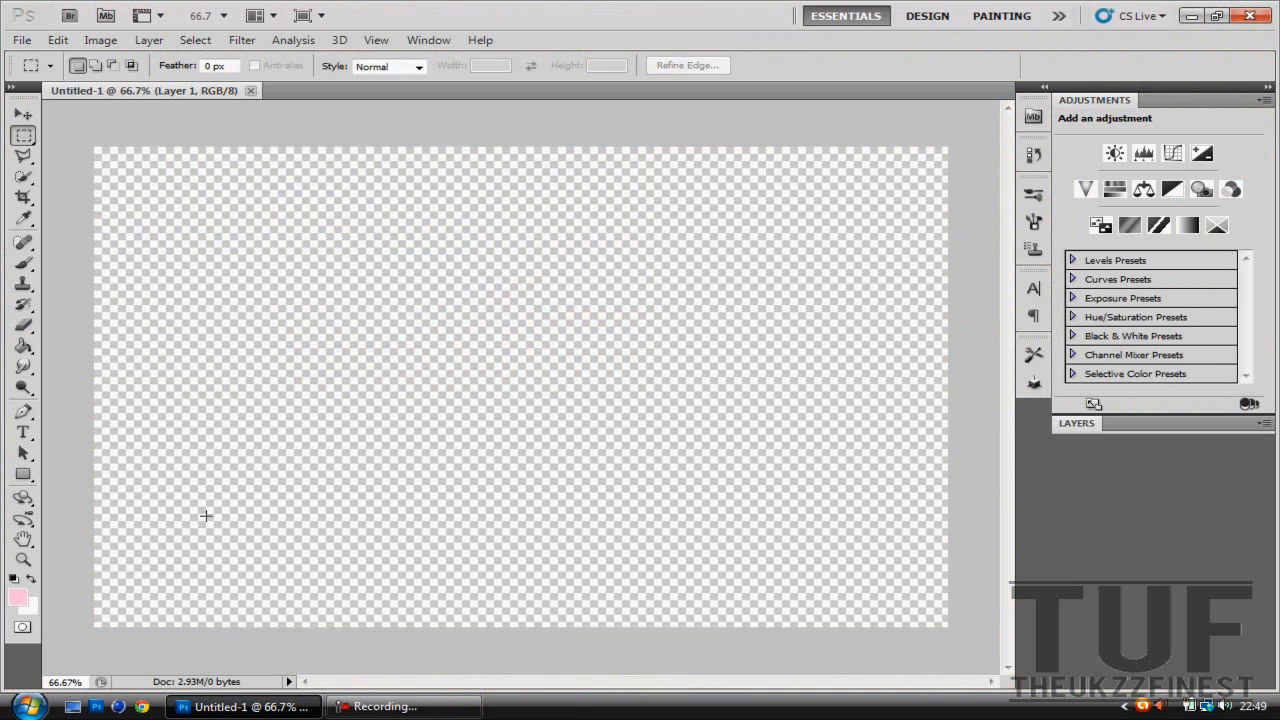
pyautogui.click(21, 40)
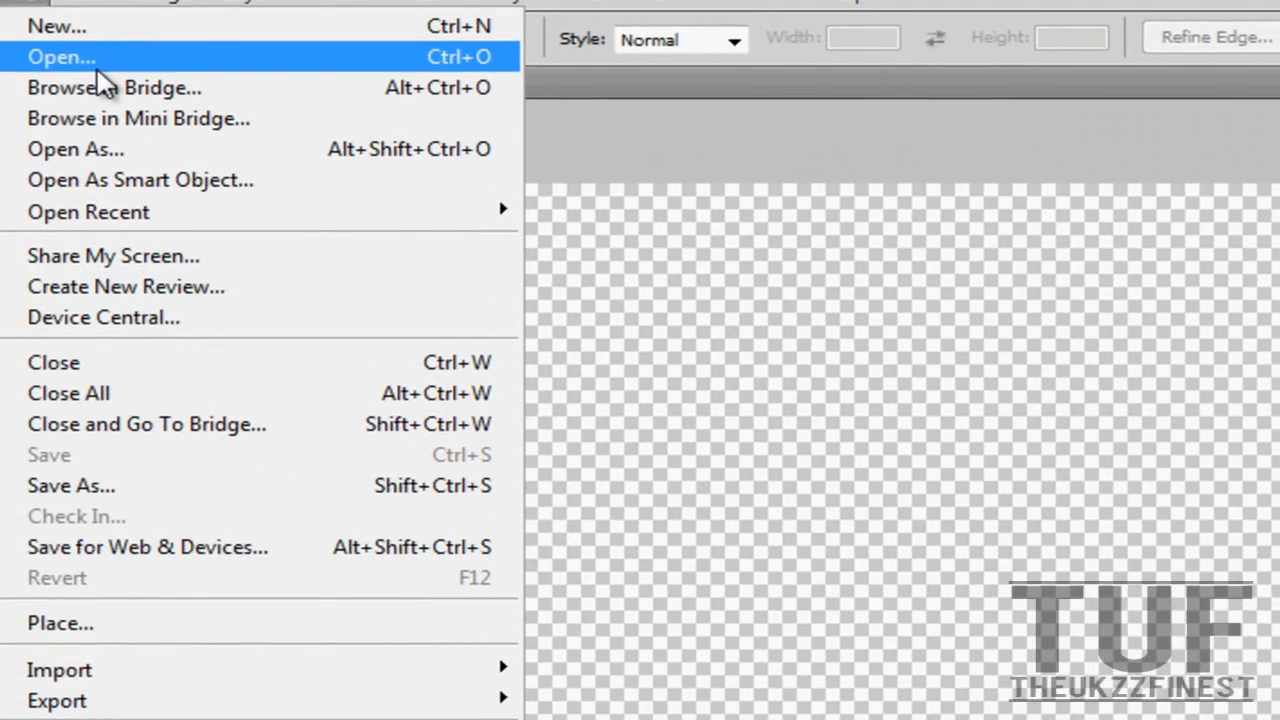
pyautogui.click(98, 72)
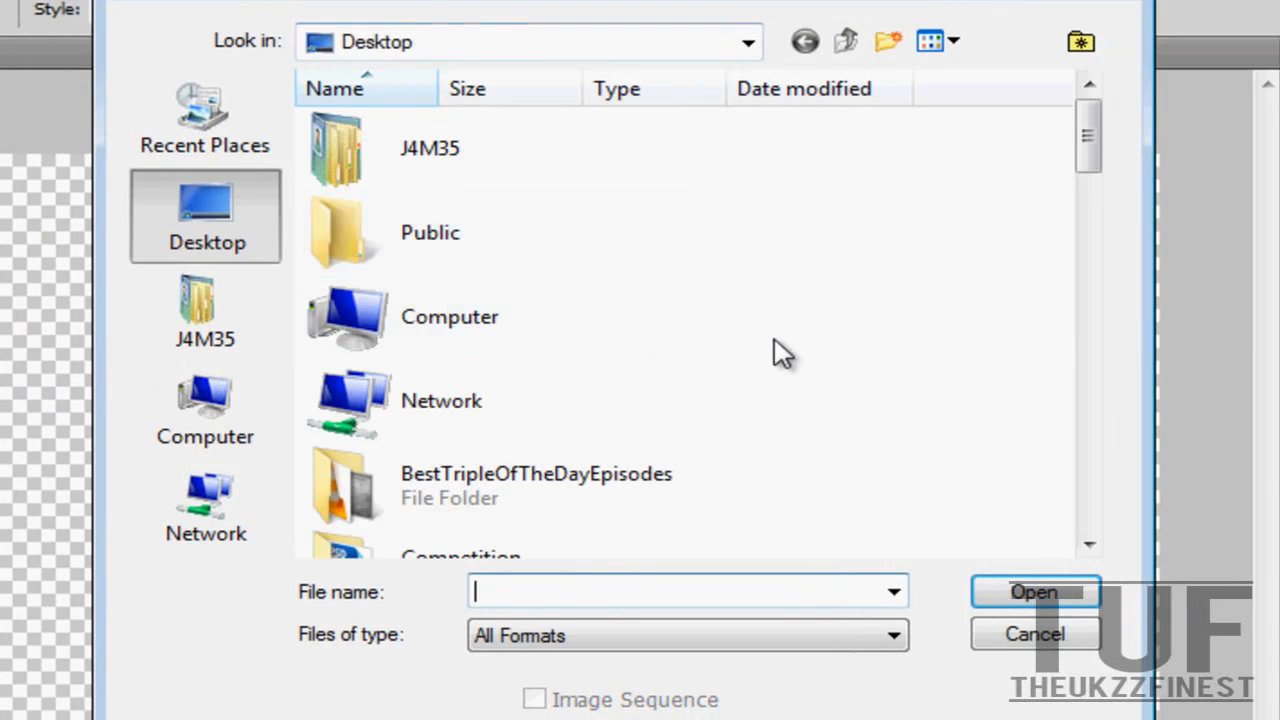
pyautogui.click(571, 592)
pyautogui.write('te')
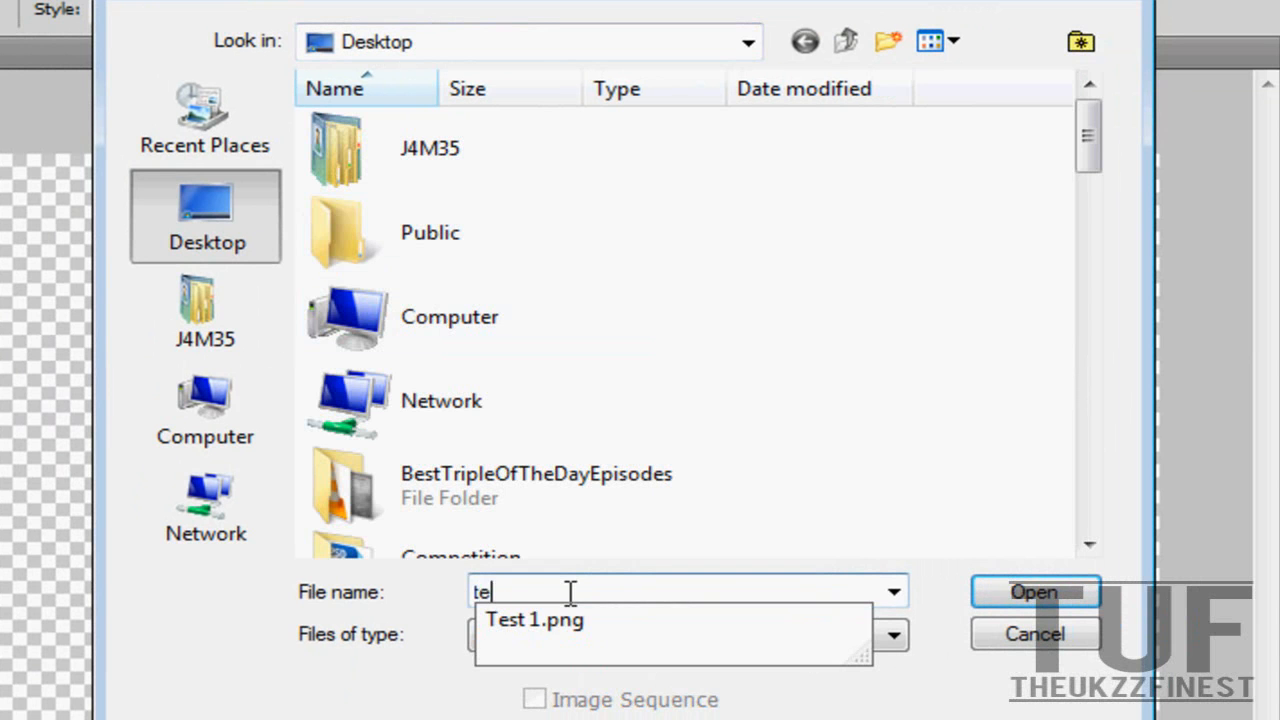
pyautogui.write('st')
pyautogui.click(574, 624)
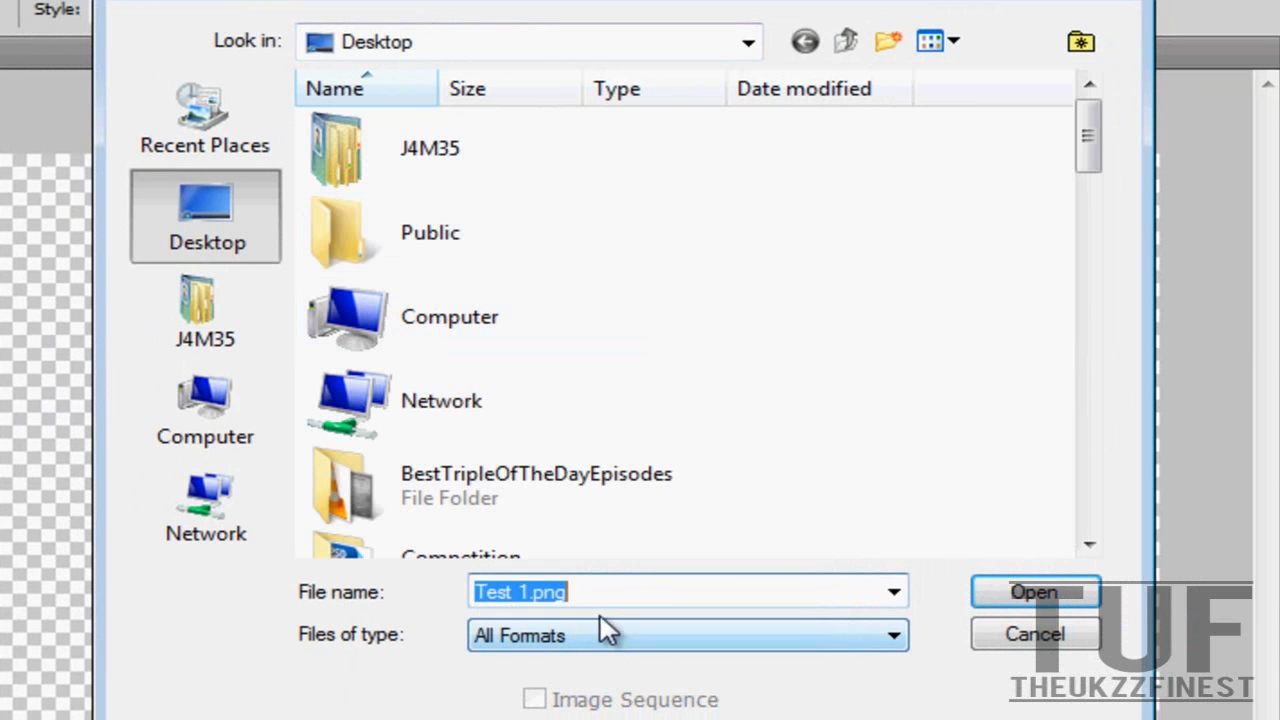
pyautogui.click(577, 591)
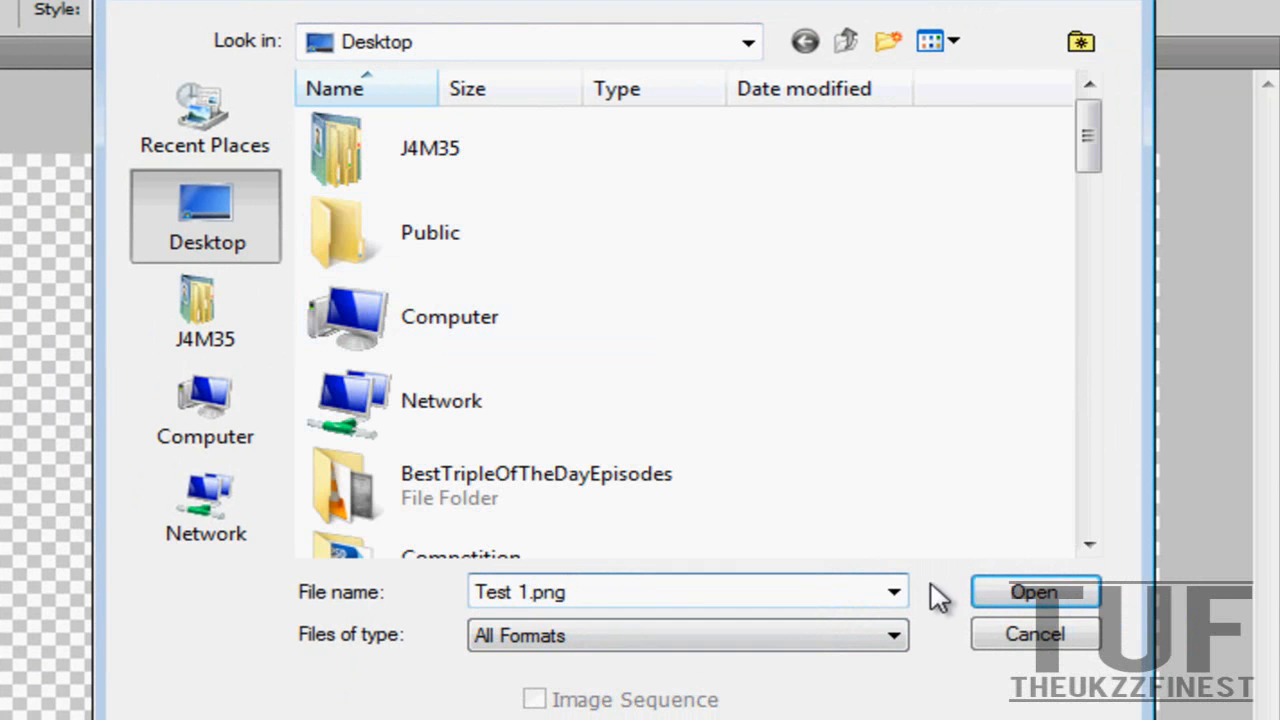
pyautogui.click(1018, 592)
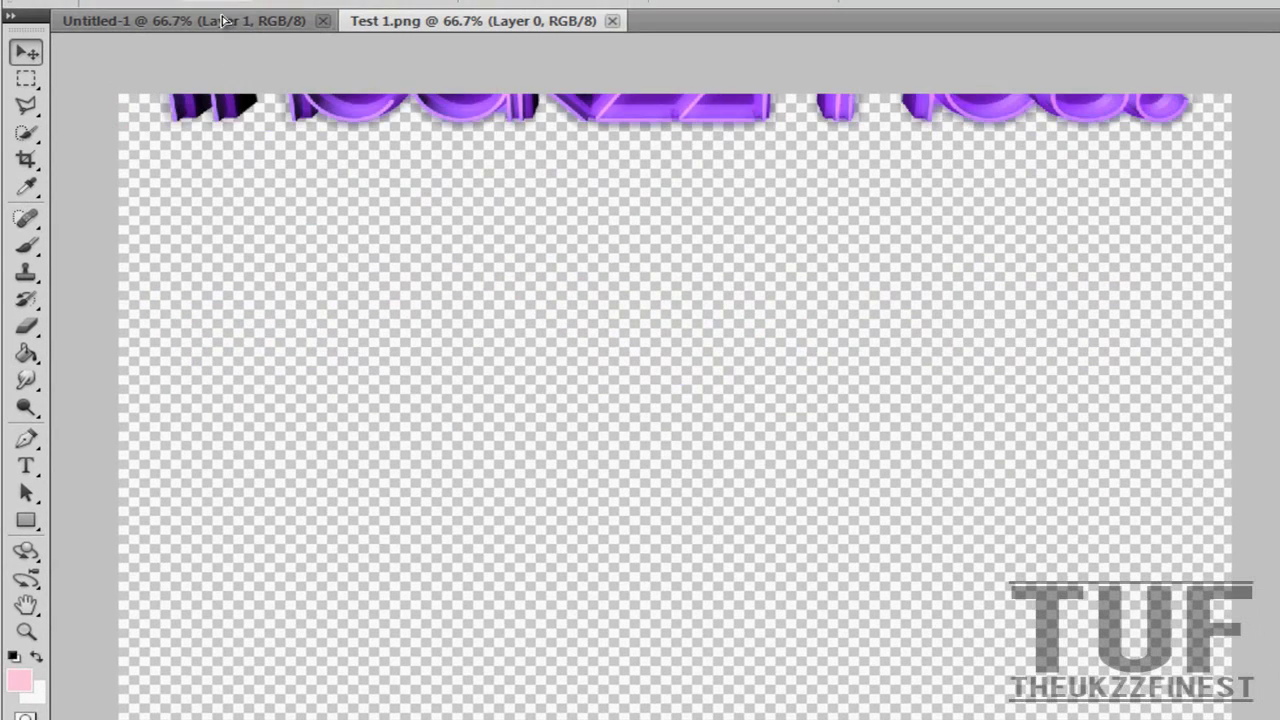
# - Bring the rendered text into the Untitled-1 document and place it across the upper part of the canvas
pyautogui.click(228, 21)
pyautogui.moveTo(228, 21); pyautogui.dragTo(230, 343)
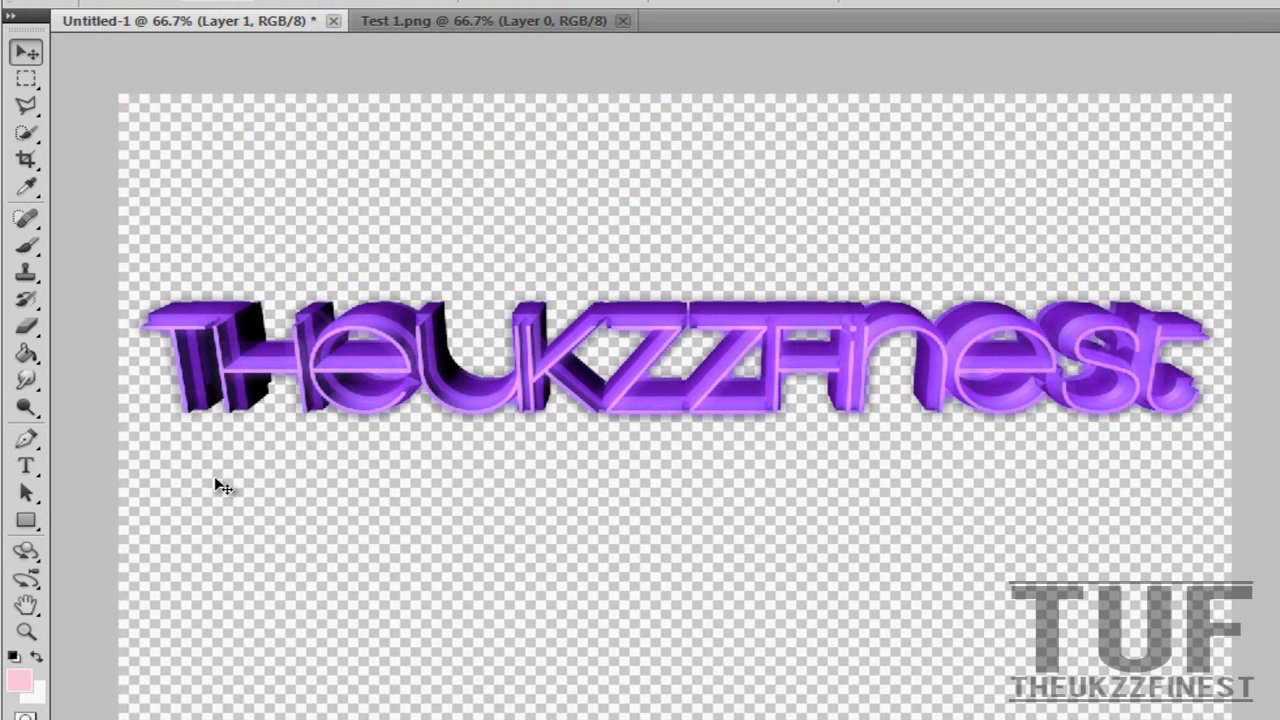
# - Create a pink rectangle shape beneath the rendered text and scale it to cover the whole Untitled-1 canvas
pyautogui.click(18, 525)
pyautogui.moveTo(202, 131); pyautogui.dragTo(636, 412)
pyautogui.hotkey('ctrl', 't')
pyautogui.moveTo(408, 240); pyautogui.dragTo(317, 200)
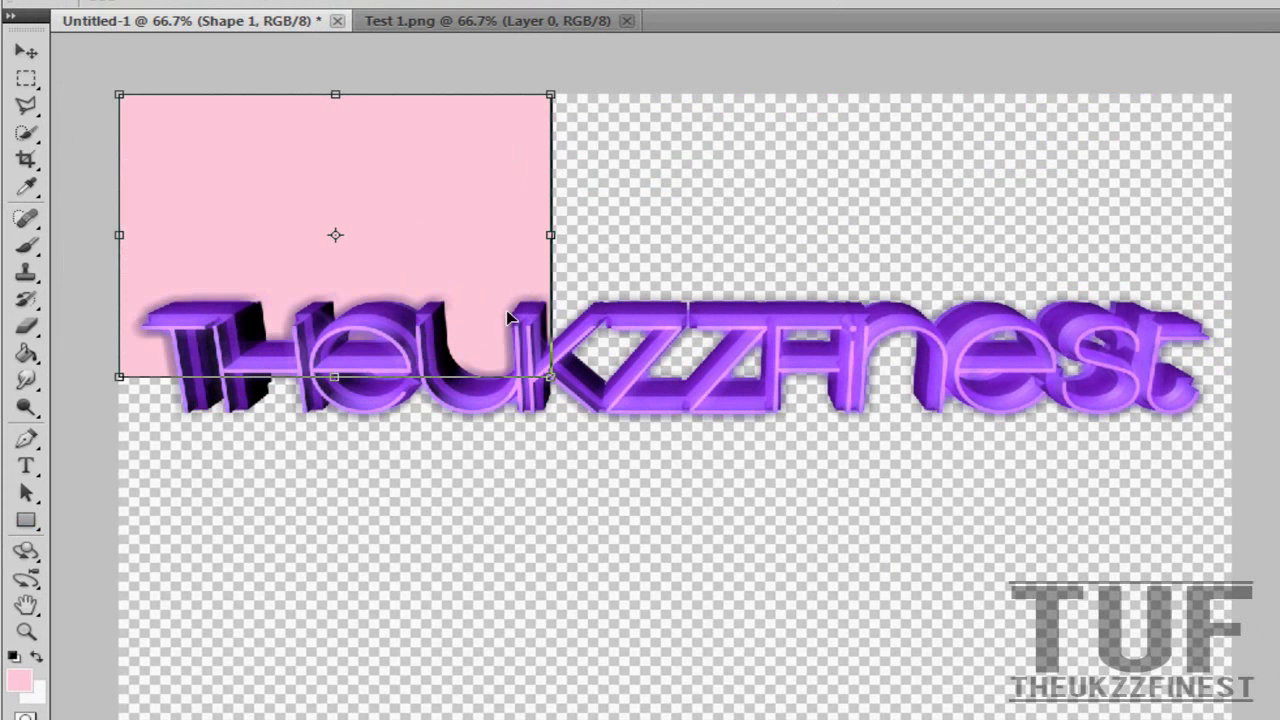
pyautogui.moveTo(550, 377); pyautogui.dragTo(1231, 719)
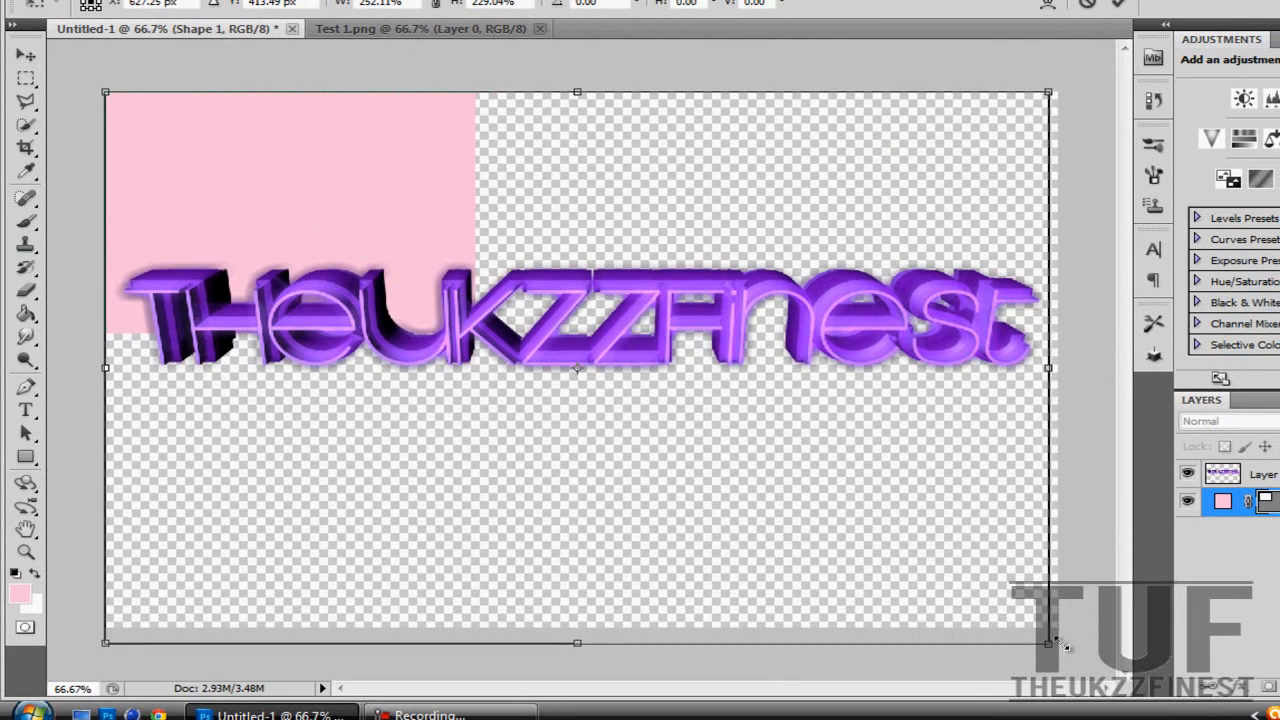
pyautogui.moveTo(1062, 645); pyautogui.dragTo(1070, 631)
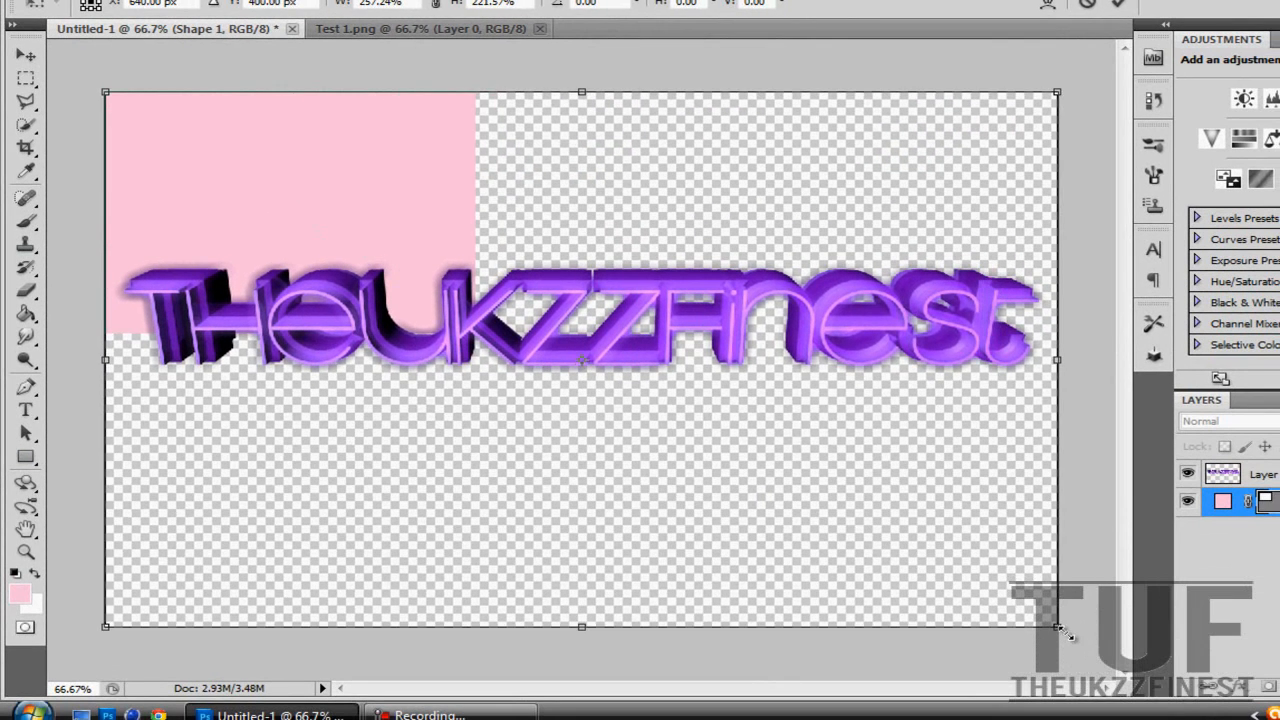
pyautogui.press('Return')
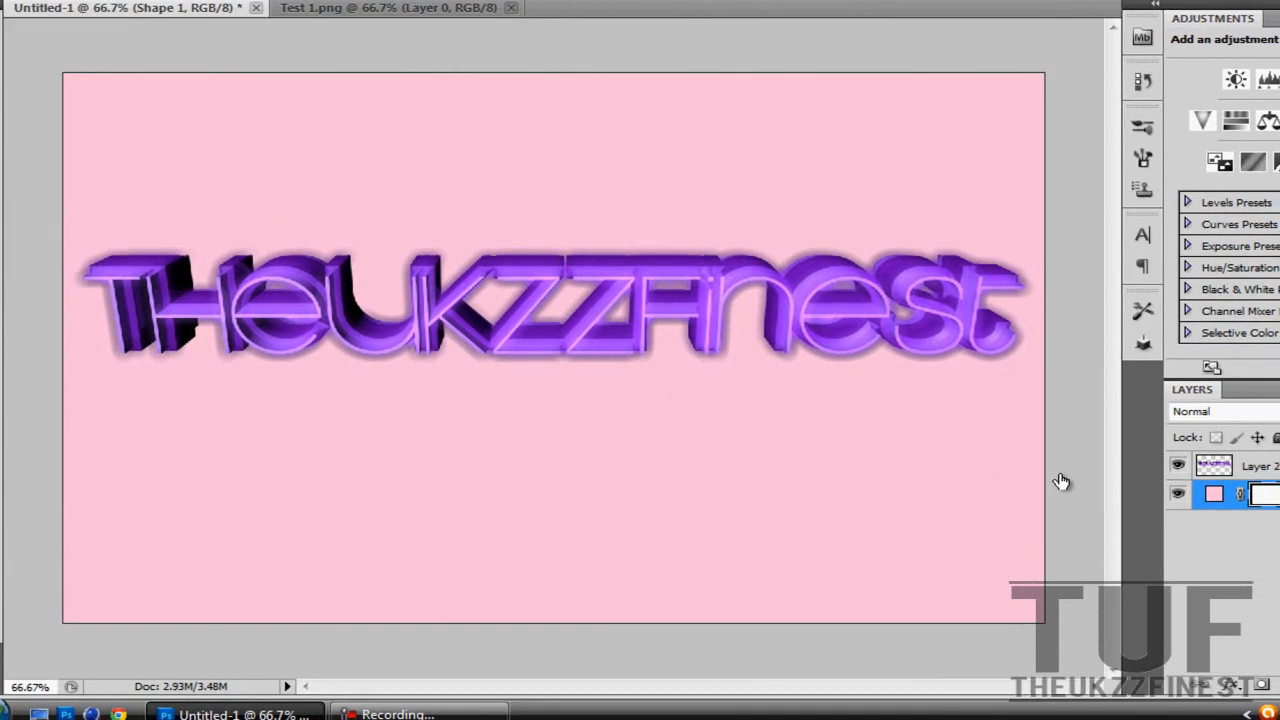
# - Apply a Color Overlay in black (#000000) to the background rectangle's layer, and bring the Untitled-1 document back into view
pyautogui.doubleClick(1268, 501)
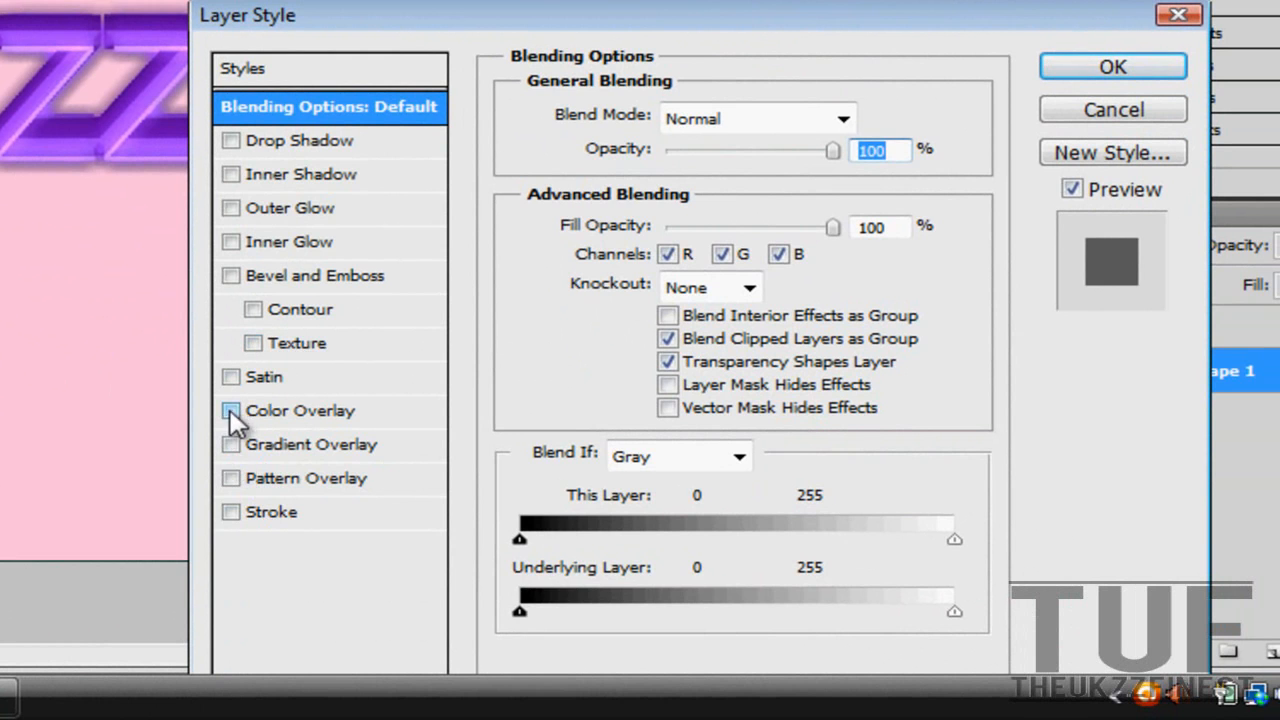
pyautogui.click(231, 411)
pyautogui.click(351, 411)
pyautogui.click(800, 375)
pyautogui.click(500, 497)
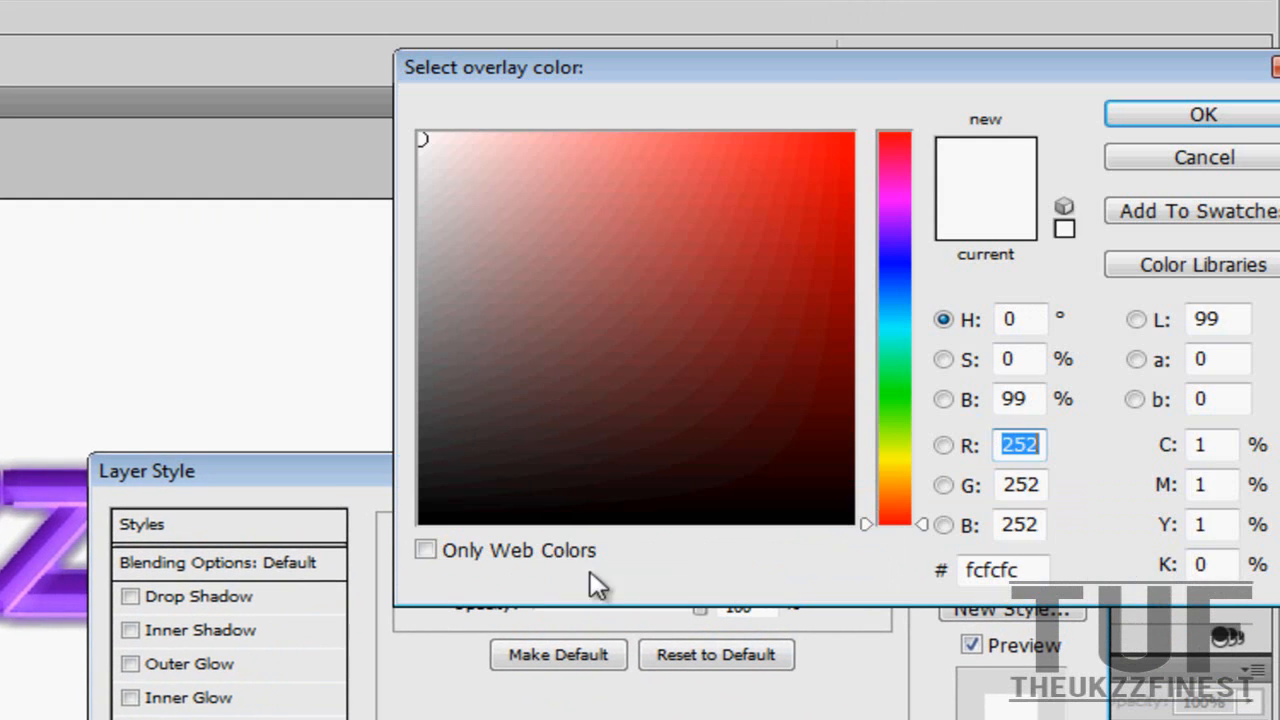
pyautogui.click(421, 521)
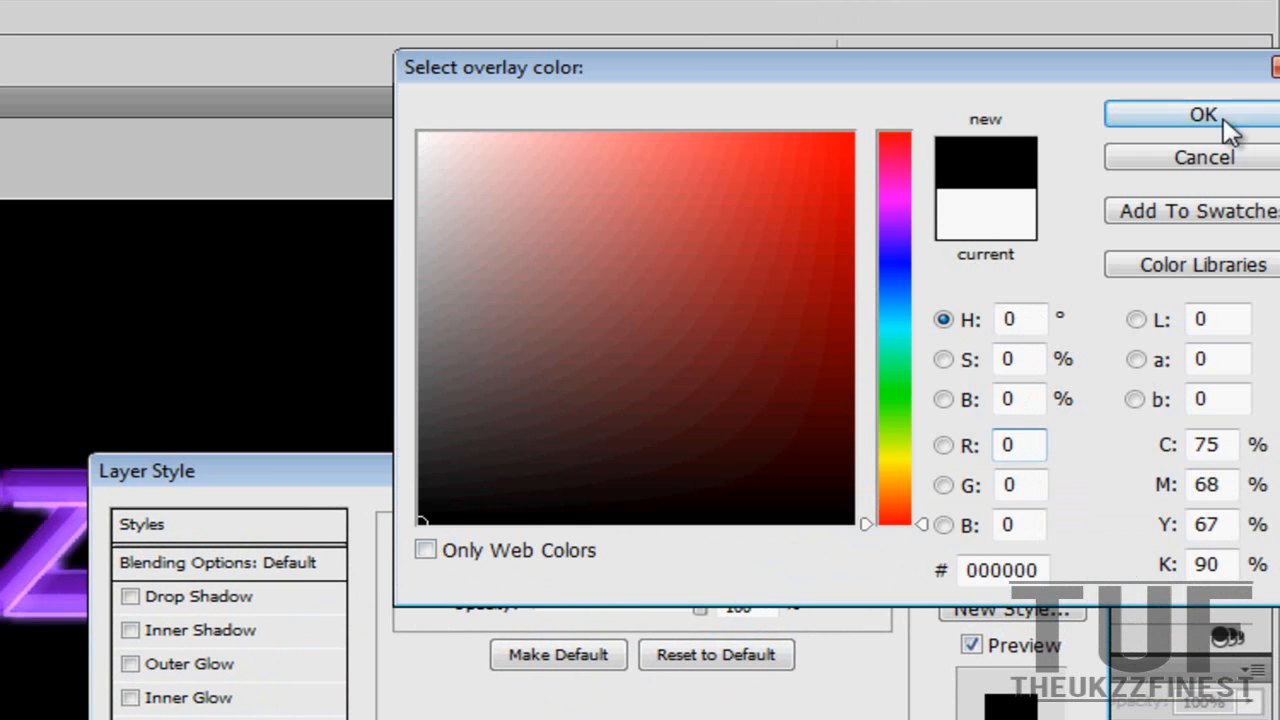
pyautogui.click(1205, 116)
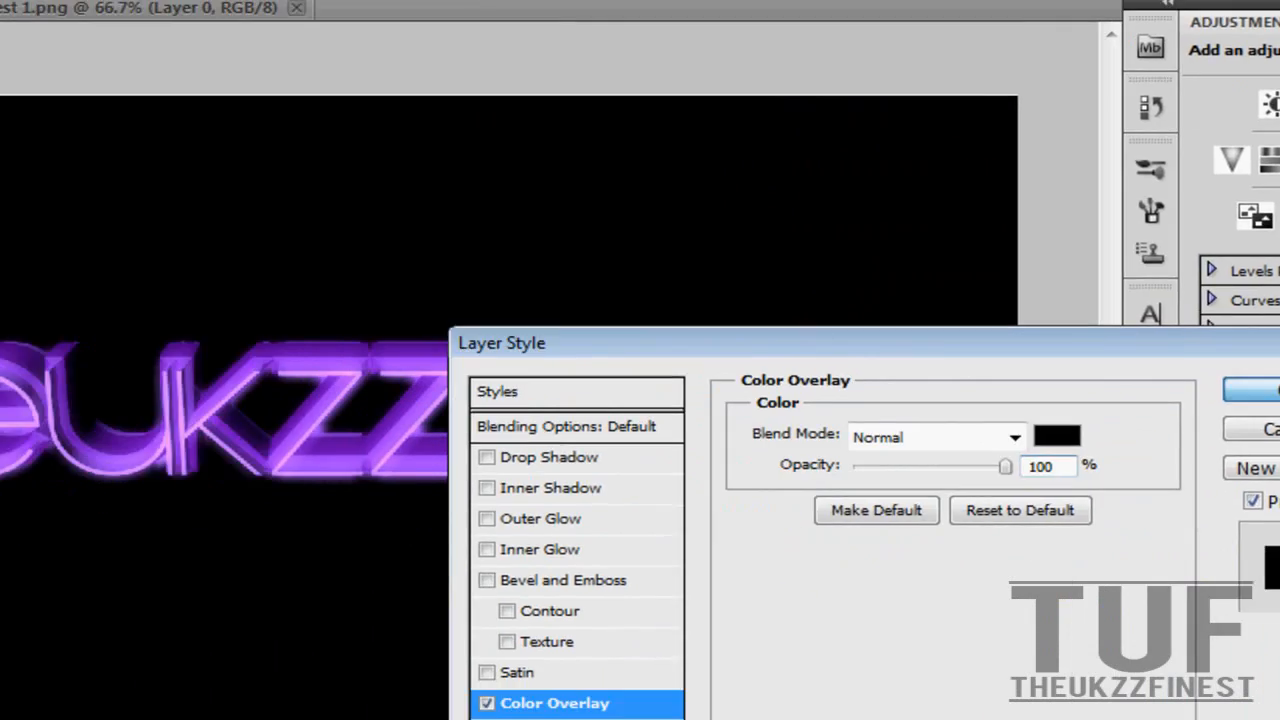
pyautogui.click(1028, 491)
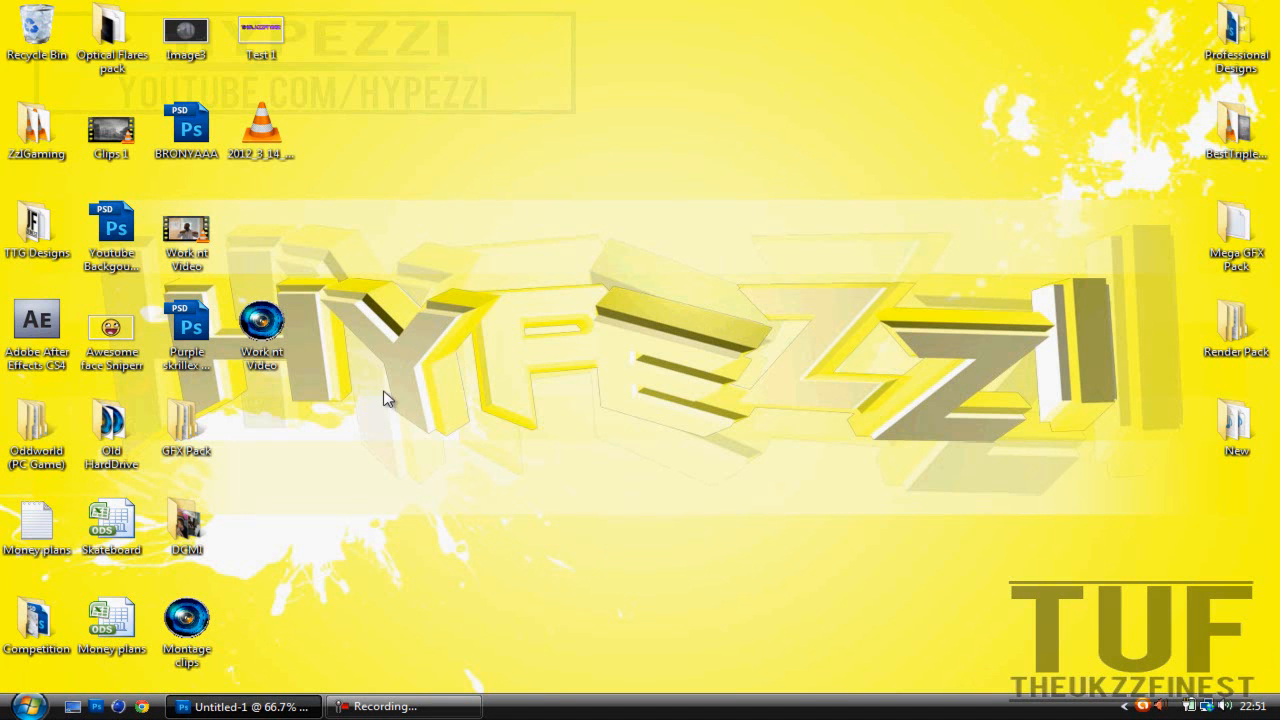
pyautogui.click(245, 706)
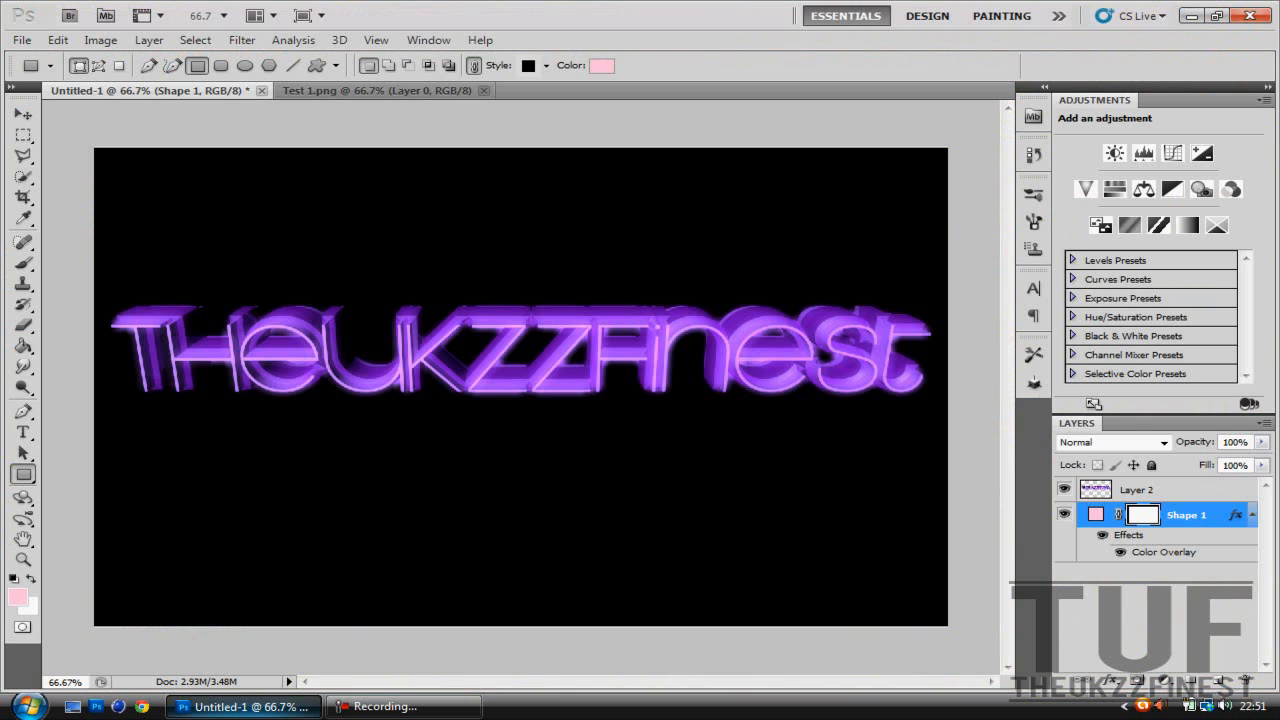